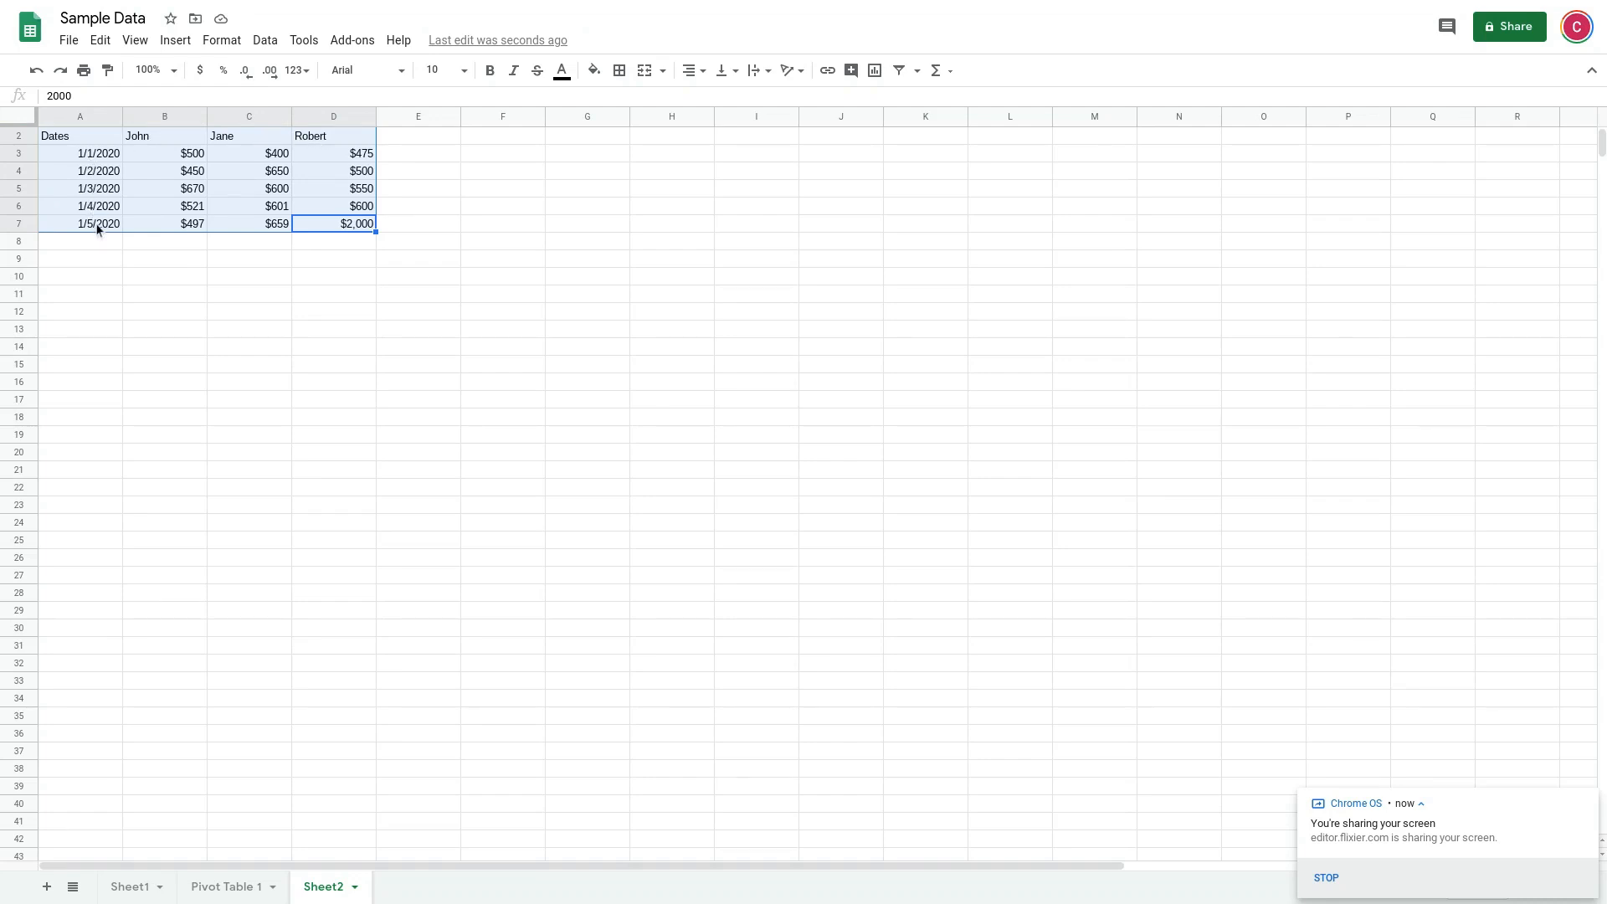
# Insert a line chart from the selected sales data in A2:D7
pyautogui.click(175, 42)
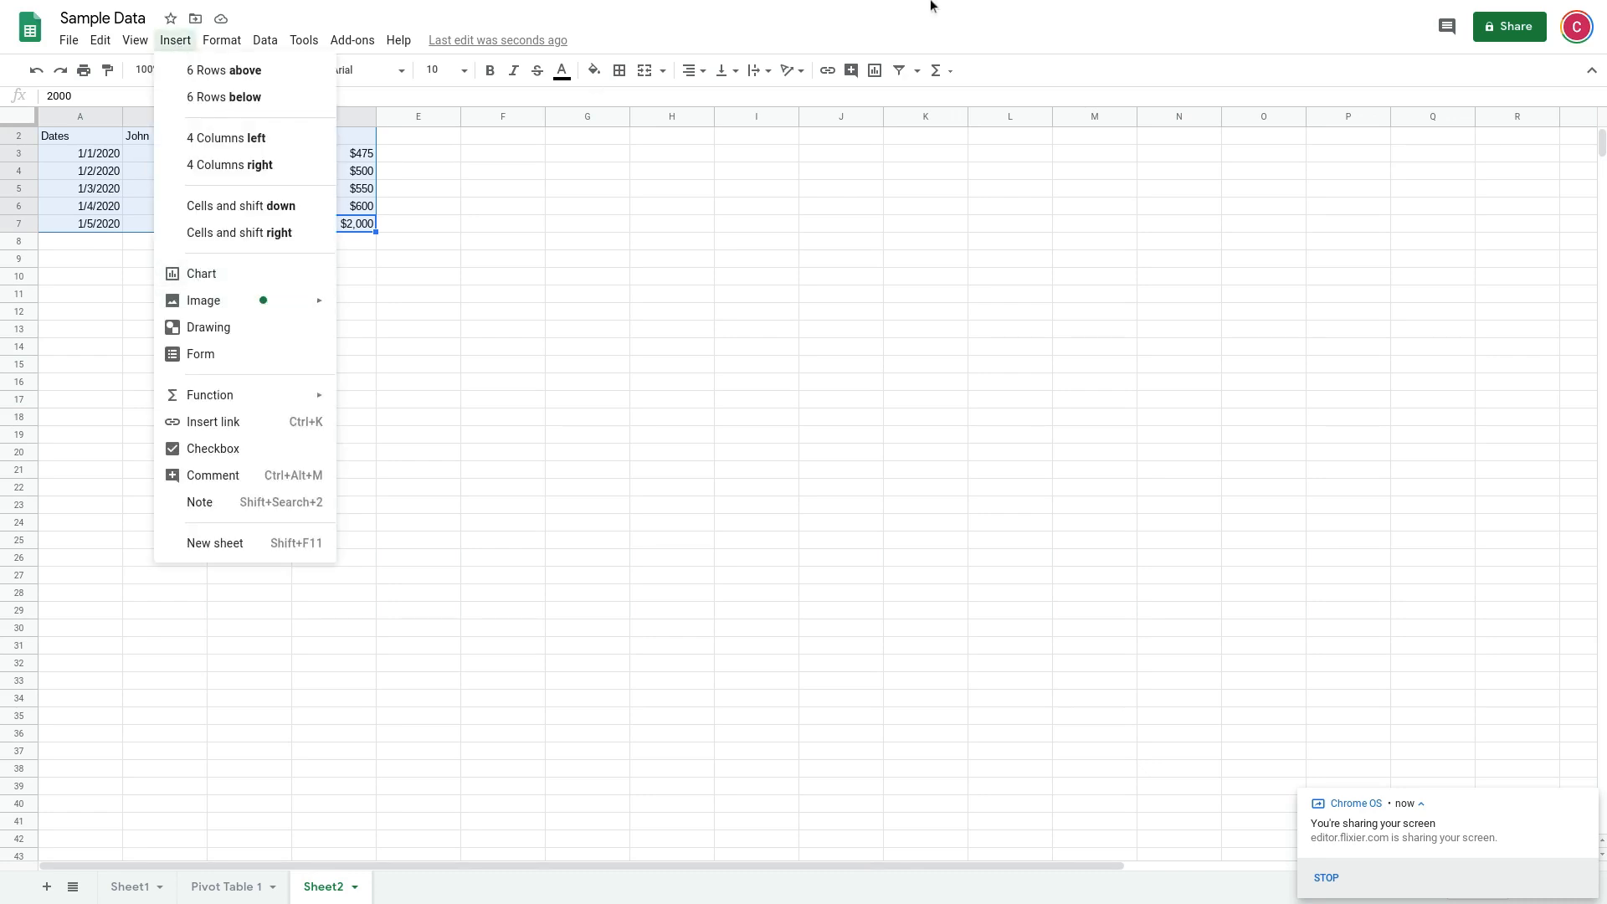
pyautogui.click(1026, 76)
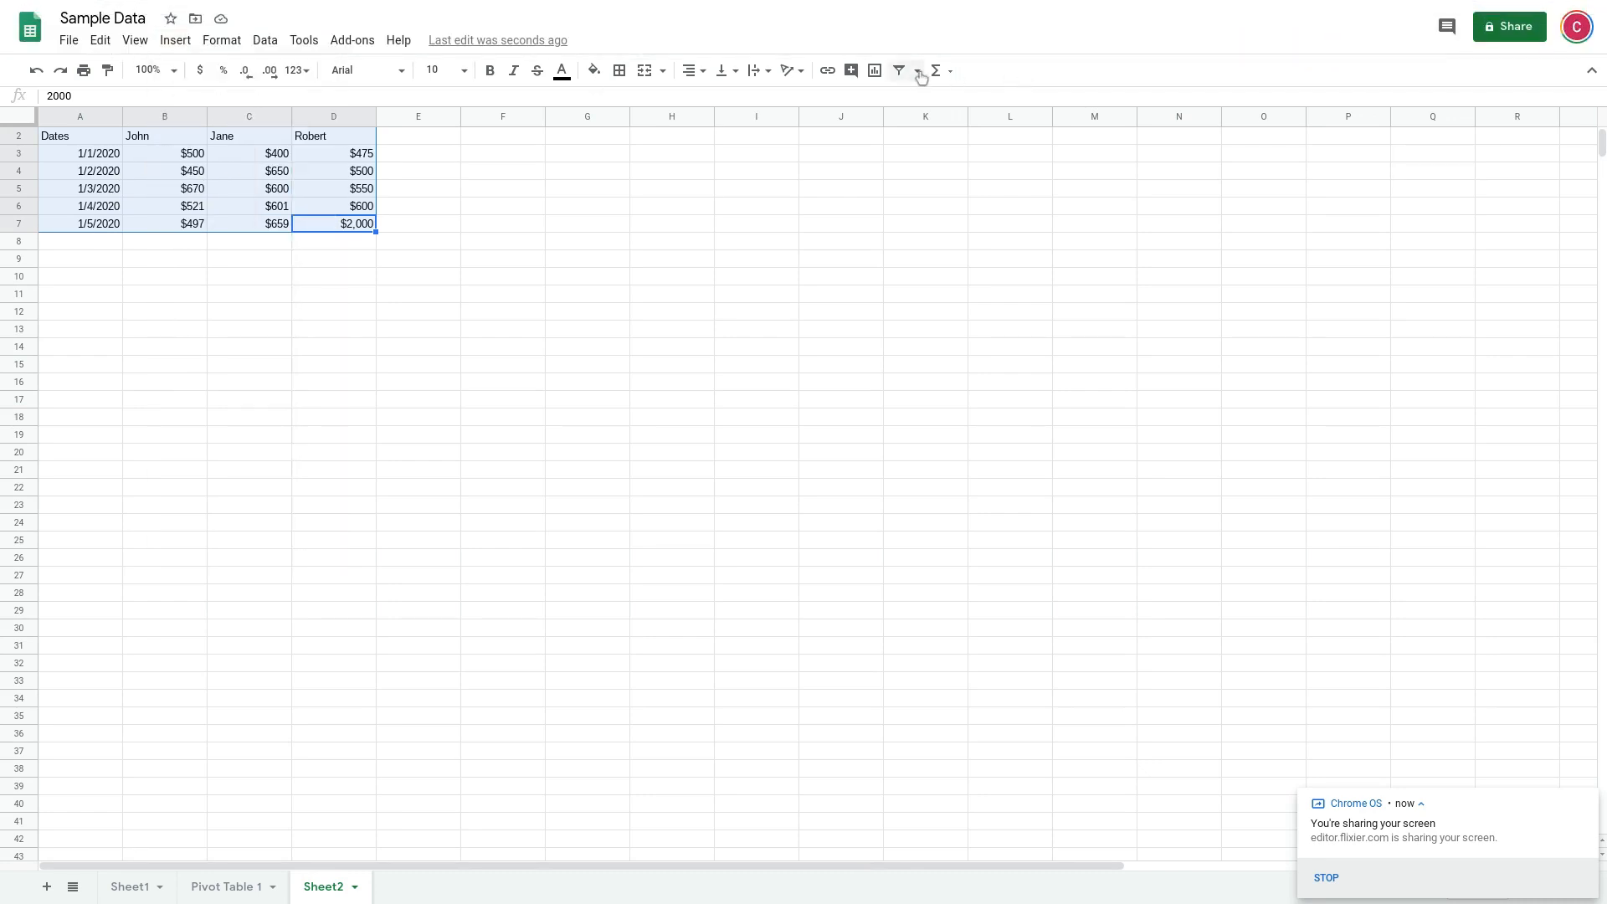
pyautogui.click(875, 72)
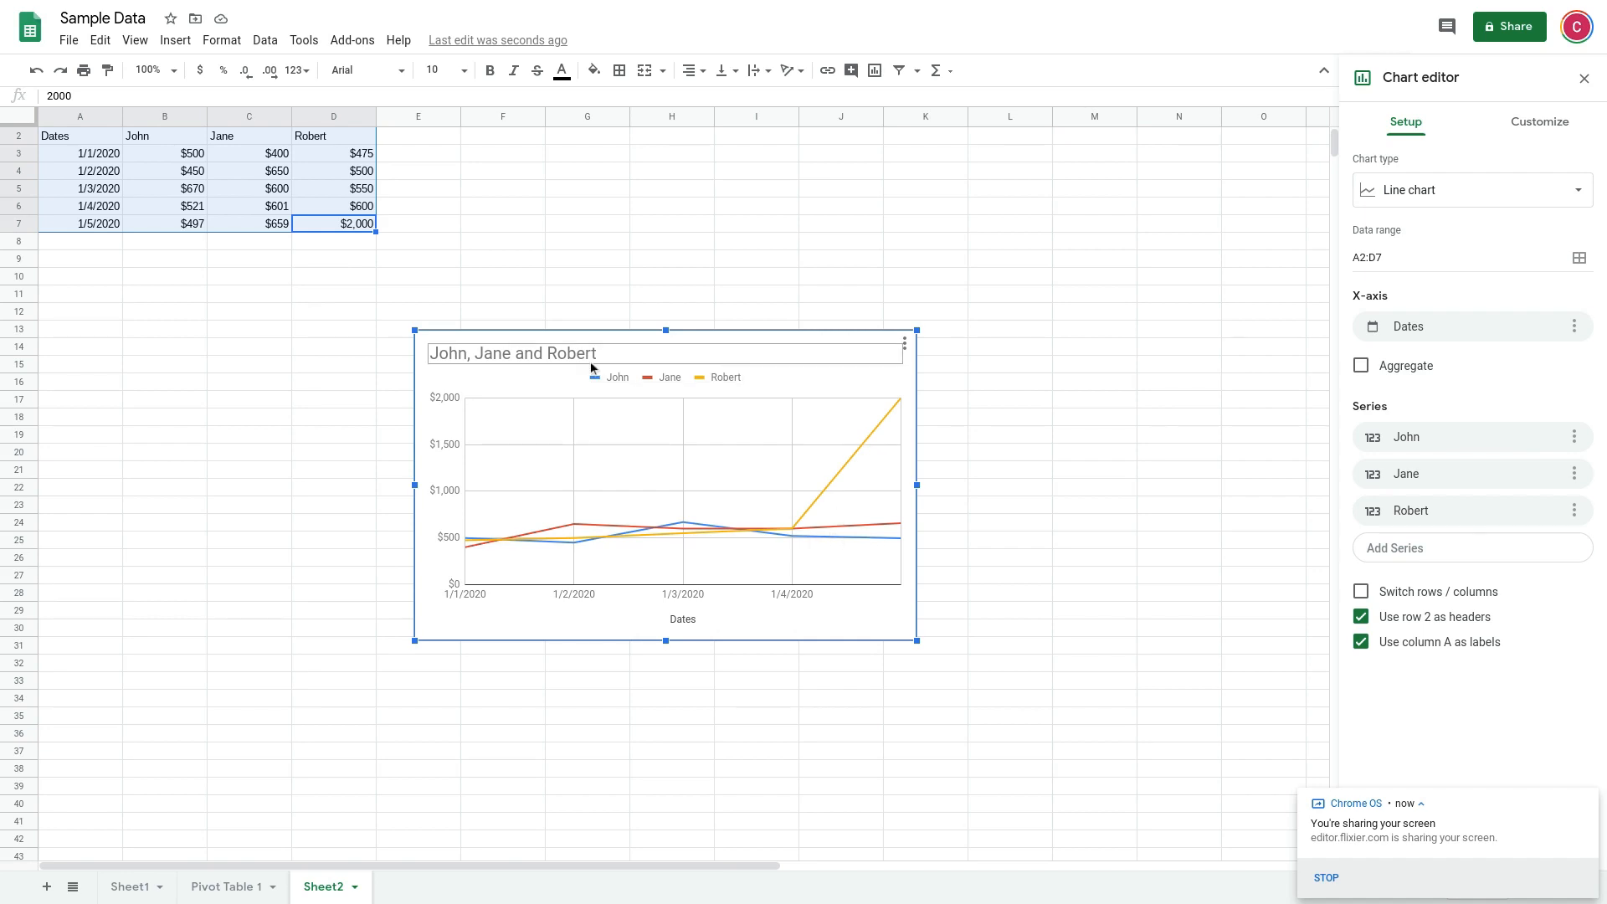
# Change the chart title to "Sales Numbers for Jan 1-5"
pyautogui.click(555, 360)
pyautogui.click(556, 356)
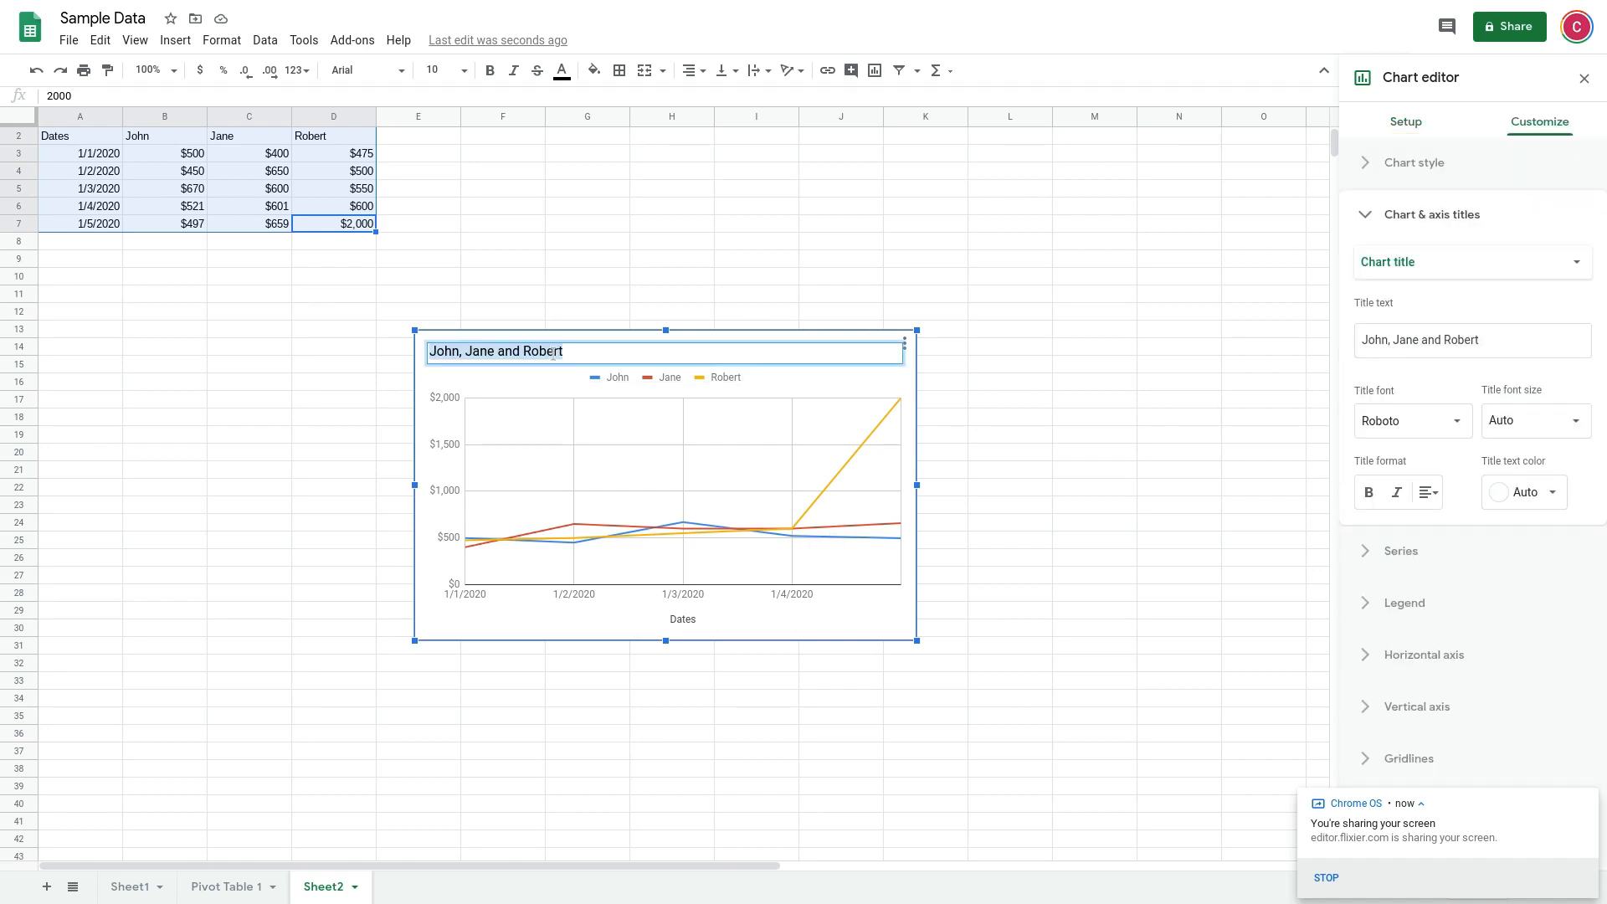
pyautogui.press('BackSpace')
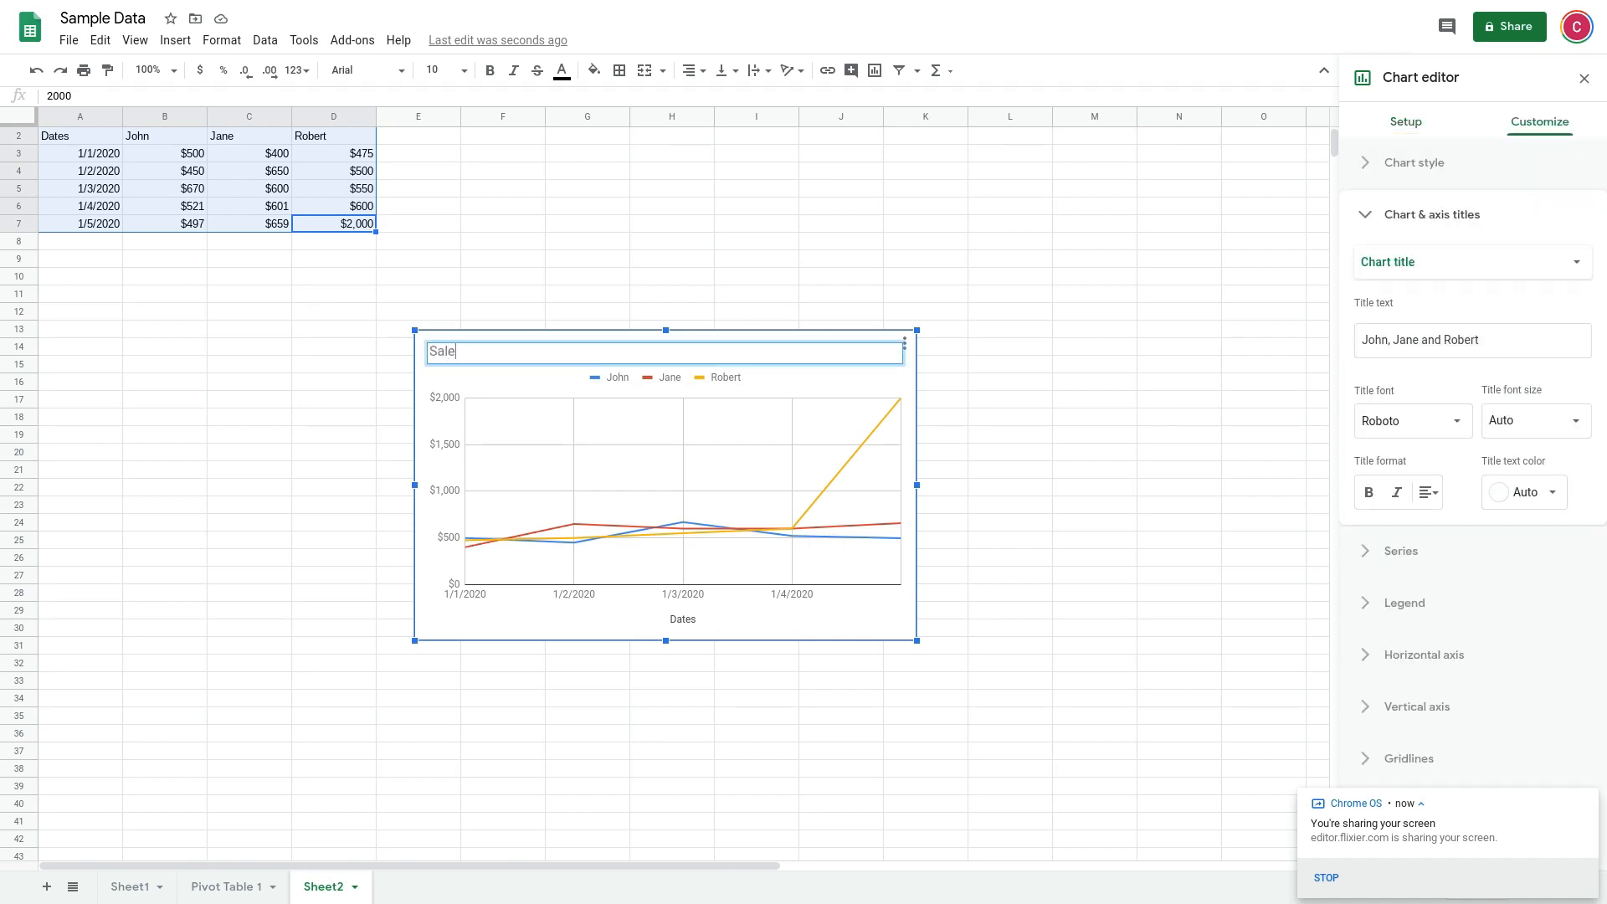
pyautogui.write('Sales Numbers for Jan 1-5')
pyautogui.click(754, 378)
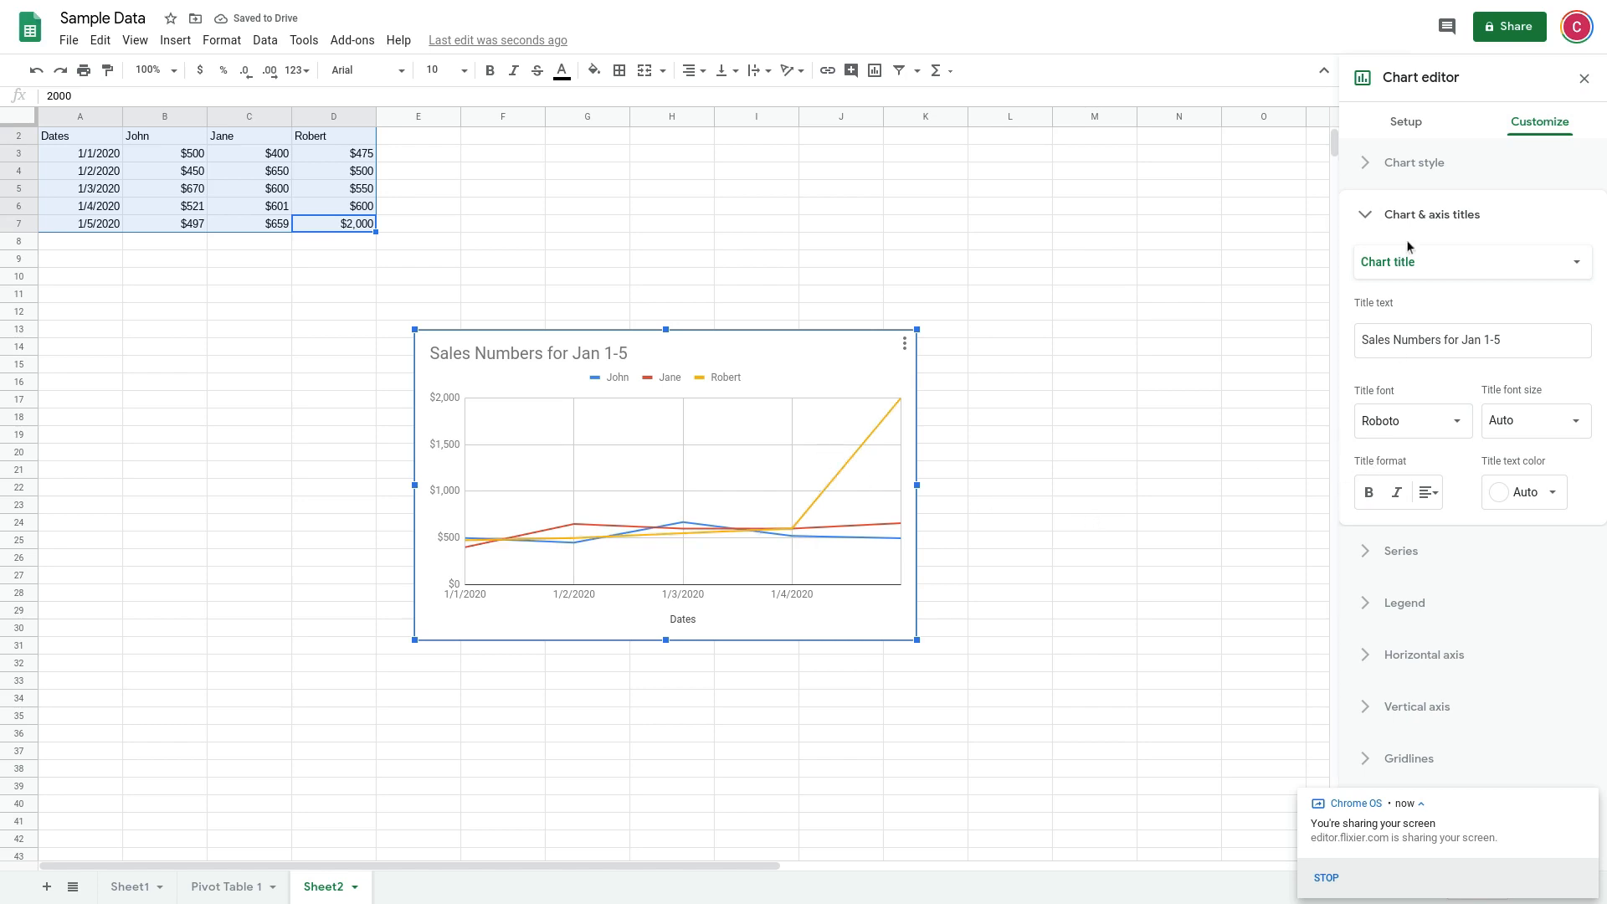
# Collapse the title settings and open the chart style settings for the chart
pyautogui.click(1417, 215)
pyautogui.click(1421, 167)
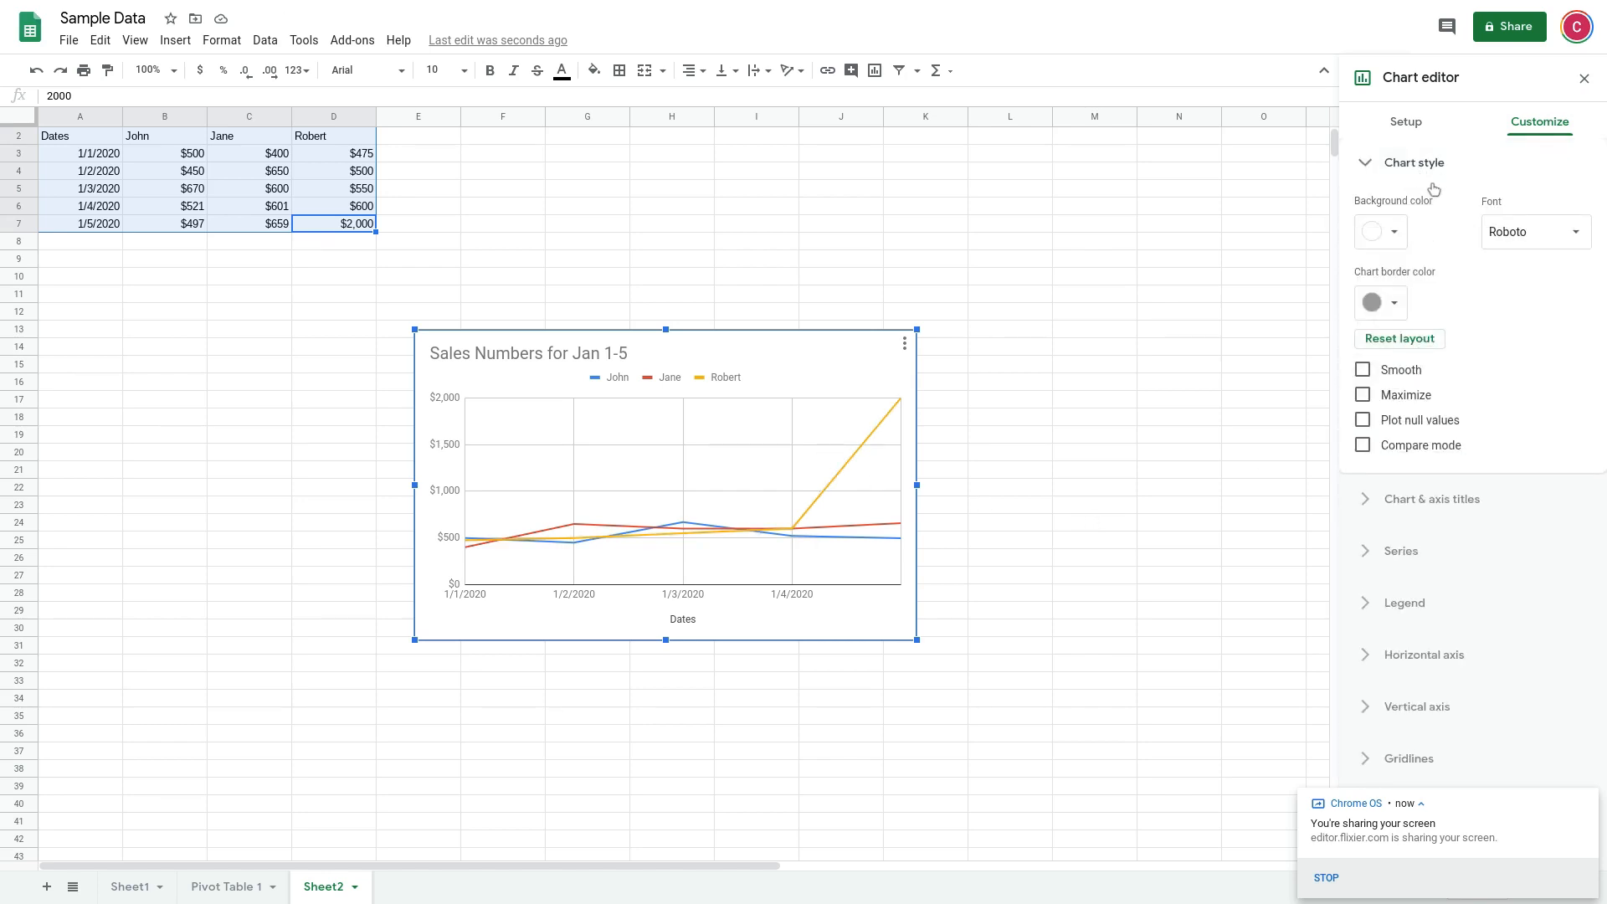
pyautogui.click(1403, 238)
pyautogui.click(1403, 238)
pyautogui.click(1401, 304)
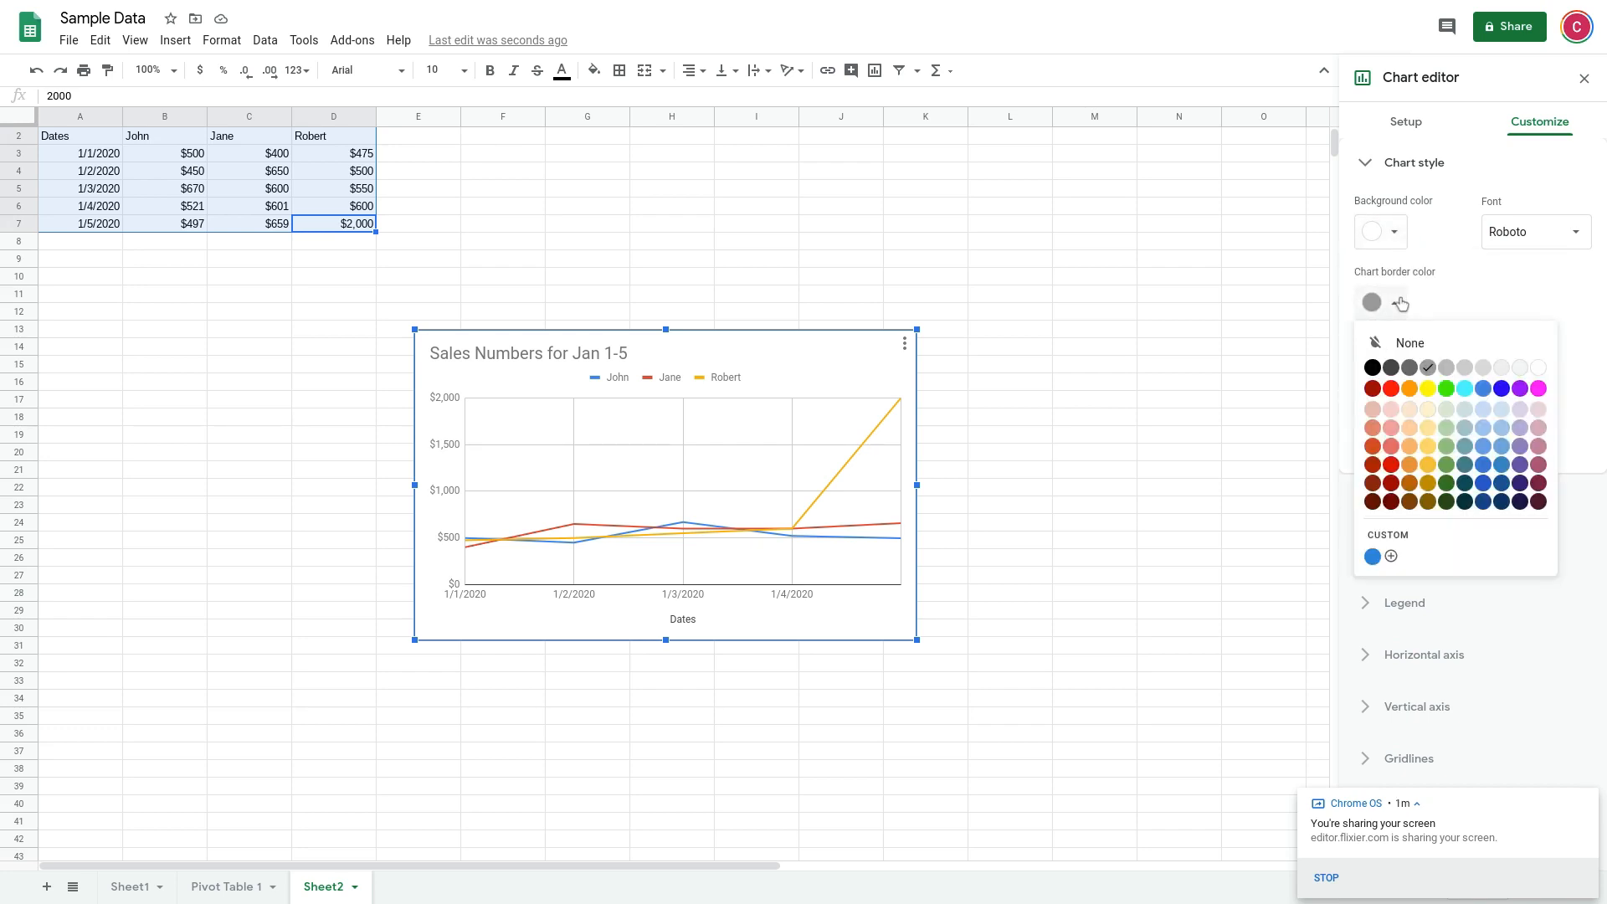
pyautogui.click(1401, 304)
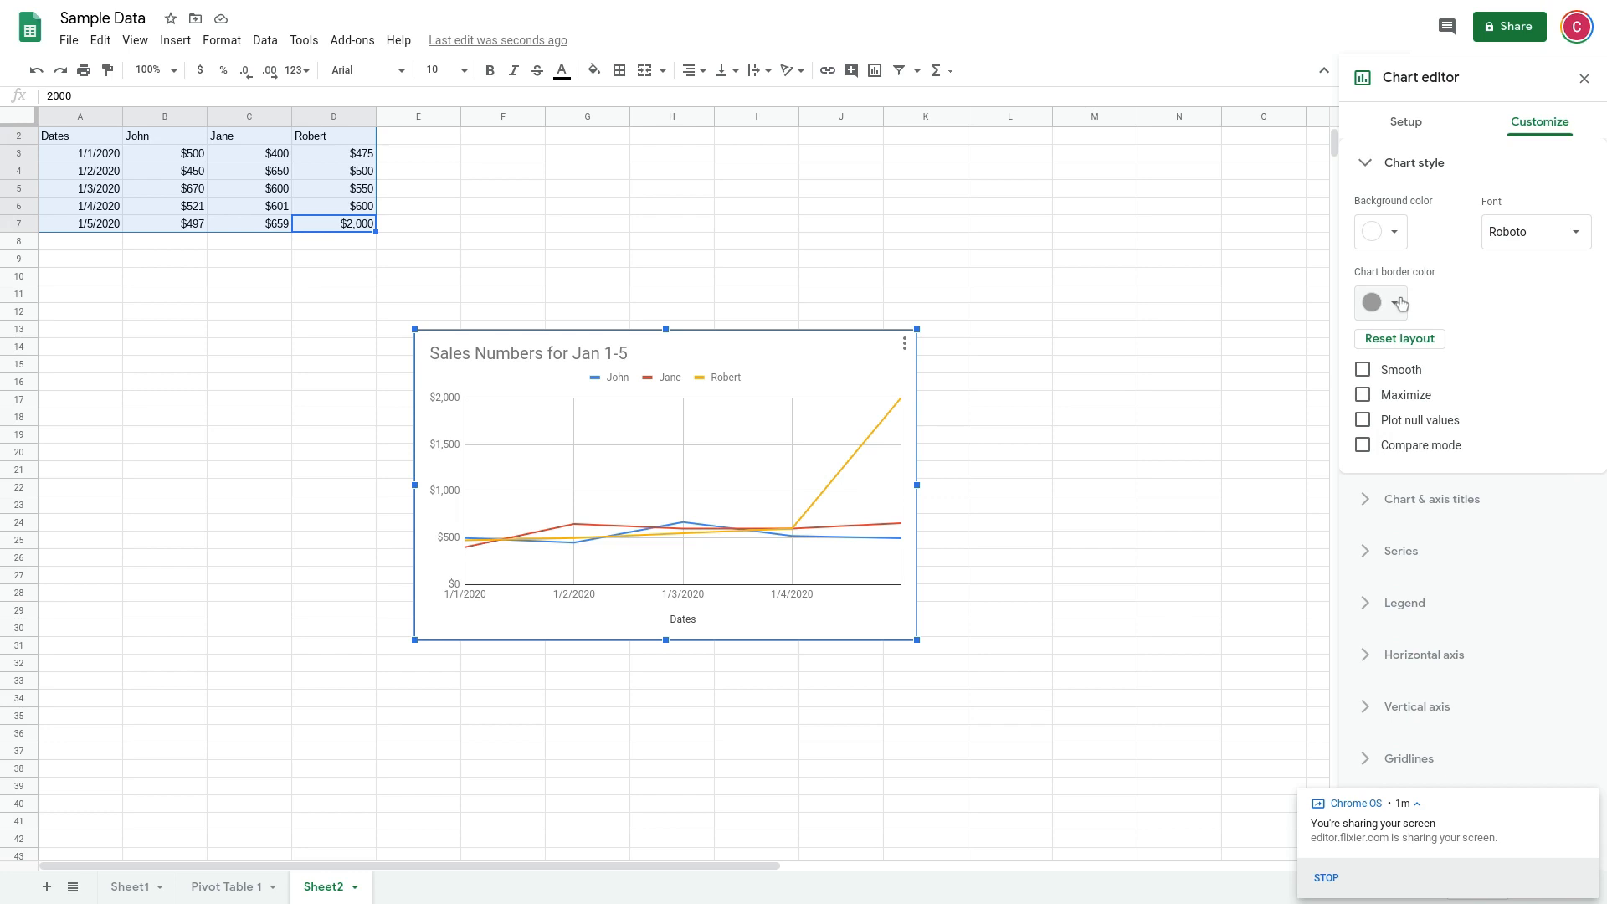
# Smooth the chart's lines and maximize the plot within the chart frame
pyautogui.click(1379, 371)
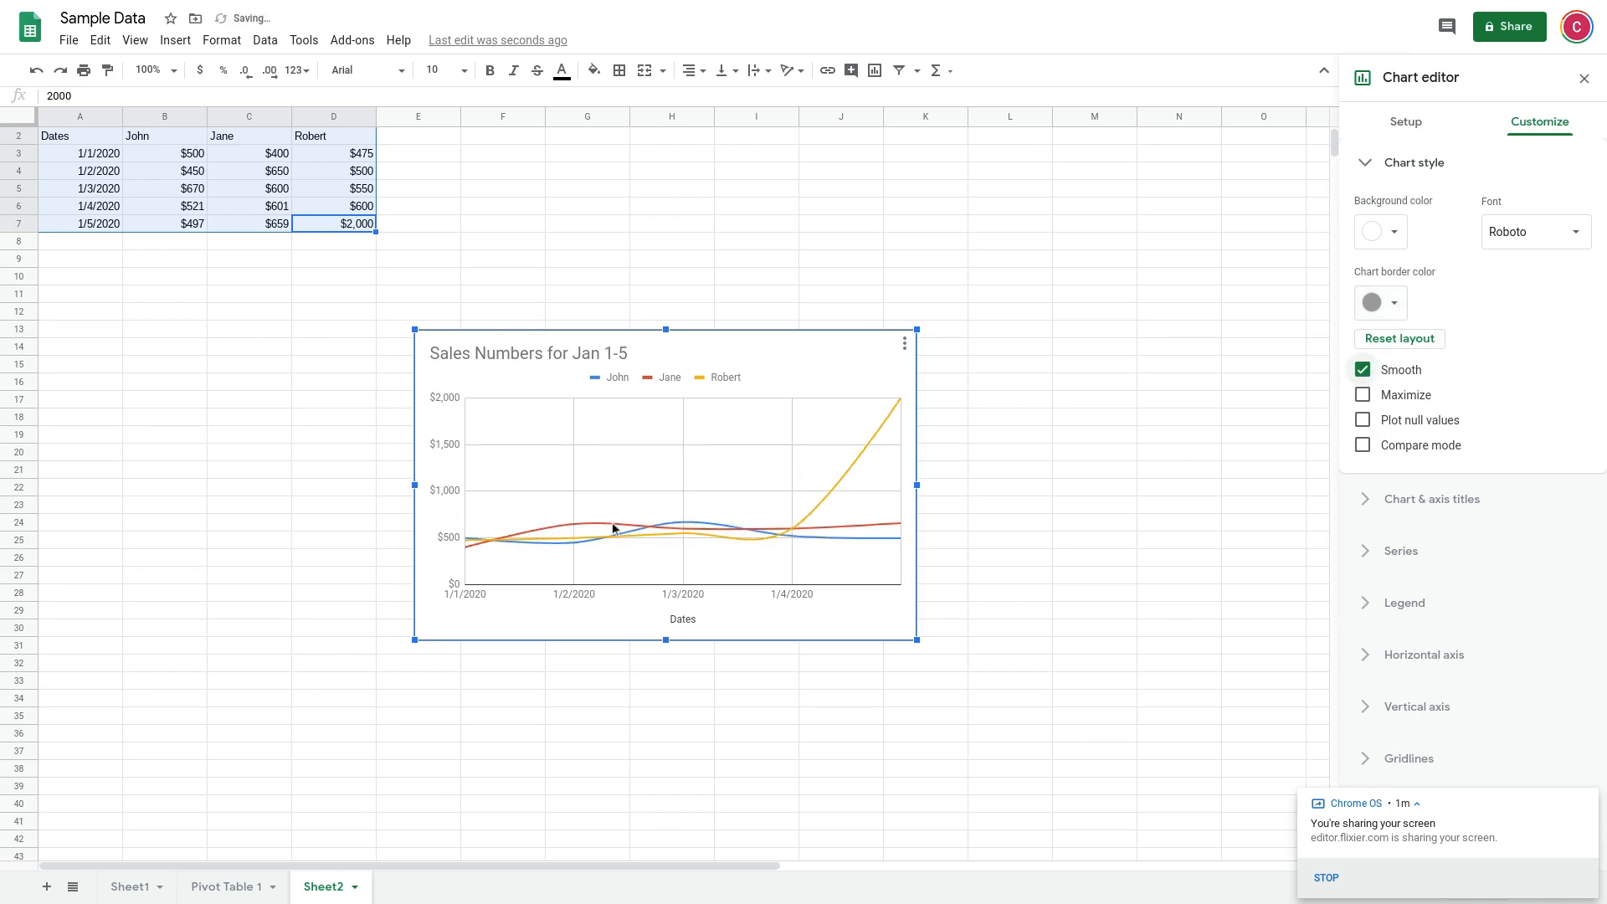
pyautogui.click(1362, 370)
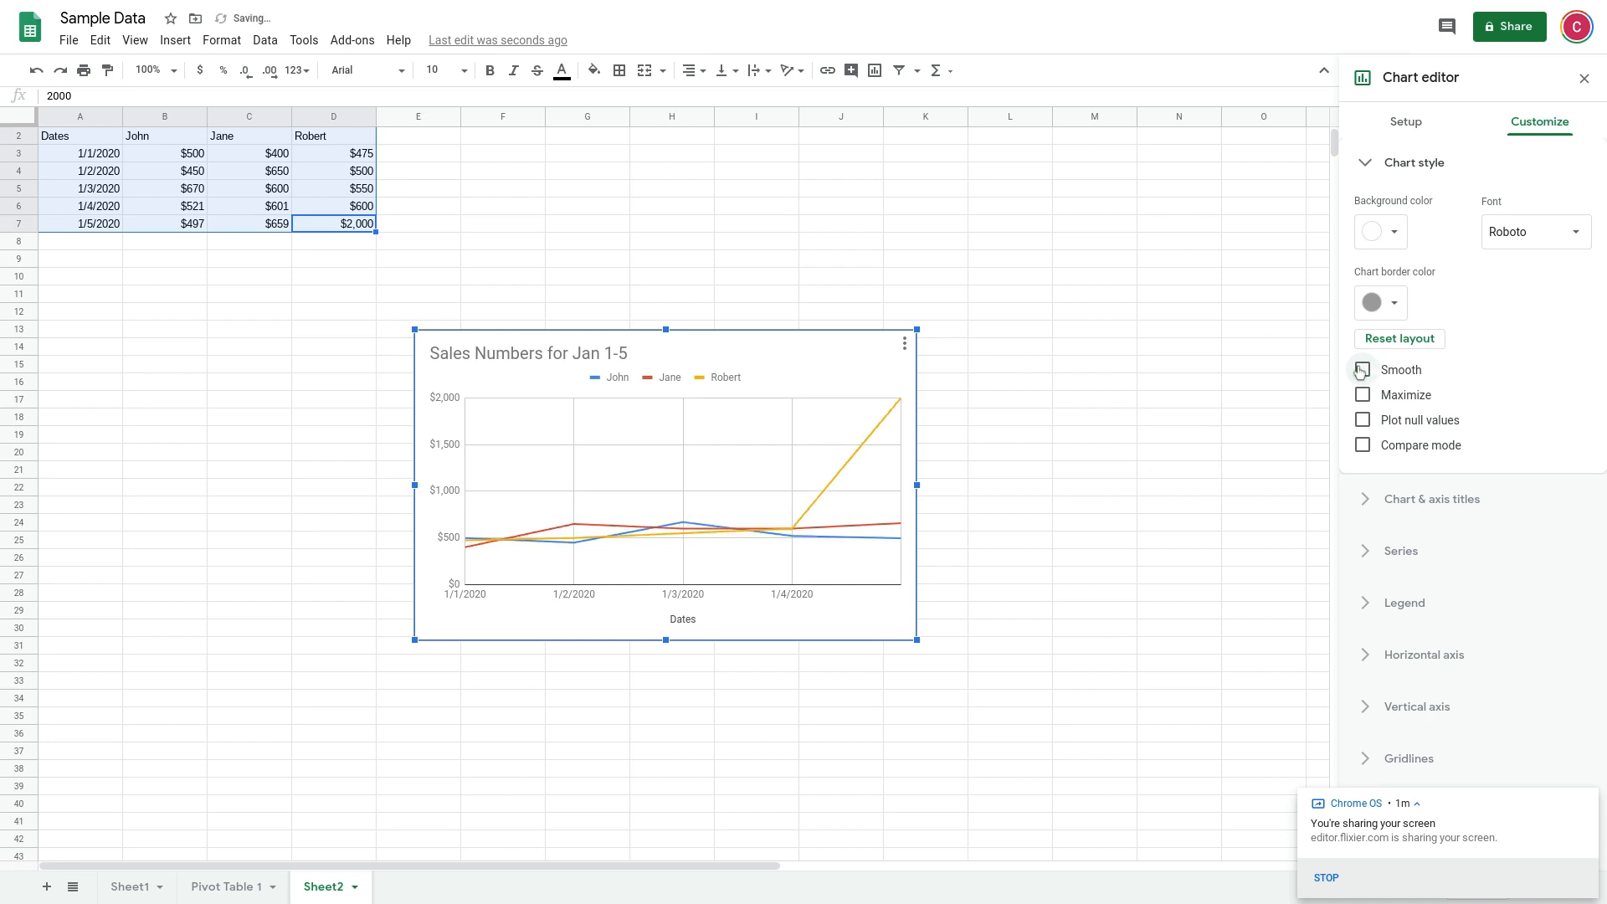
pyautogui.click(1361, 371)
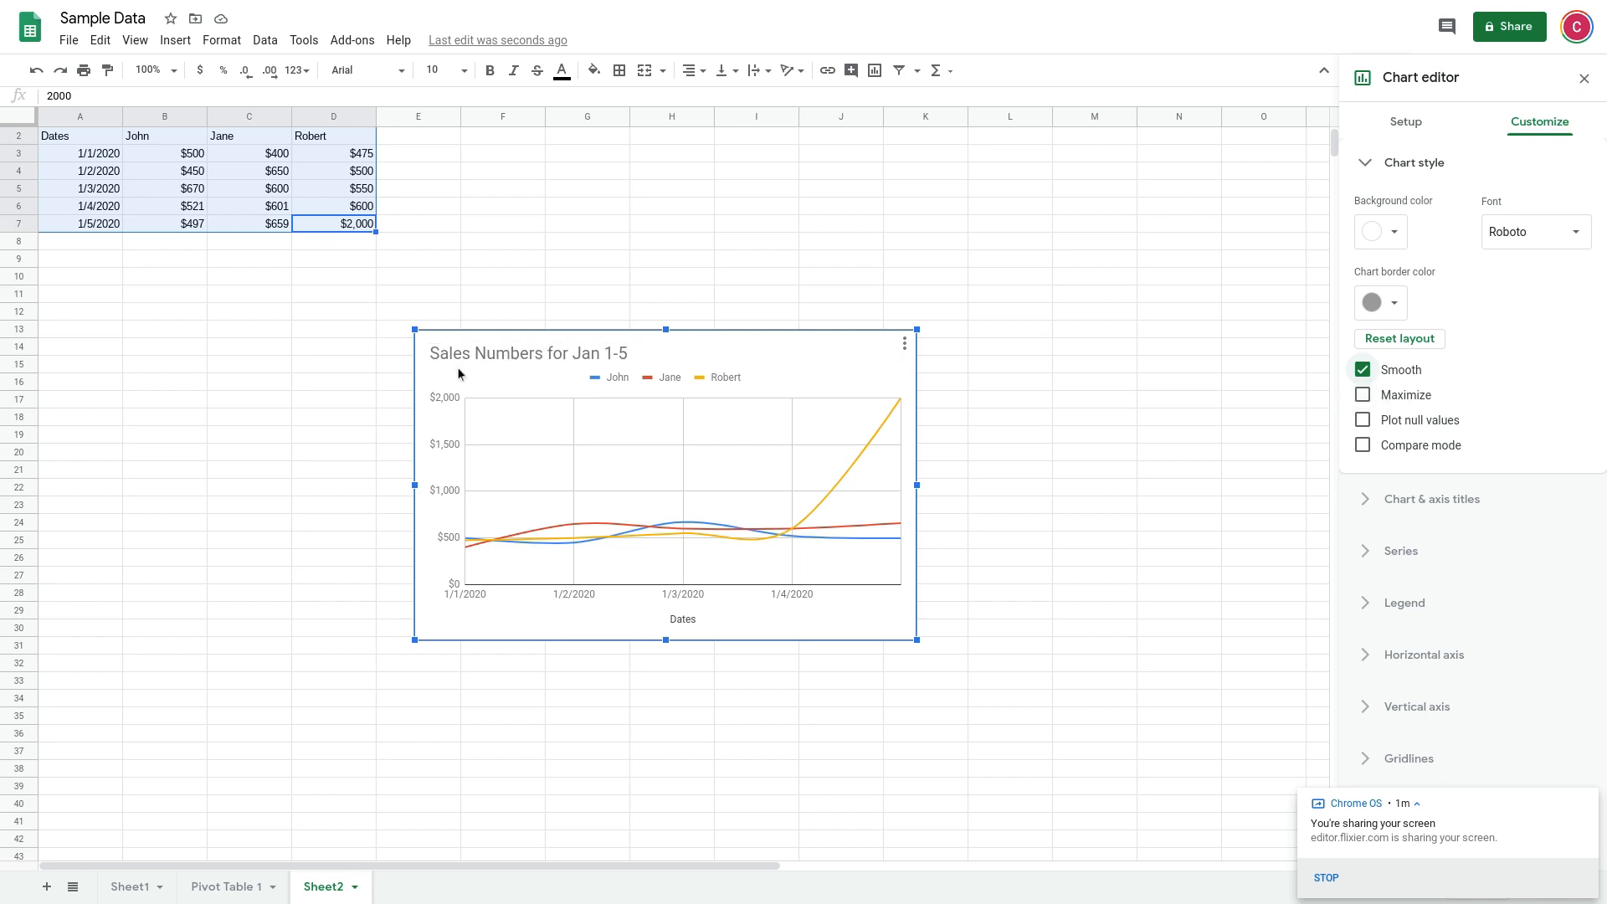
pyautogui.click(1363, 396)
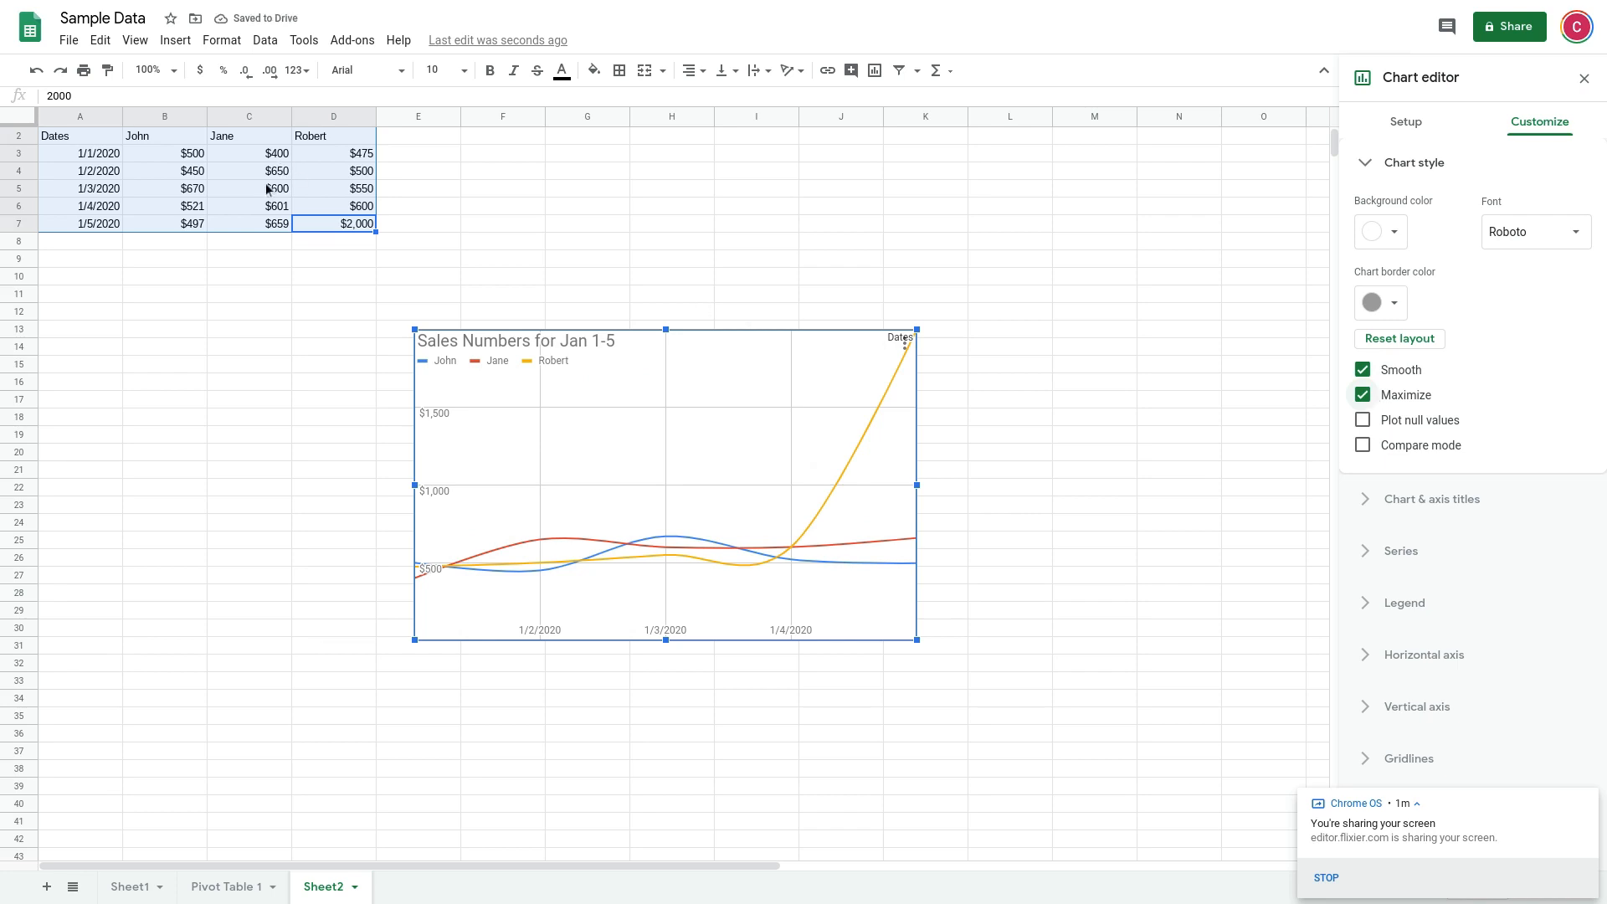
# Clear the 1/4/2020 sales value in cell B6
pyautogui.click(186, 191)
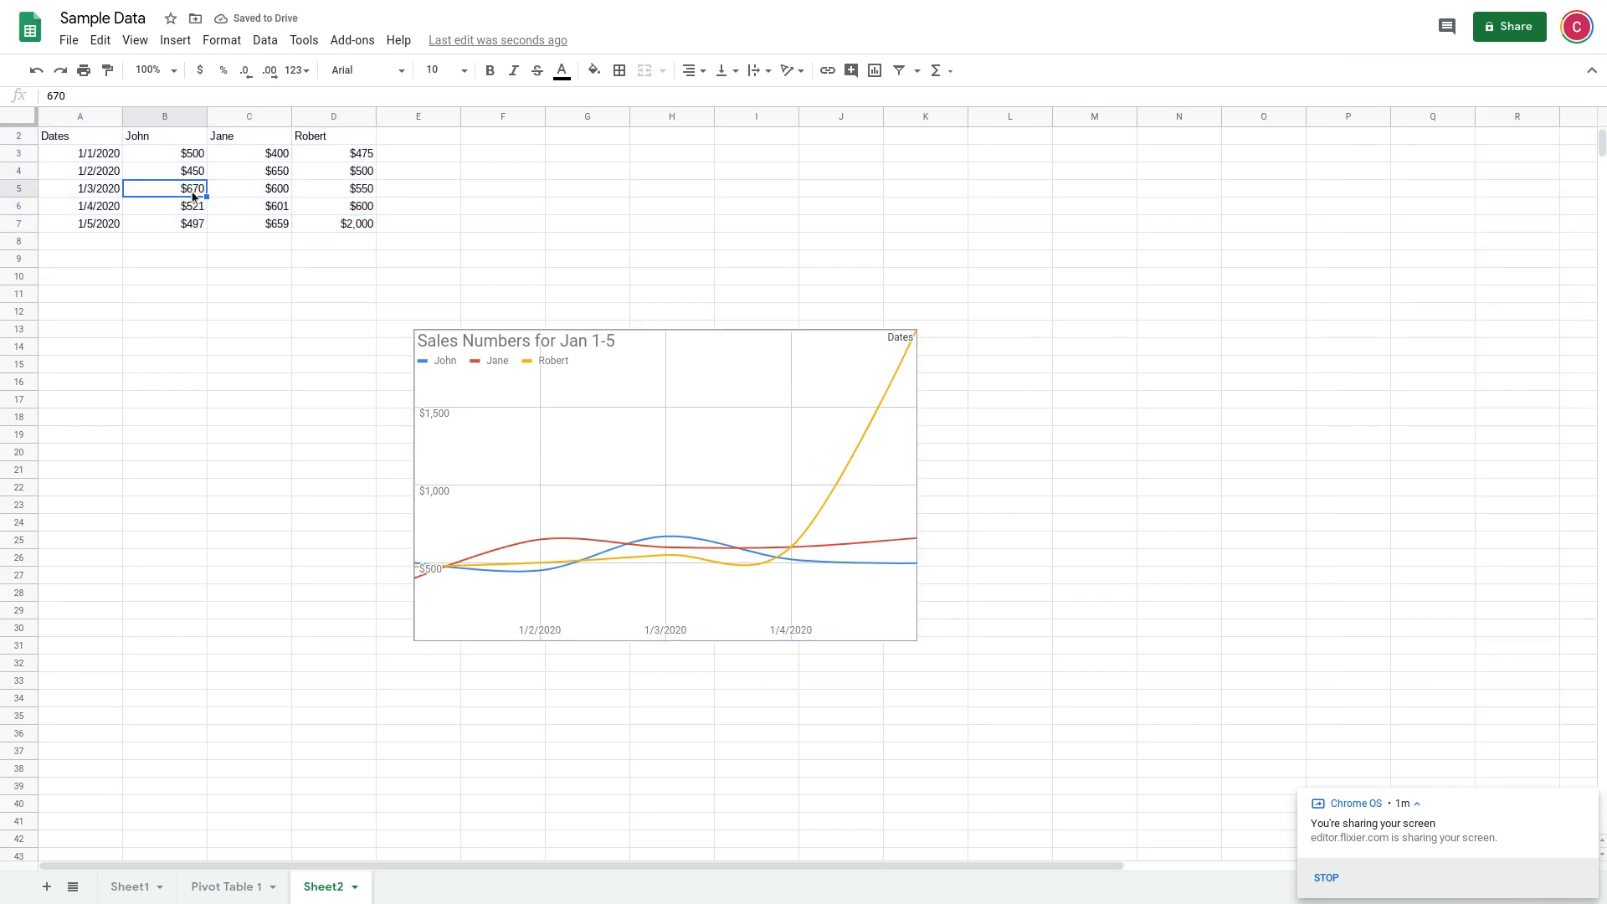
pyautogui.click(147, 206)
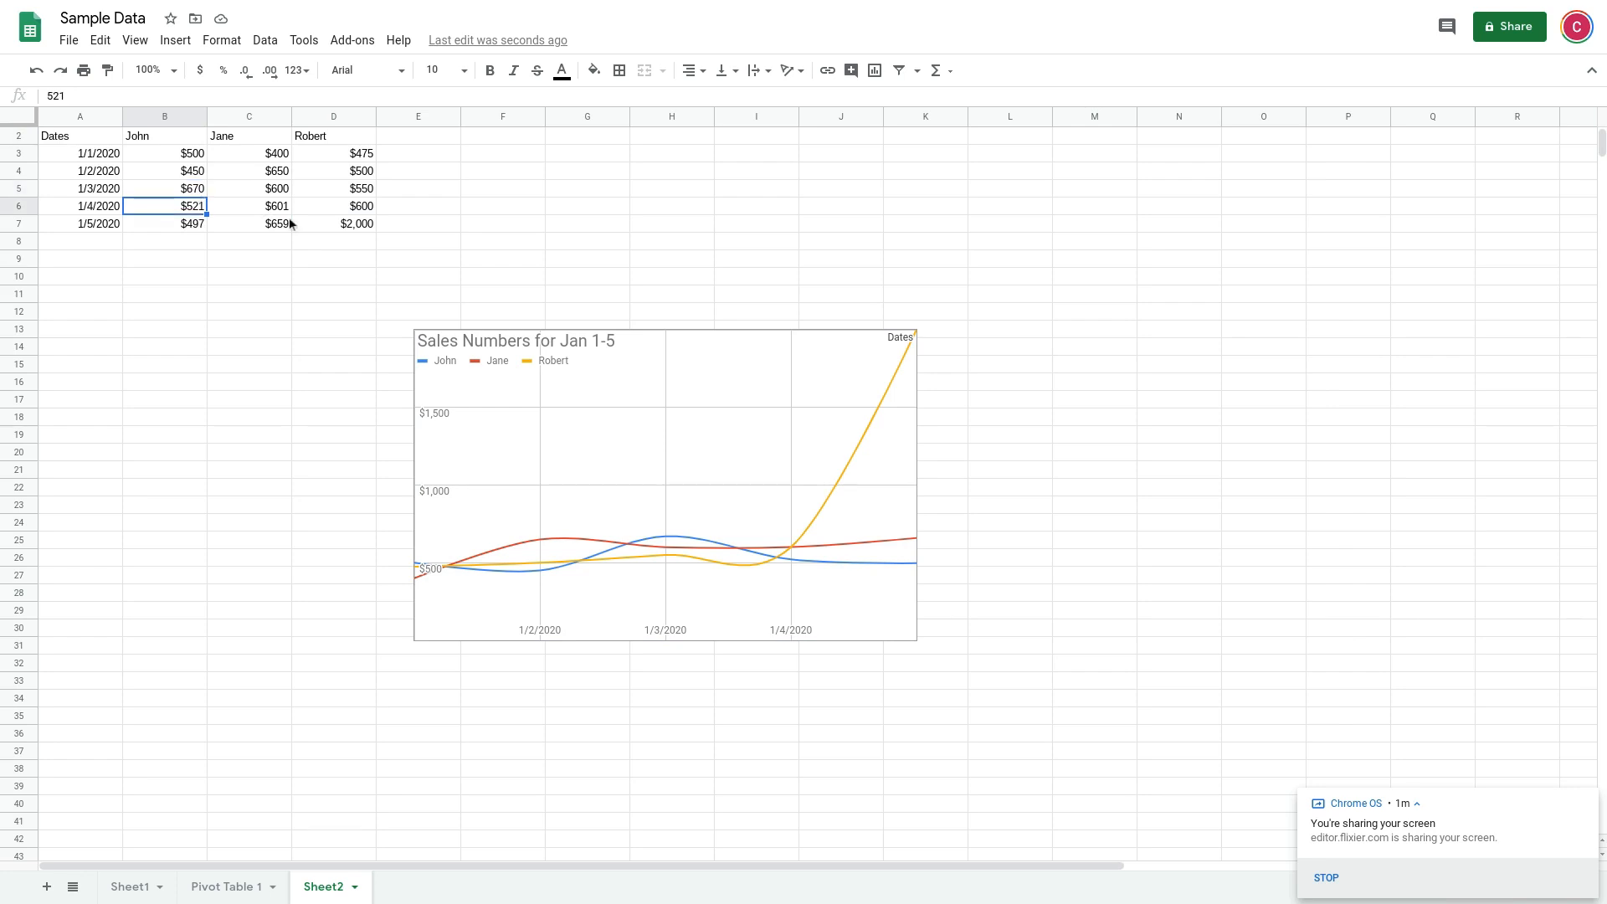
pyautogui.press('Delete')
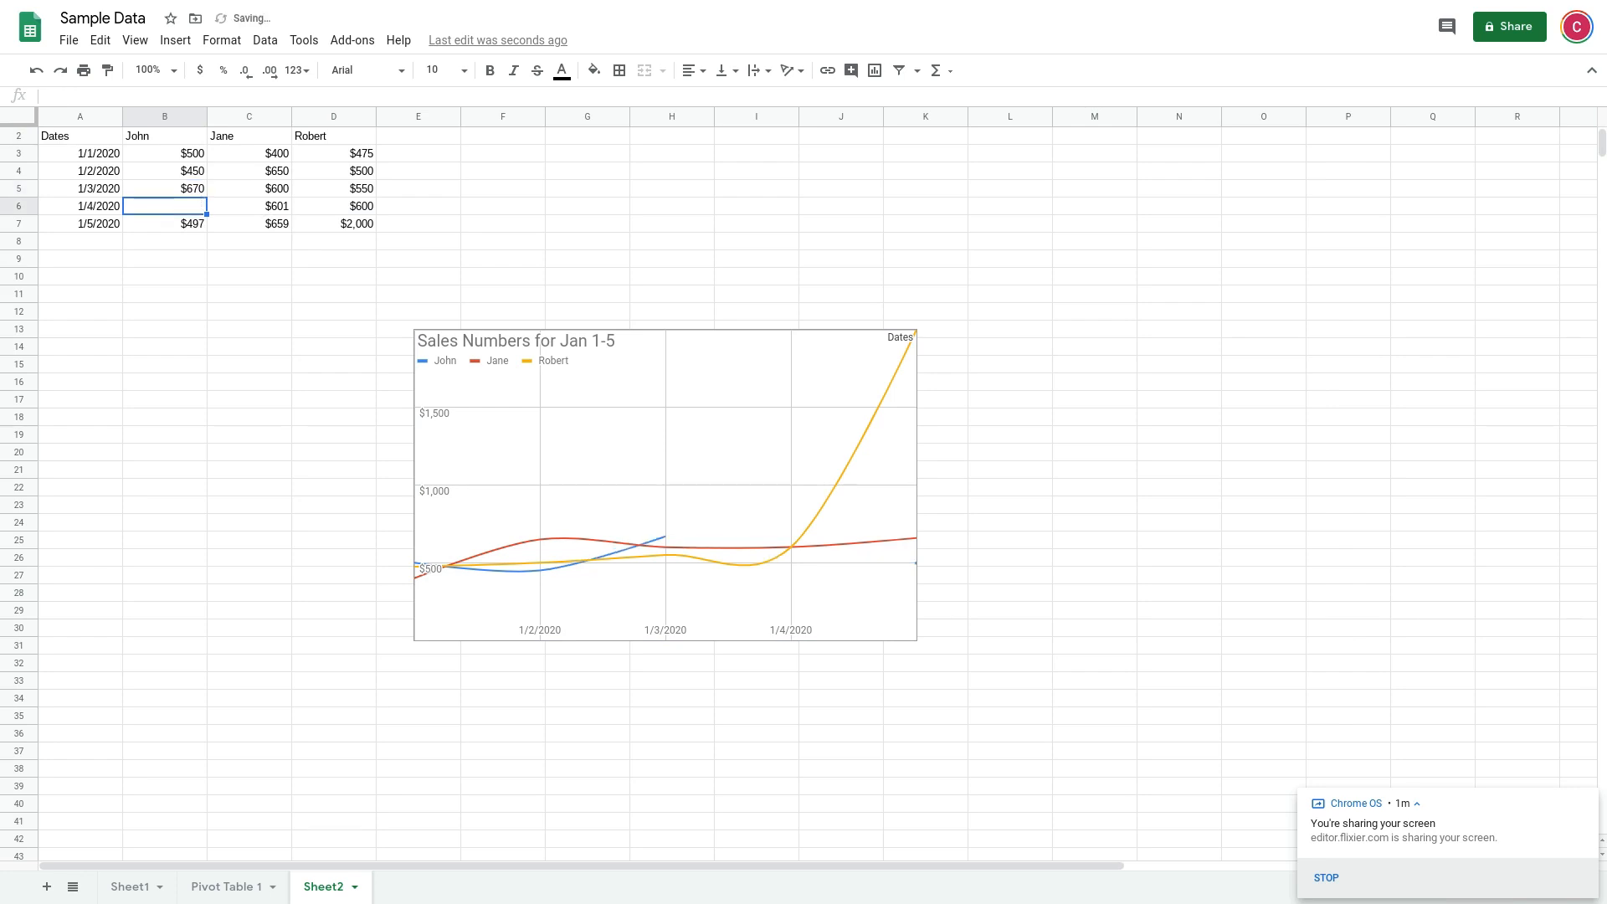
# Reopen the chart for editing and turn on plotting of null values in its chart style
pyautogui.click(847, 458)
pyautogui.click(906, 344)
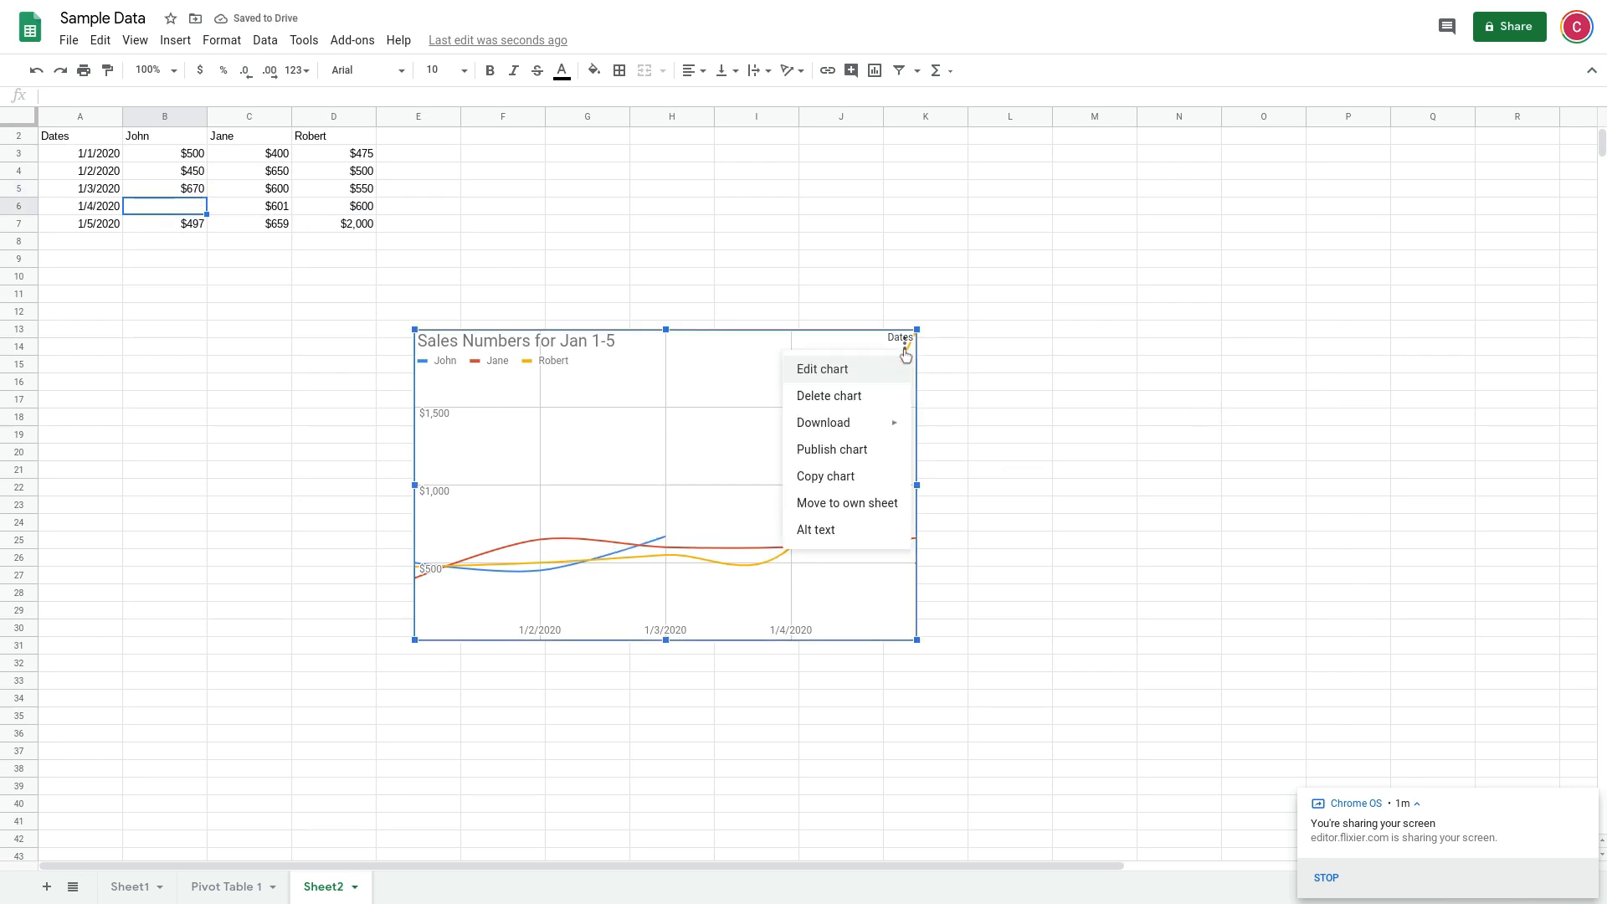
pyautogui.click(855, 378)
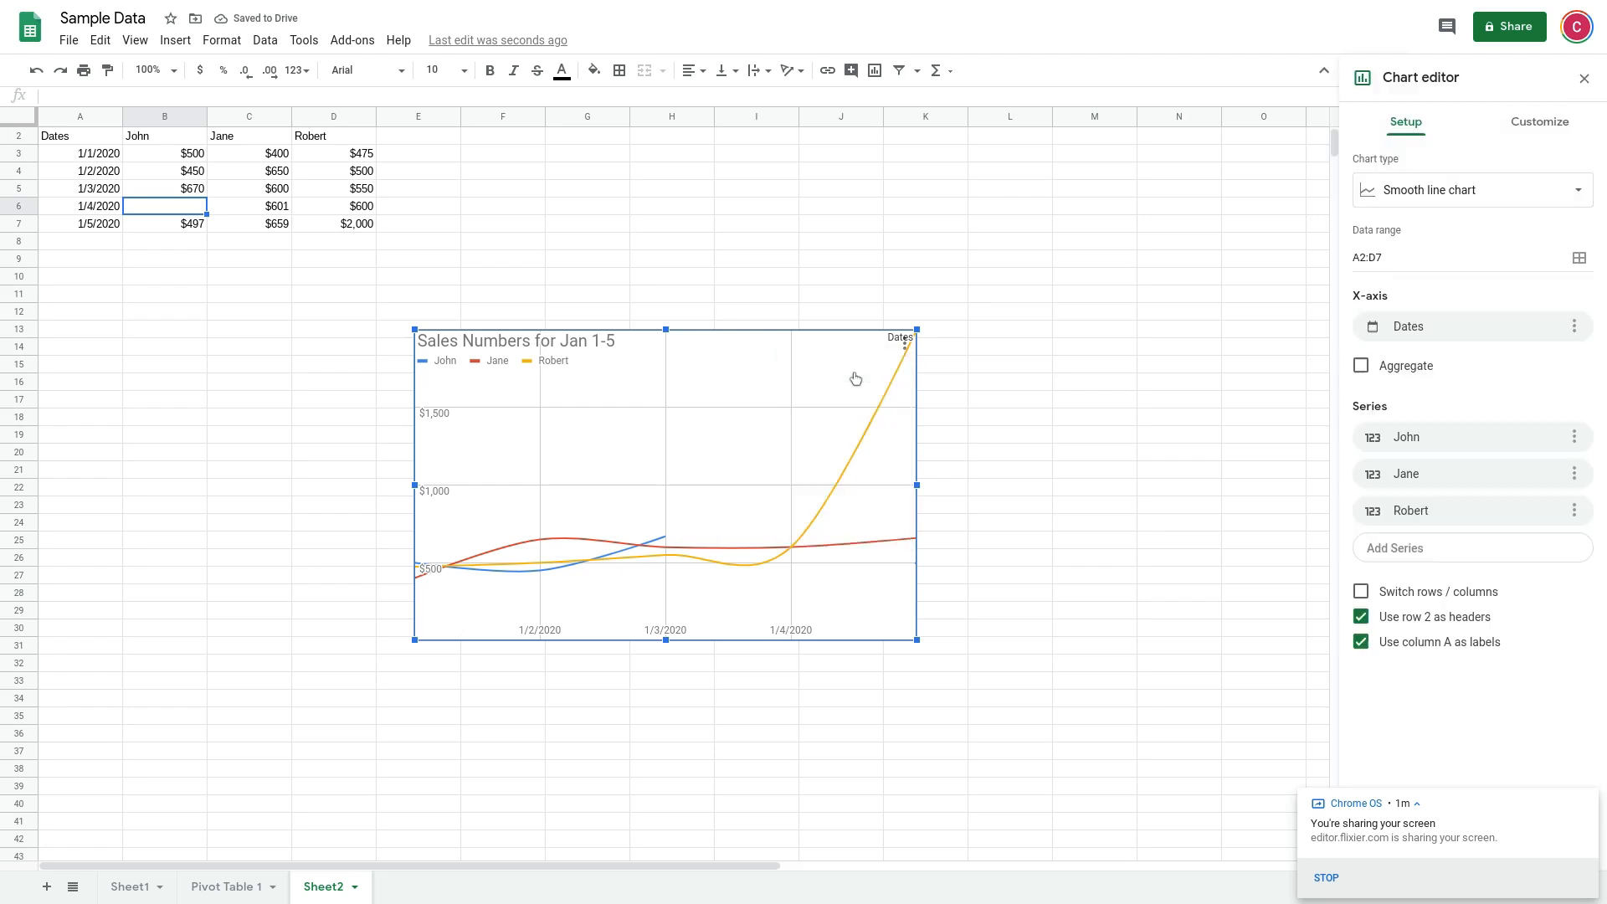
pyautogui.click(1537, 120)
pyautogui.click(1425, 177)
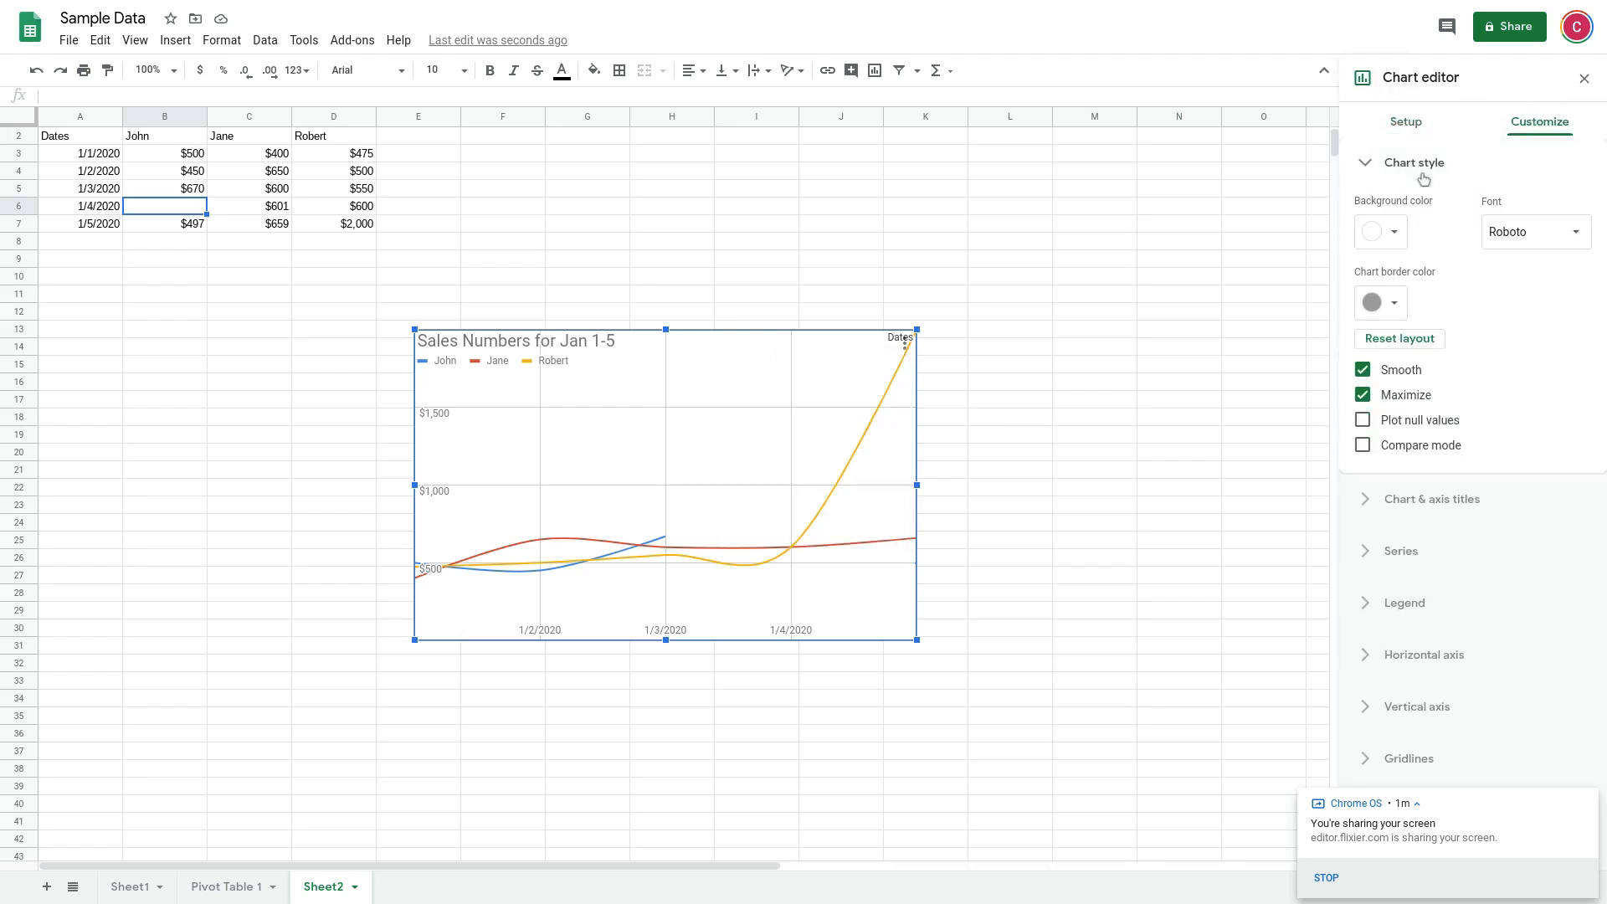
pyautogui.click(1366, 426)
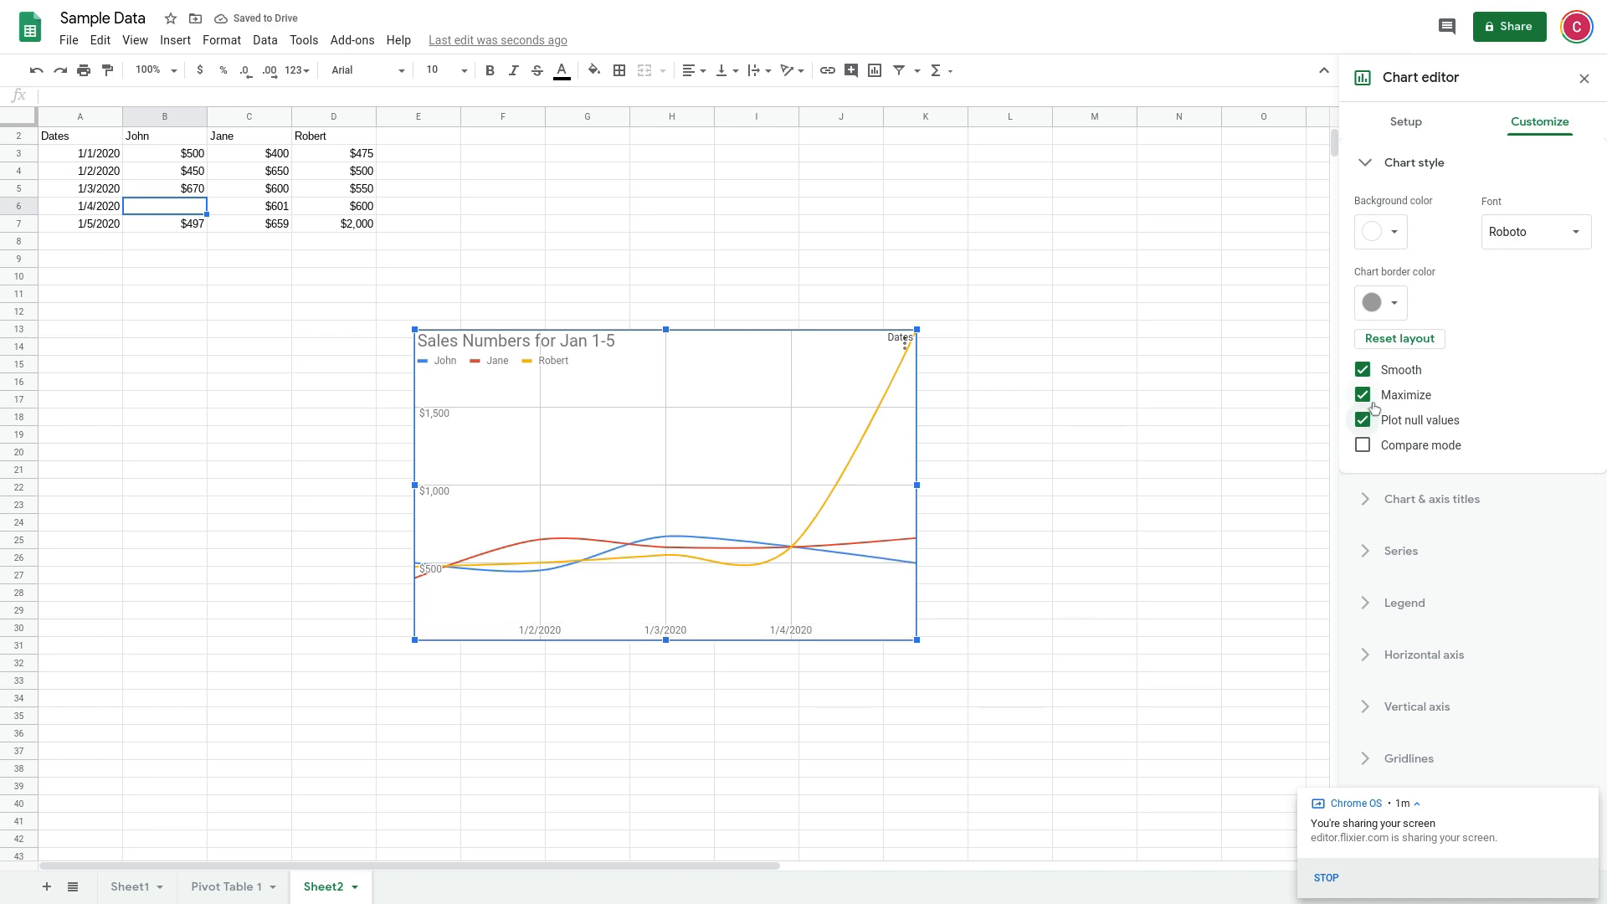
pyautogui.click(1362, 421)
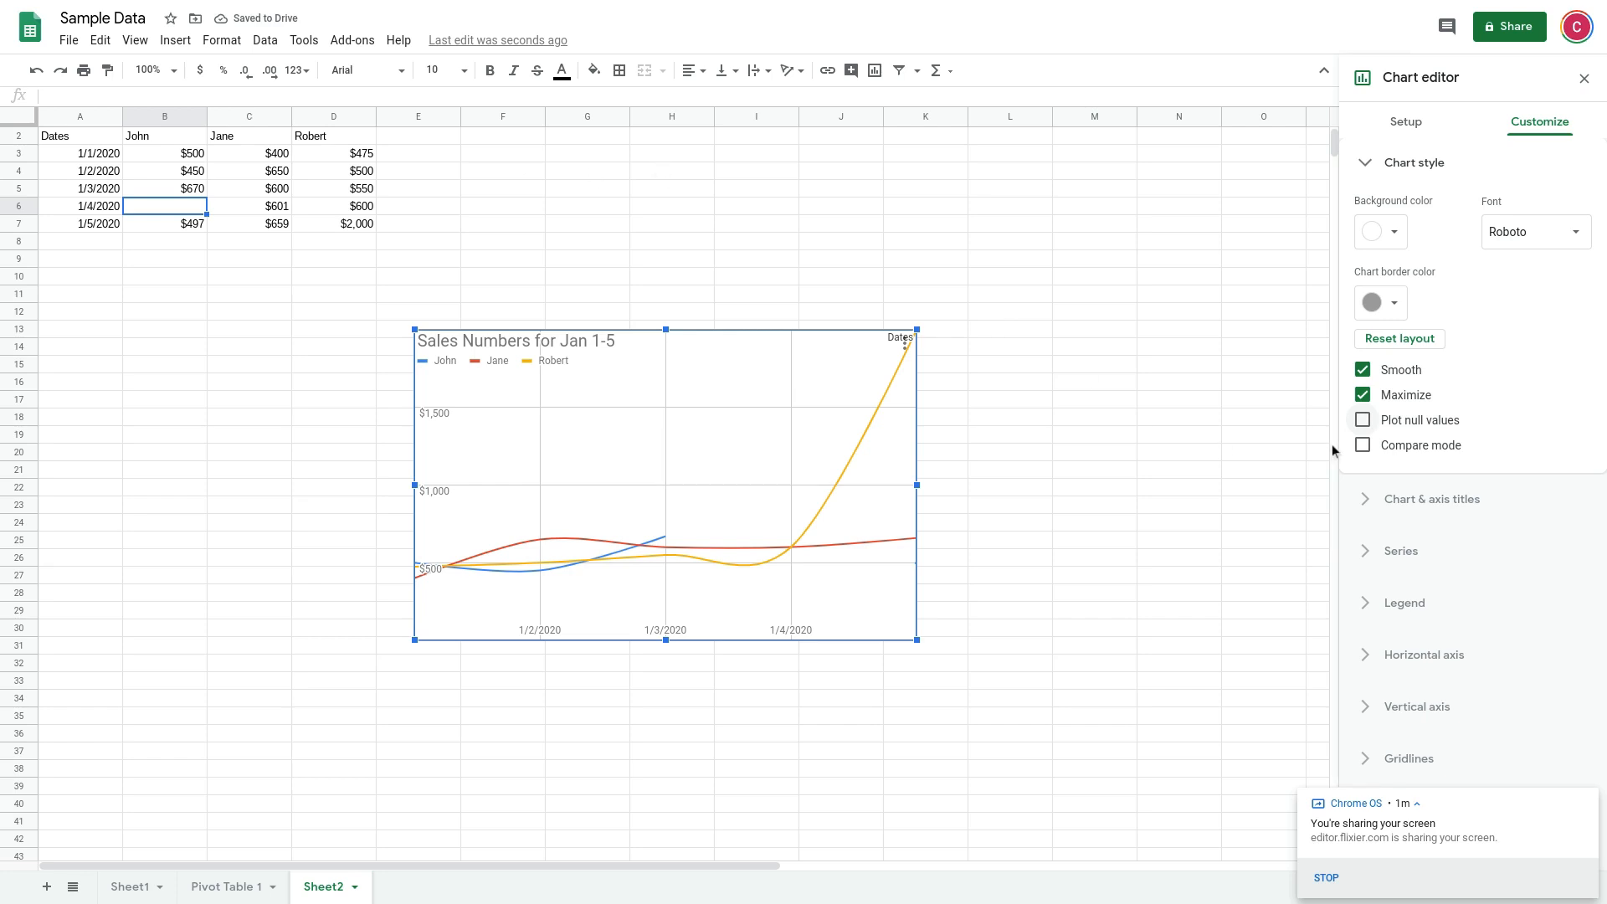
pyautogui.click(1364, 422)
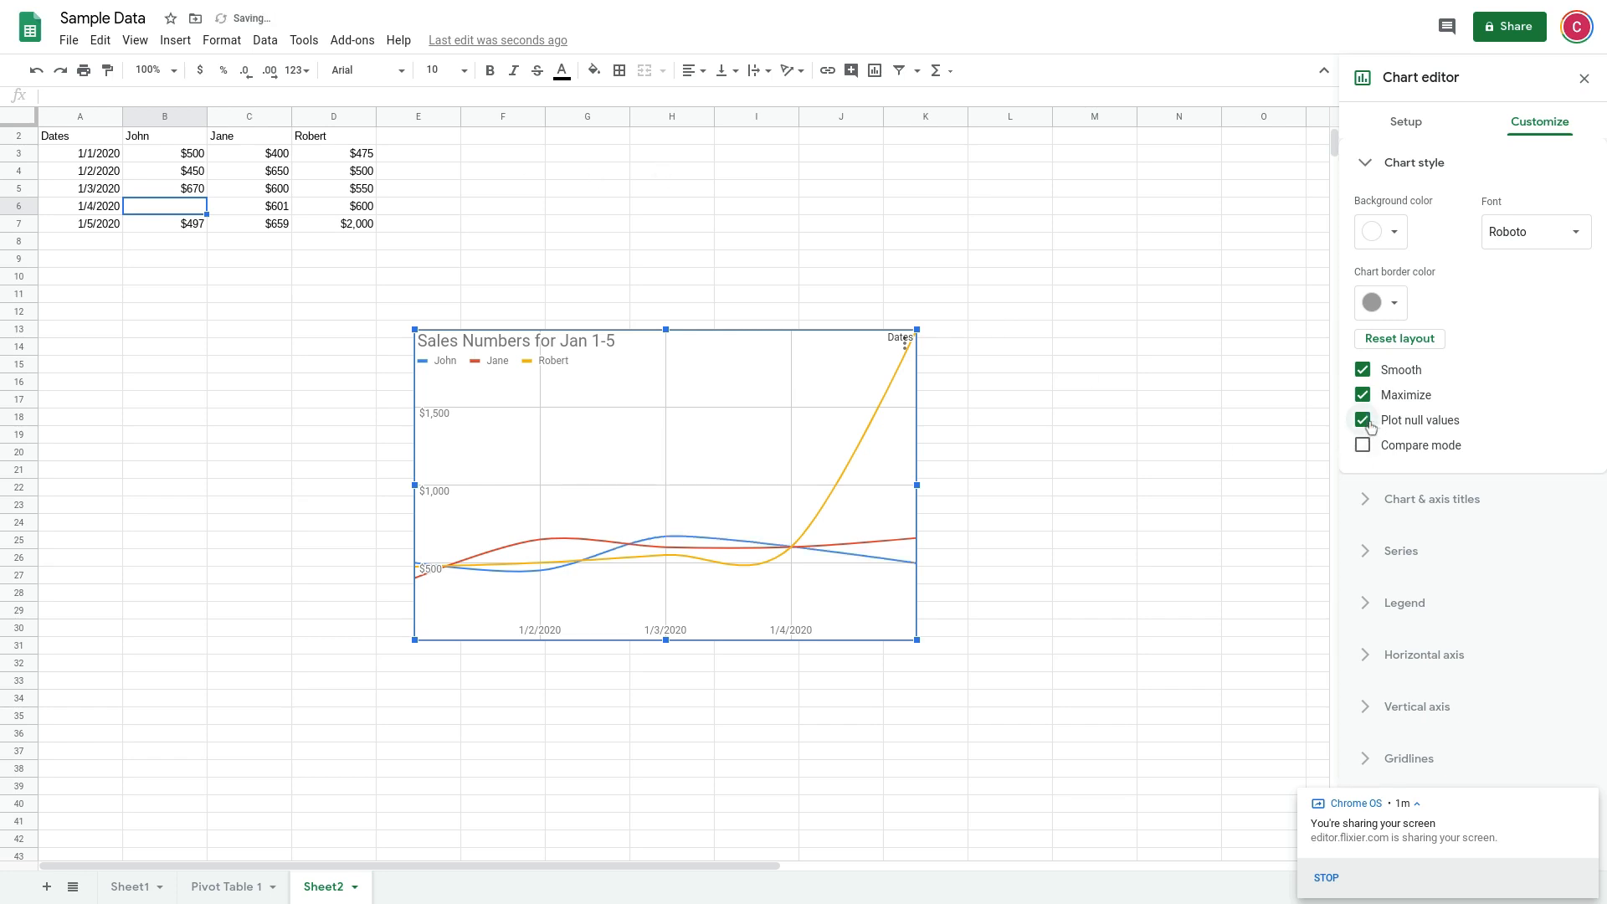
# Set the chart title's text color to black and try bold formatting on it
pyautogui.click(1396, 163)
pyautogui.click(1403, 219)
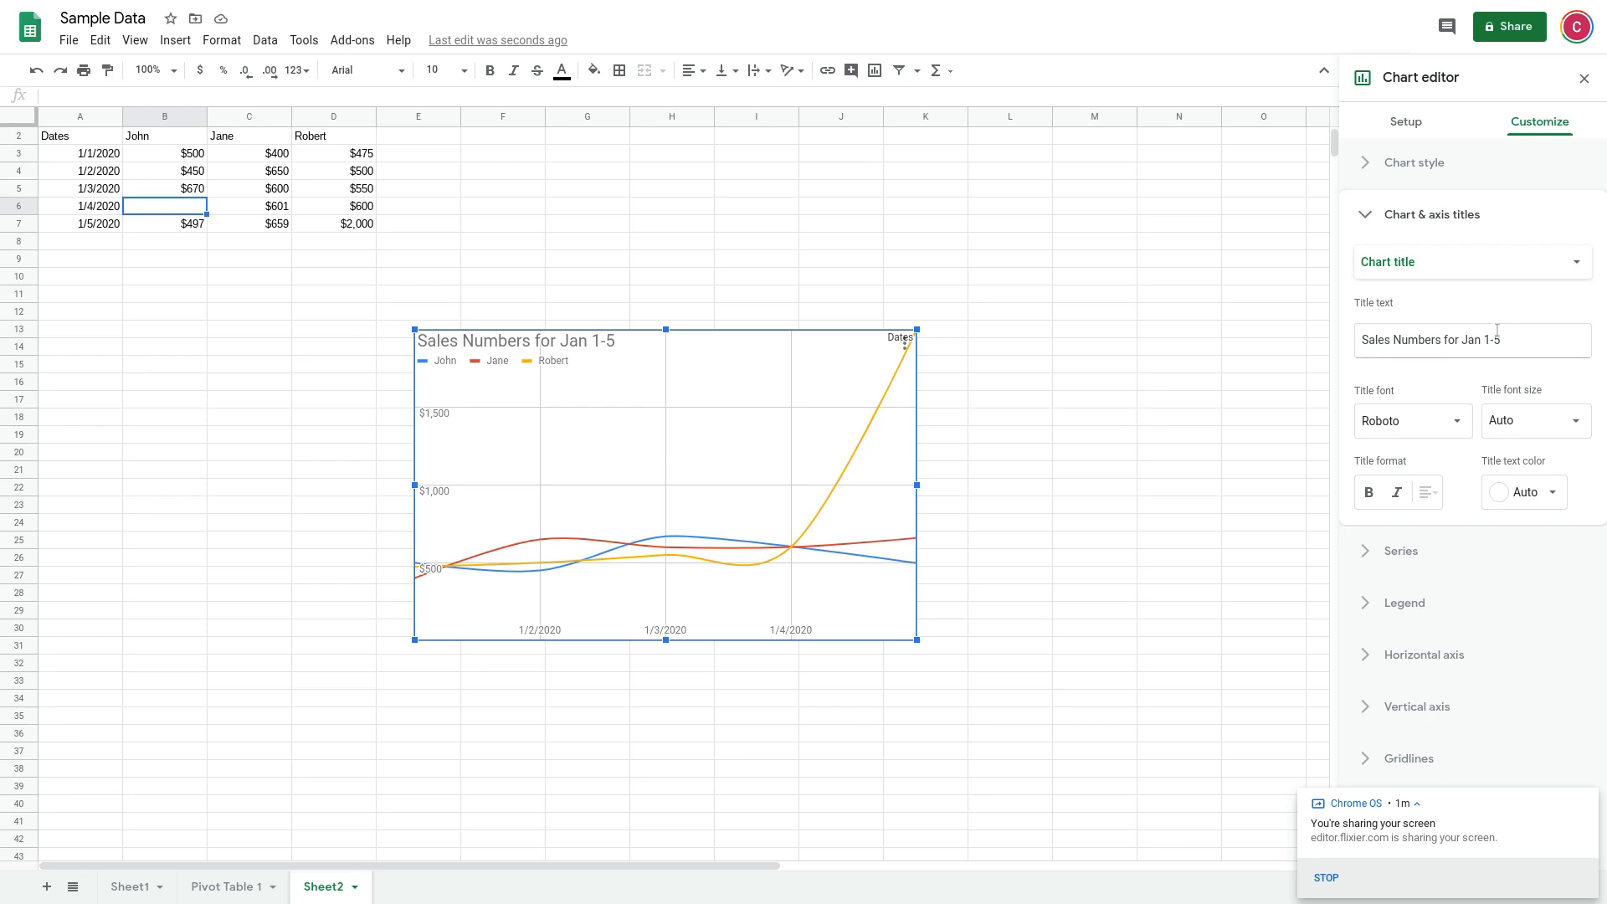
pyautogui.click(1554, 501)
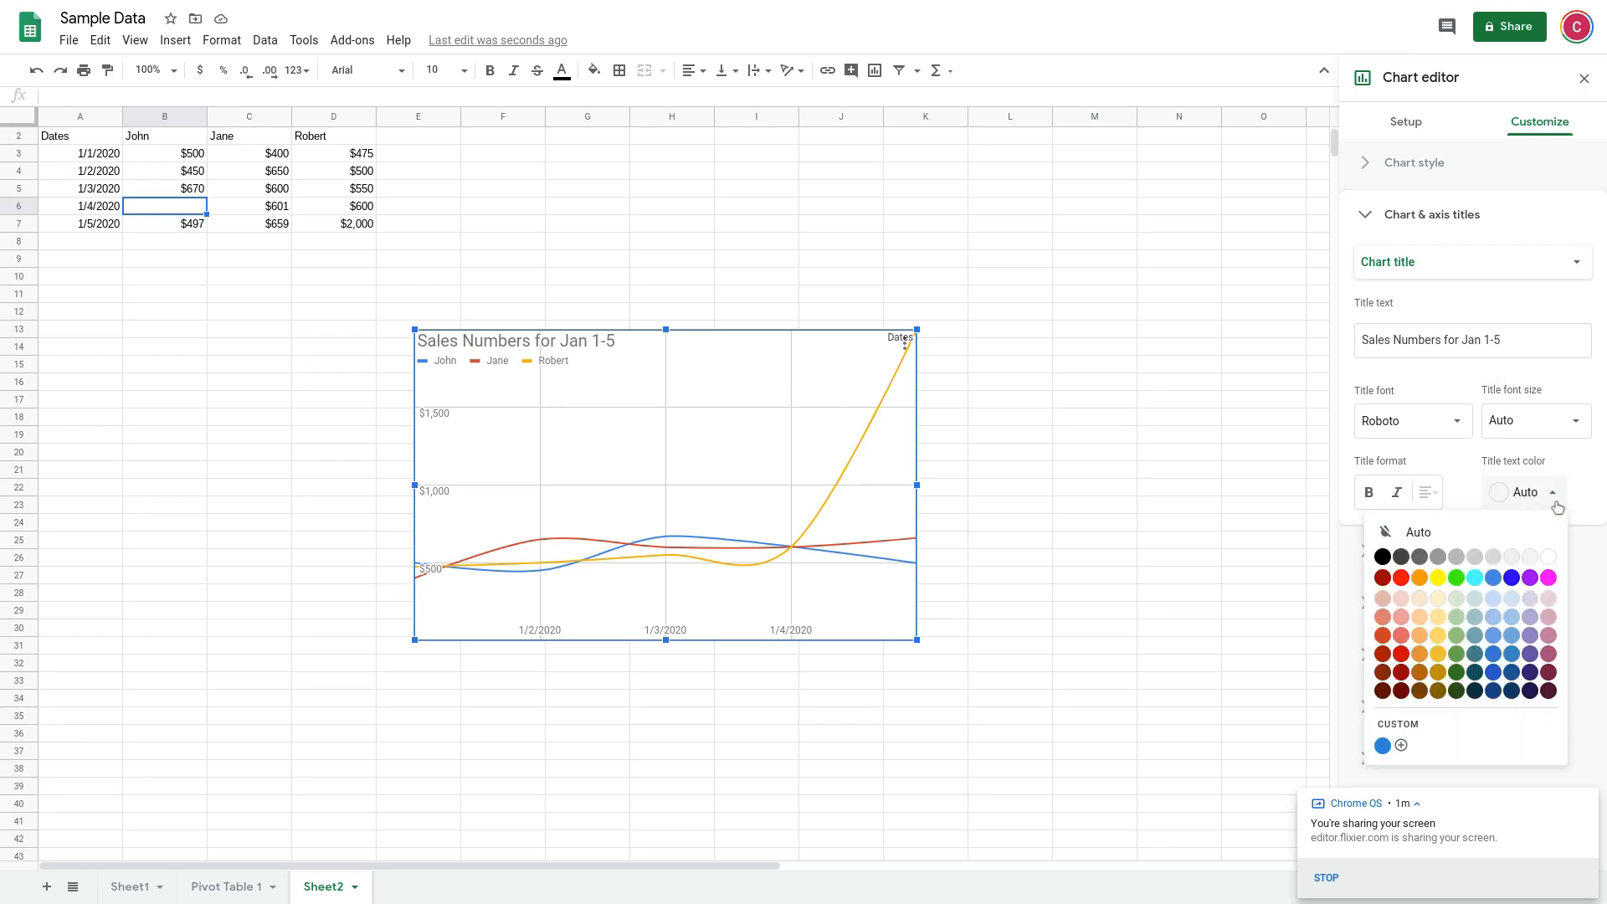
pyautogui.click(1382, 557)
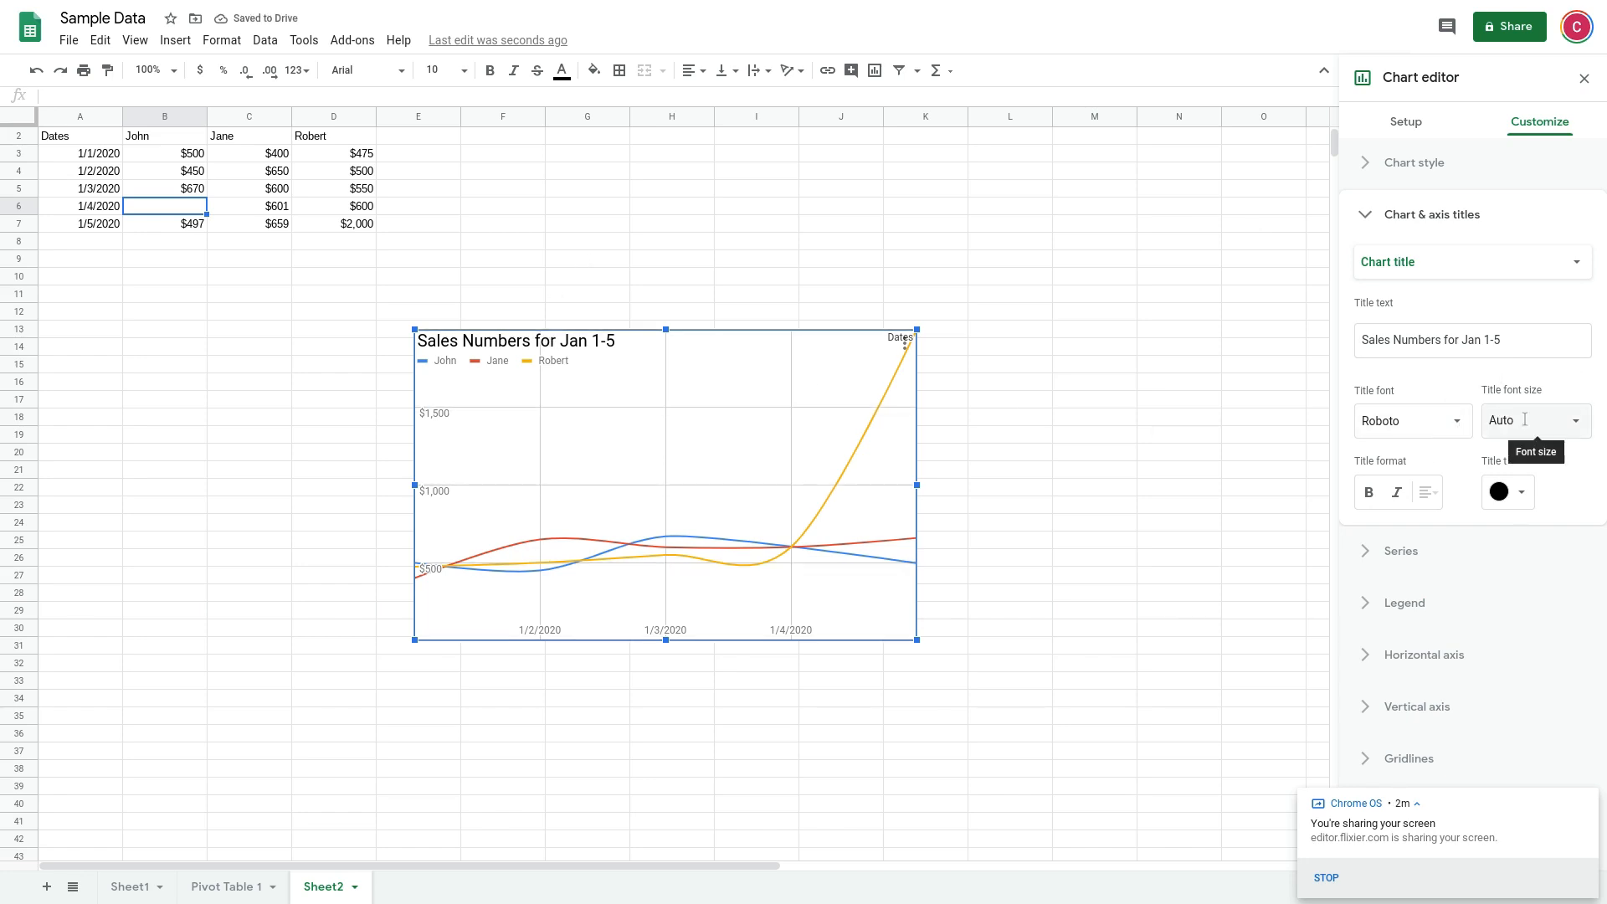
pyautogui.click(1577, 428)
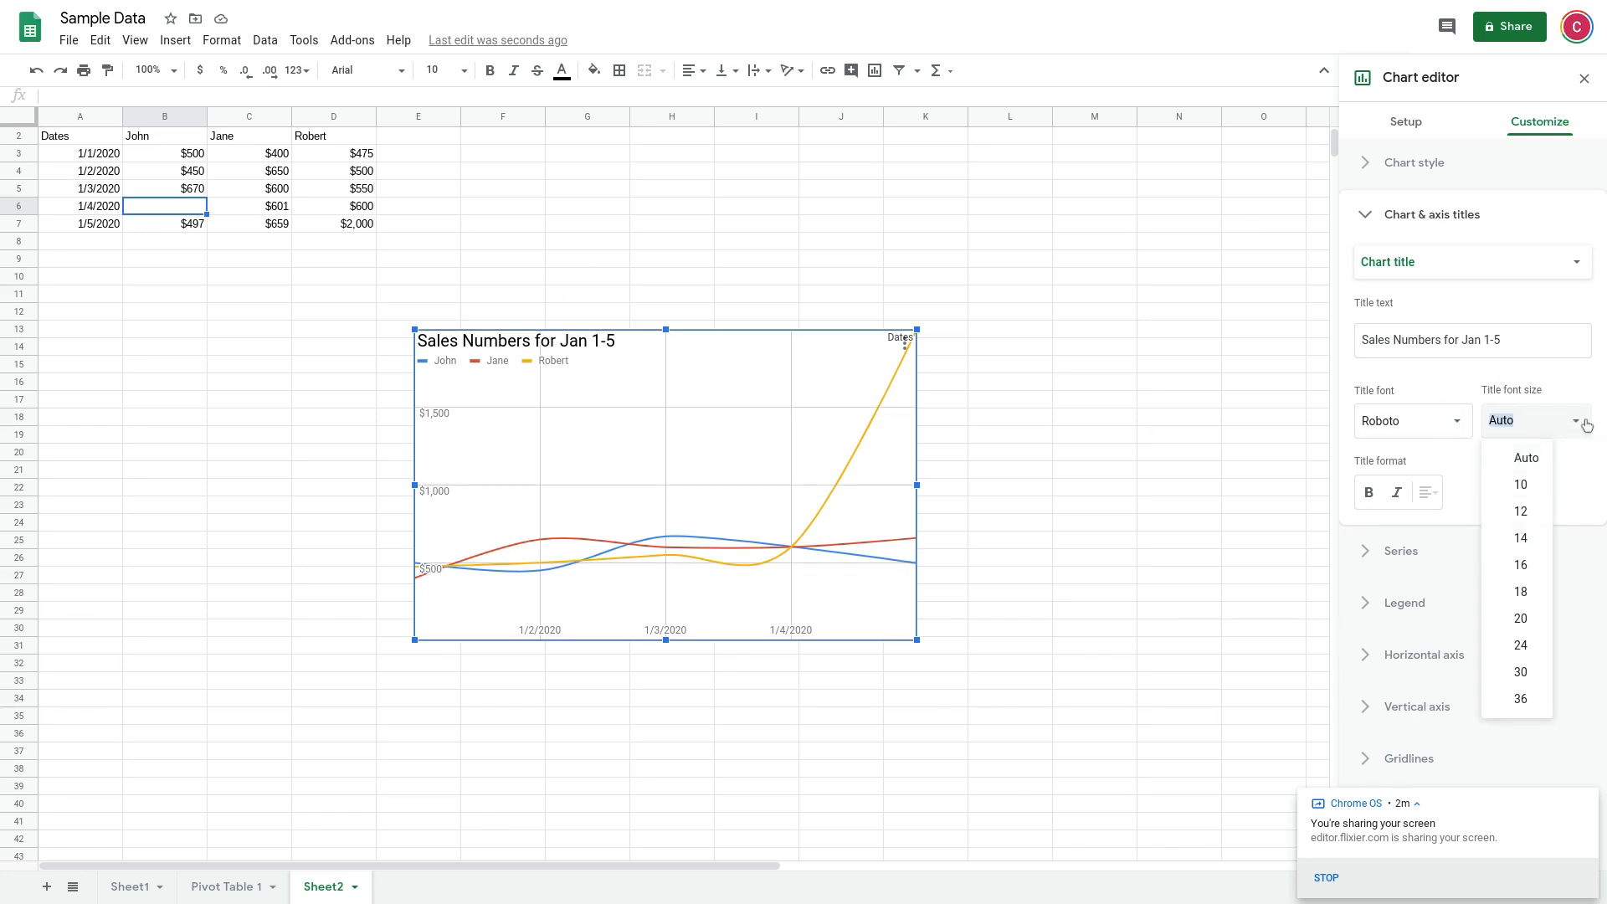
pyautogui.click(1583, 425)
pyautogui.click(1368, 493)
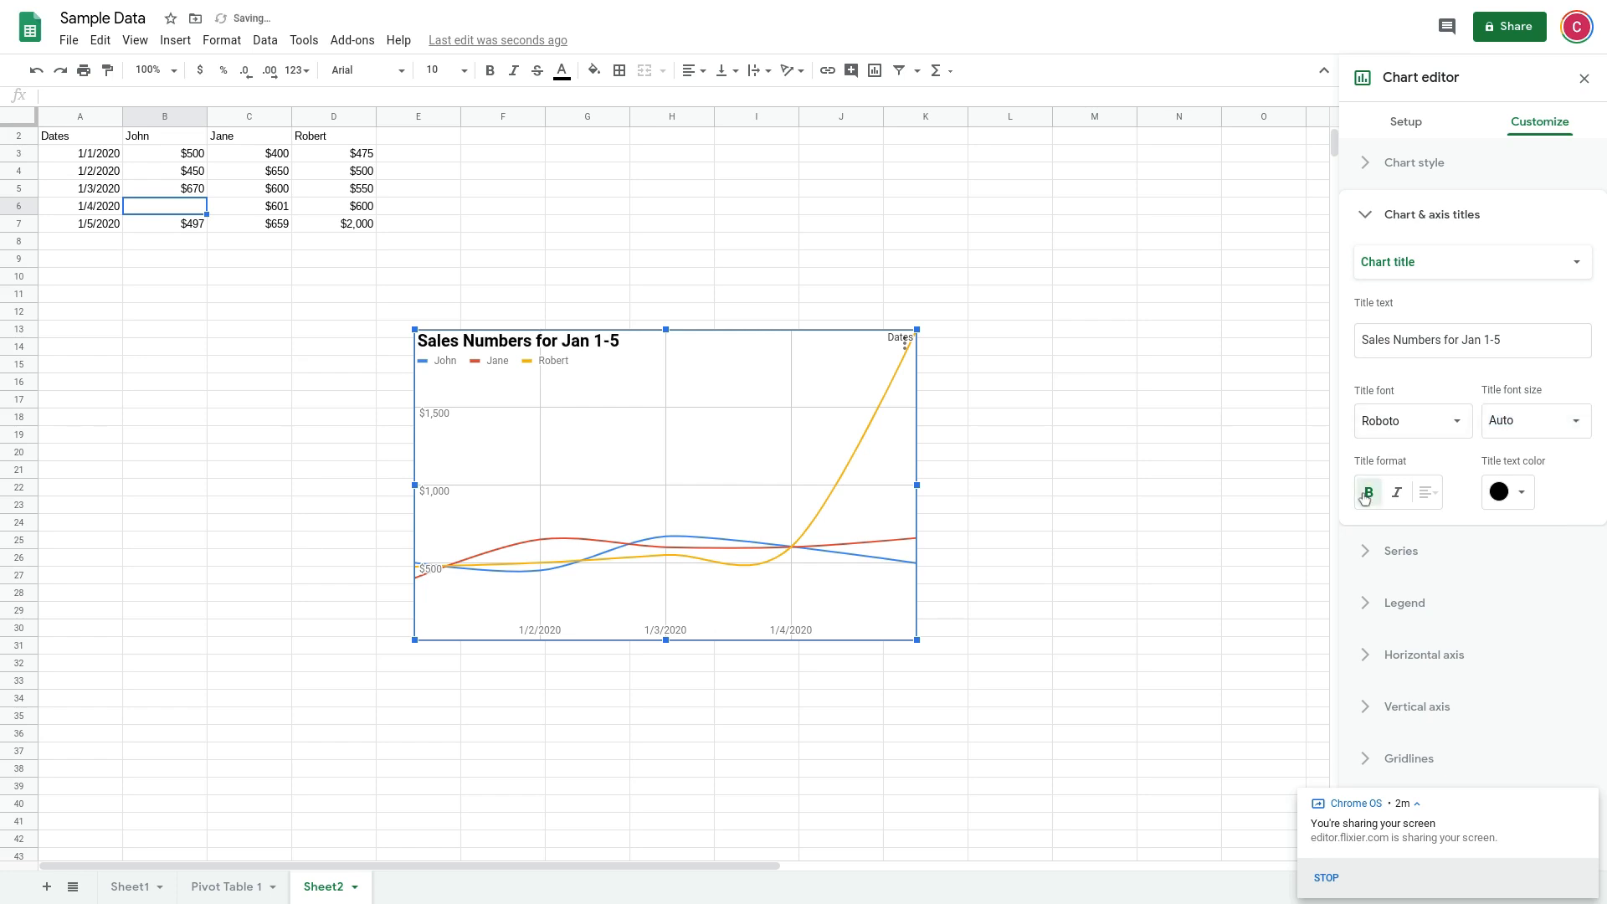
pyautogui.click(1462, 216)
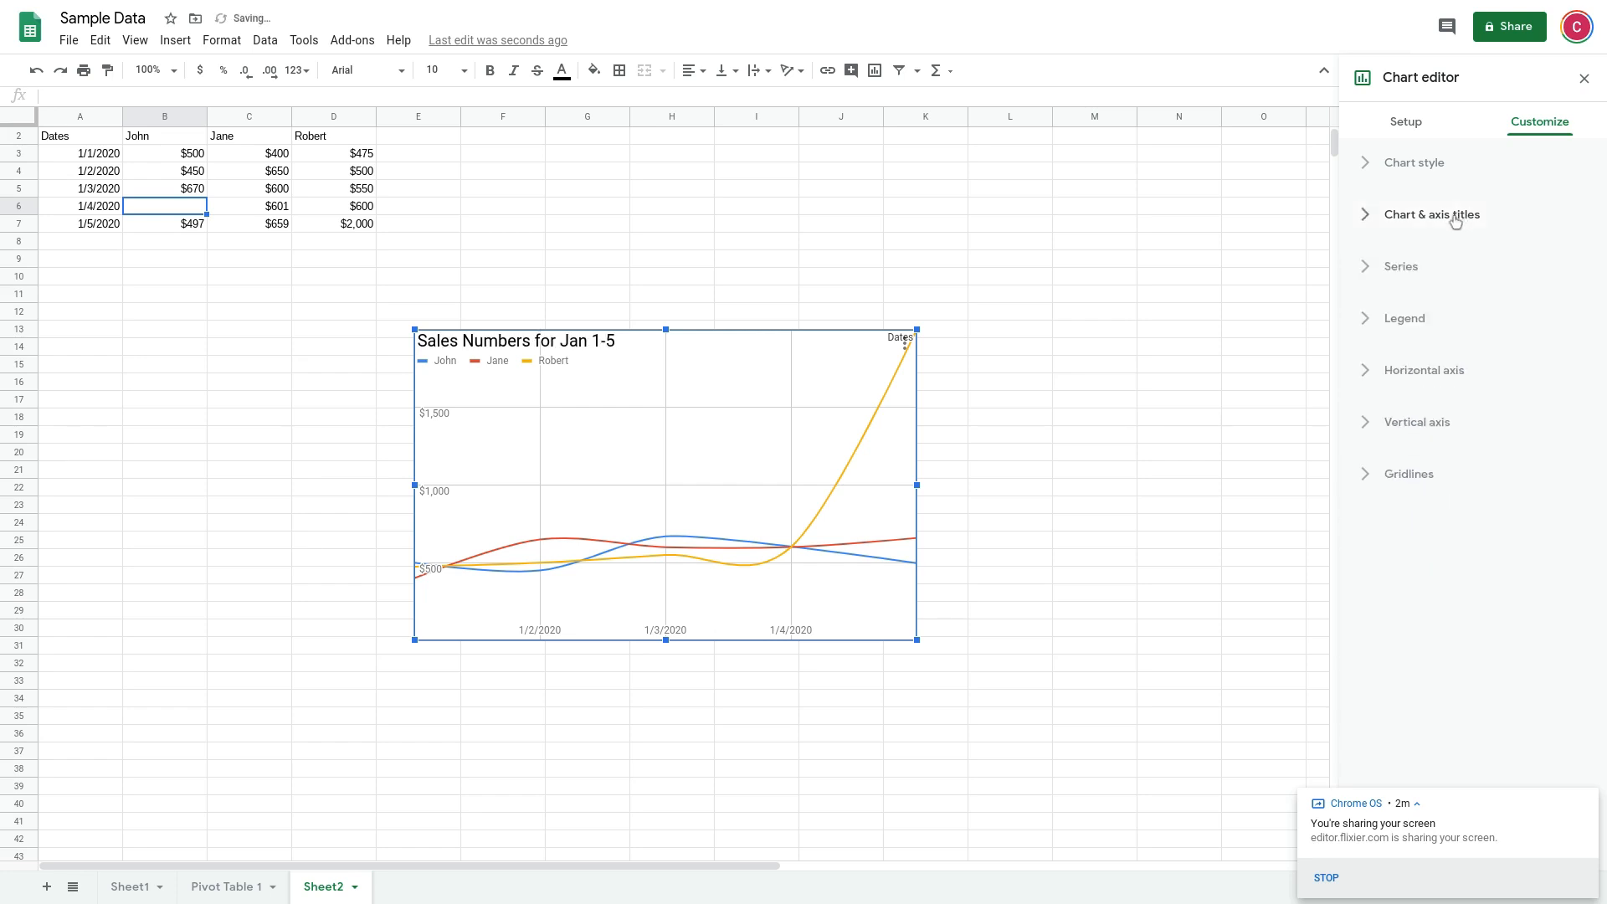
# Try error bars and data labels on all series, removing each one again
pyautogui.click(1402, 268)
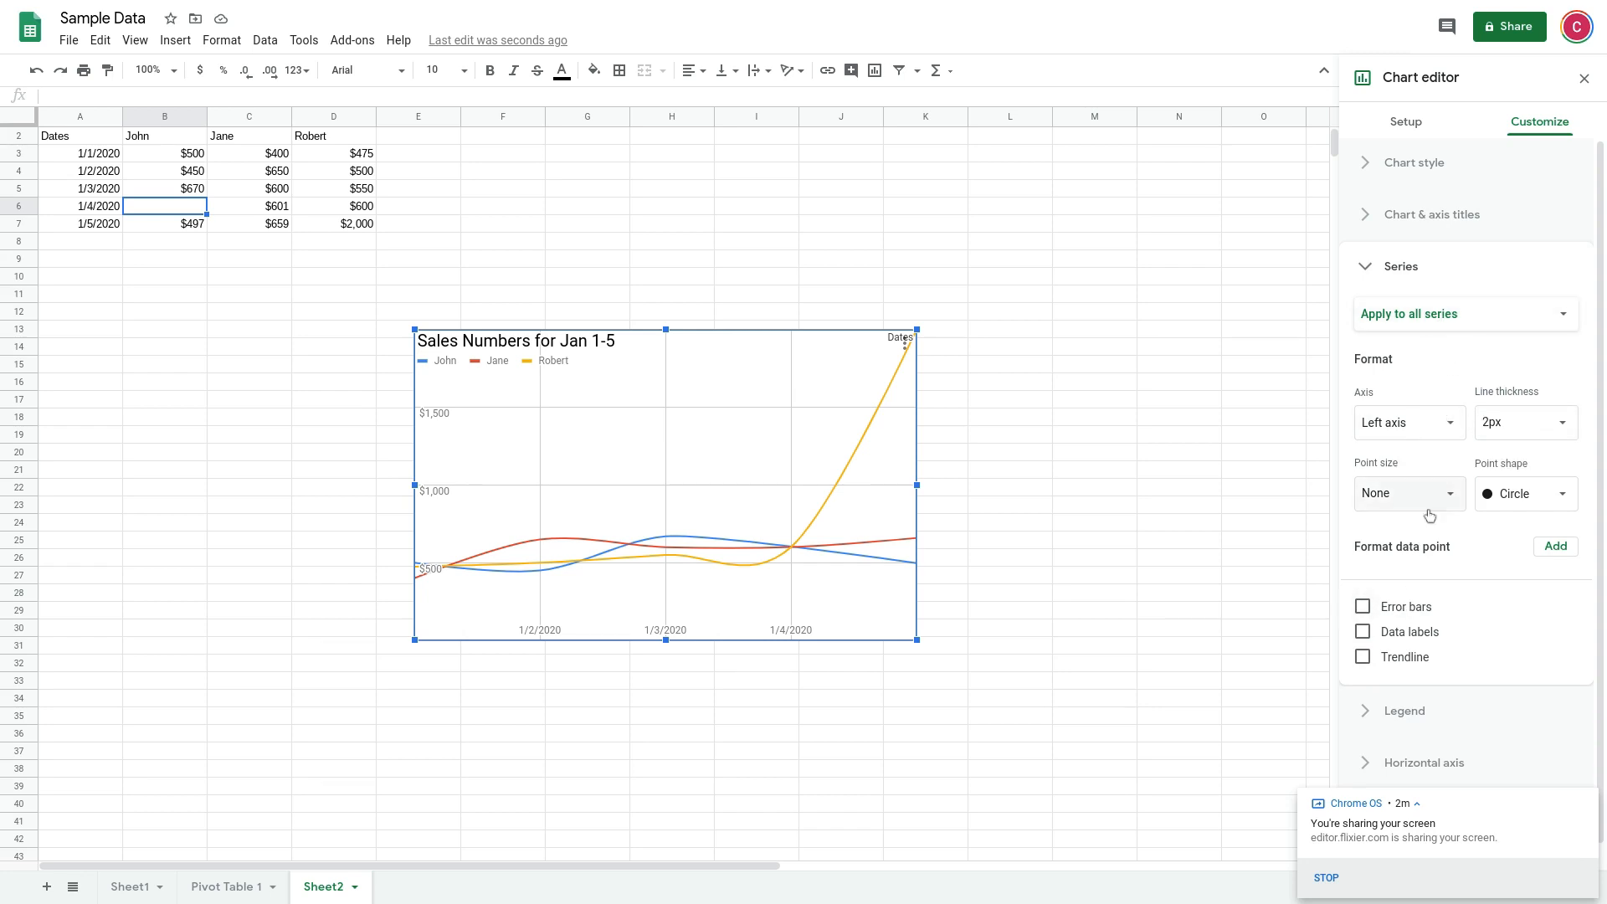
pyautogui.click(1363, 607)
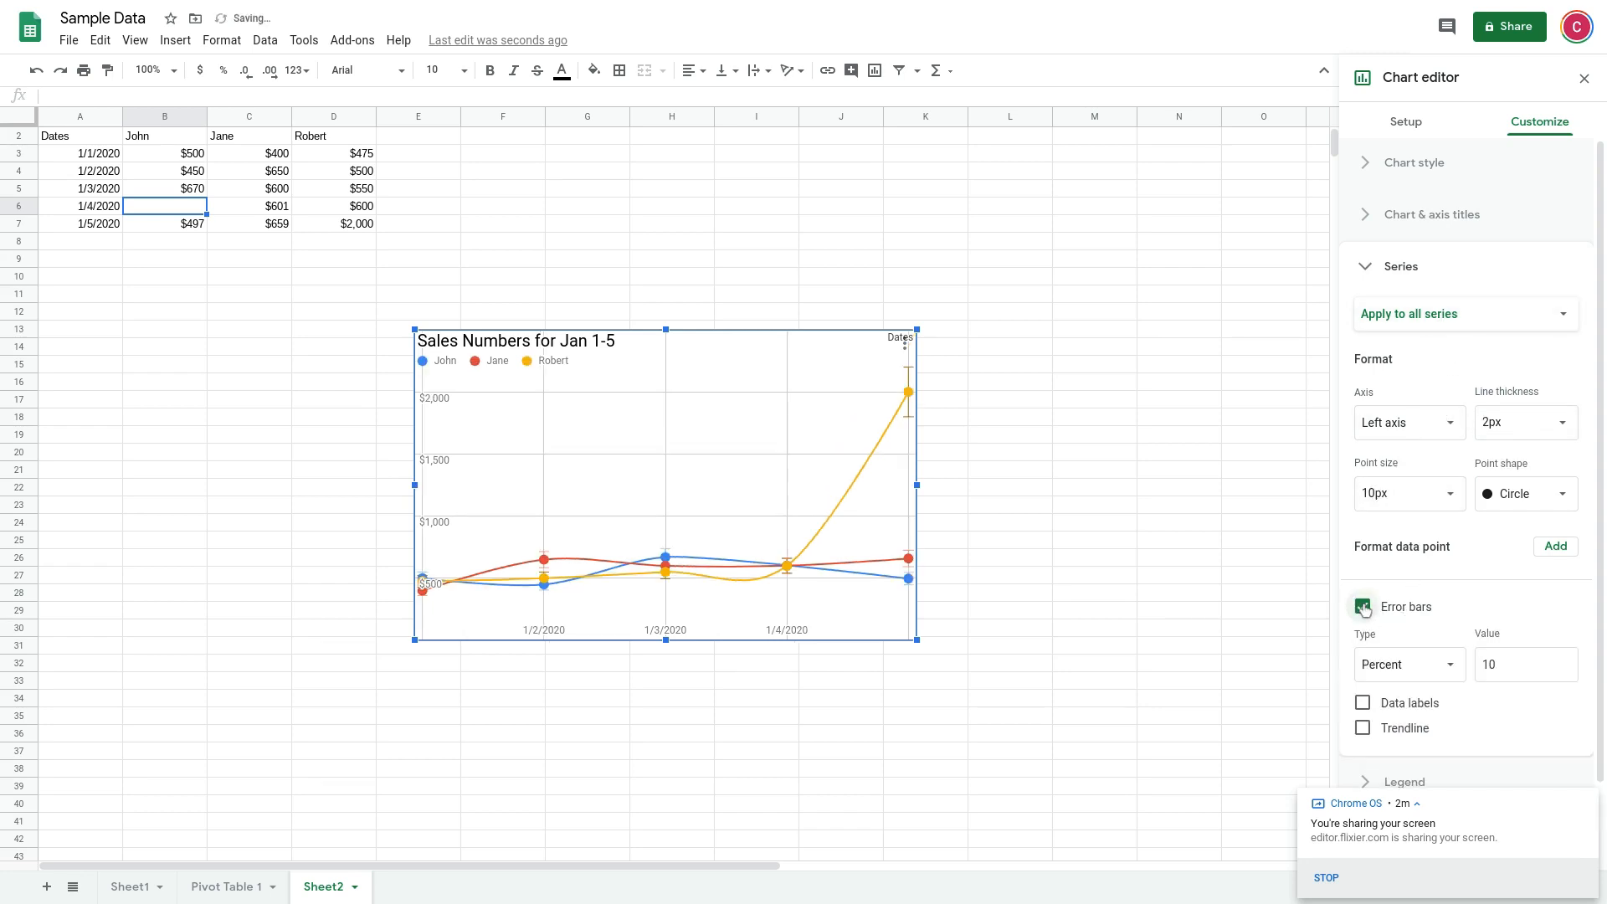
pyautogui.click(1362, 607)
pyautogui.click(1363, 632)
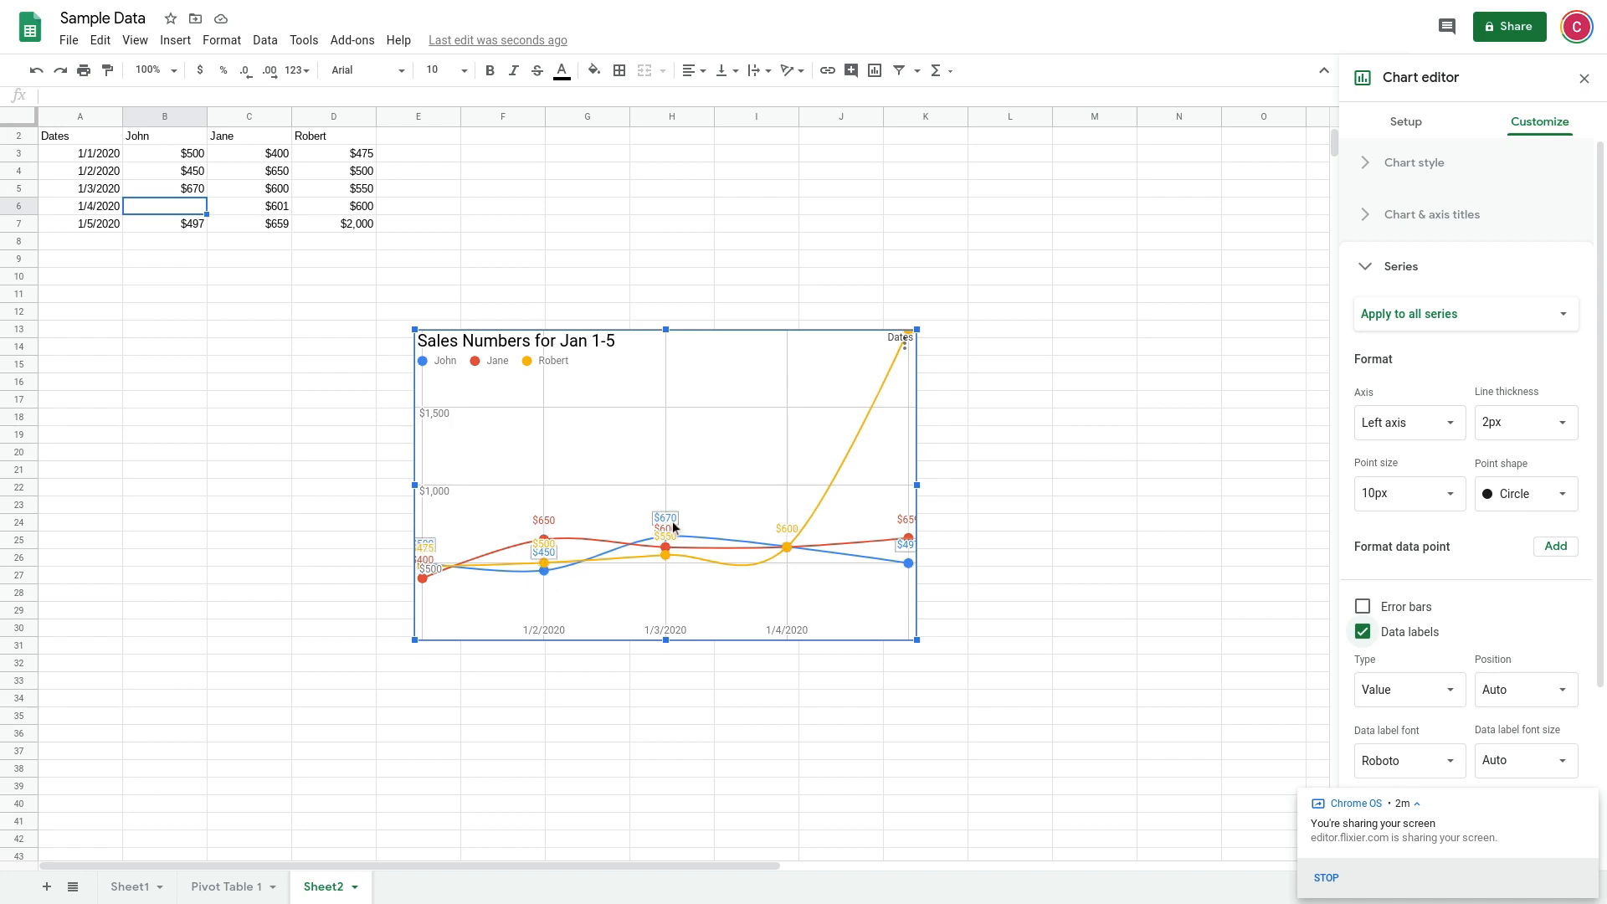
pyautogui.click(1364, 632)
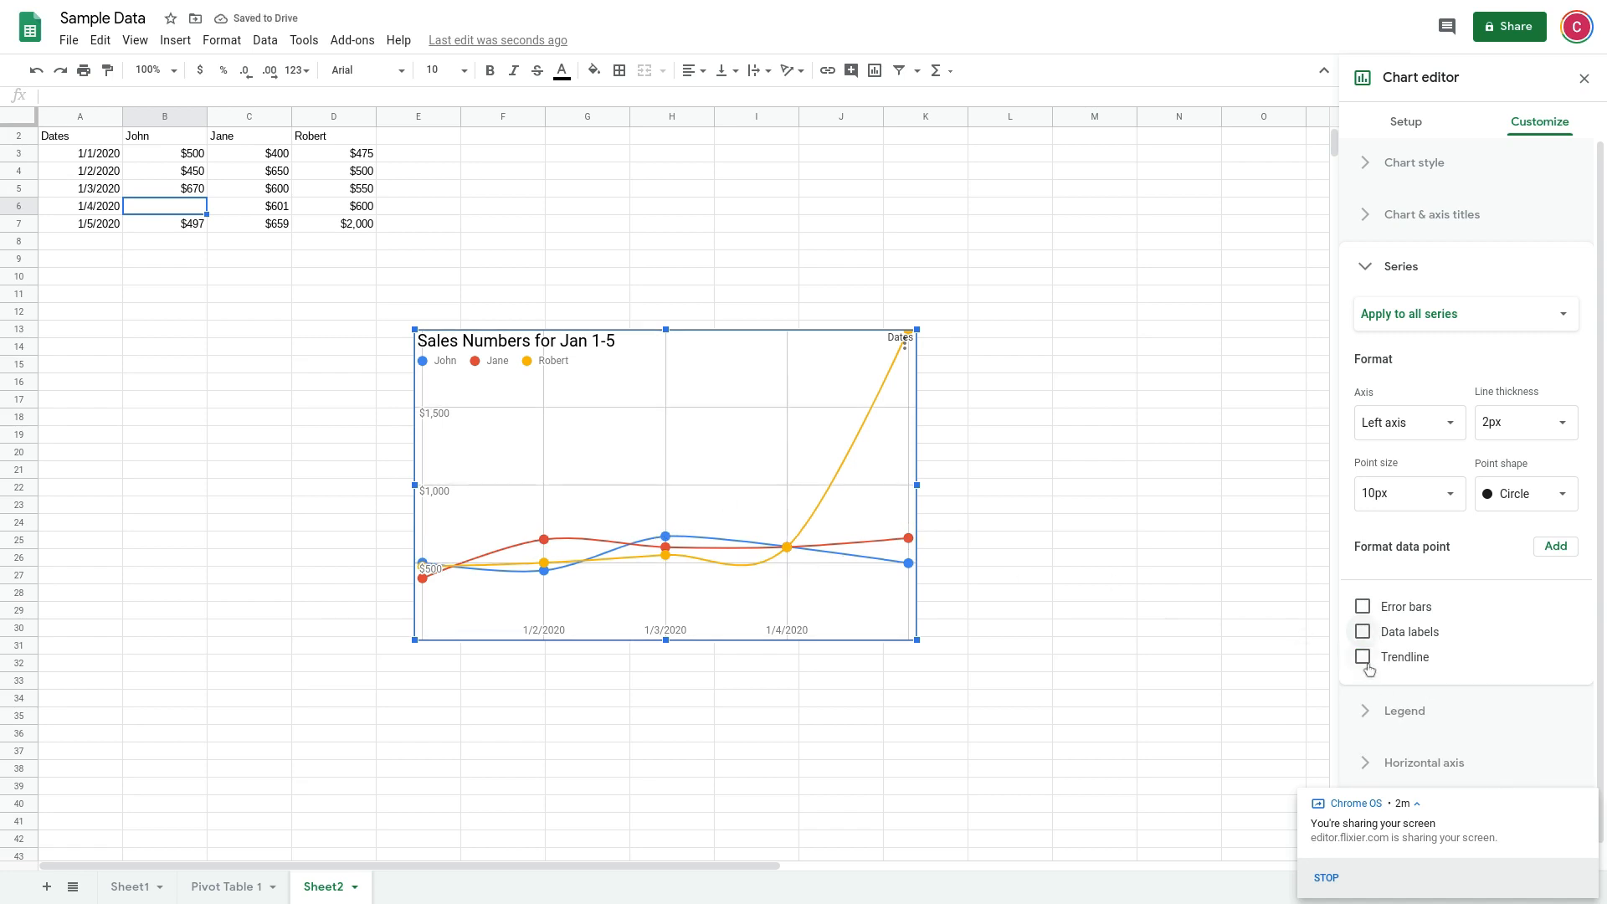
# Add a trendline to all series and keep its type as Linear
pyautogui.click(1364, 660)
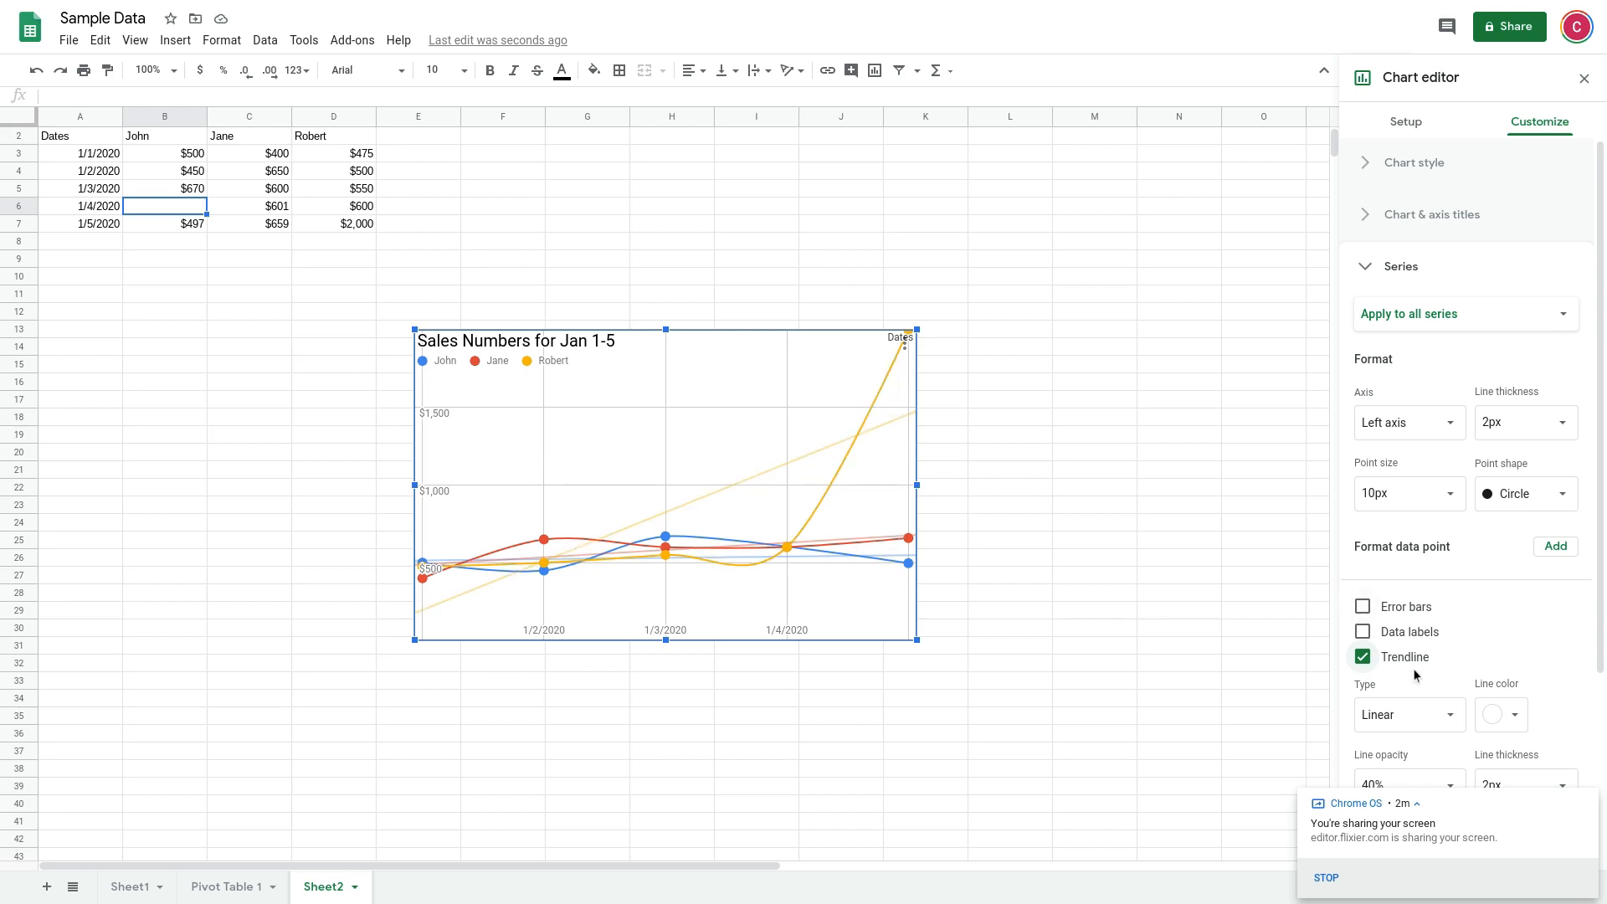
pyautogui.scroll(-3, 1482, 662)
pyautogui.click(1451, 552)
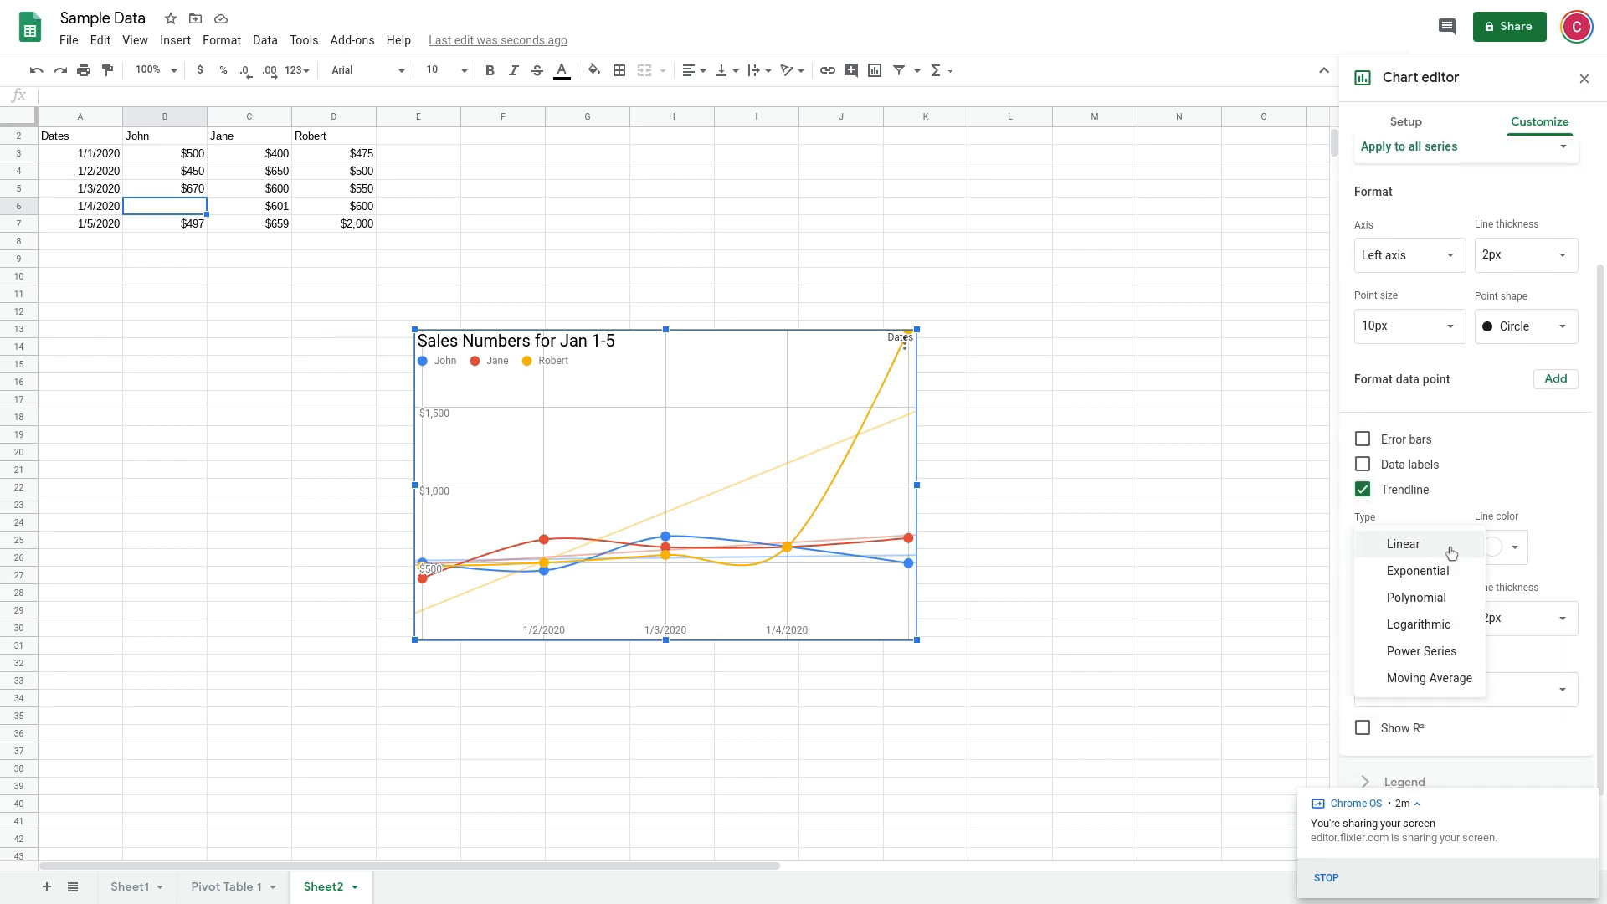
pyautogui.click(1451, 544)
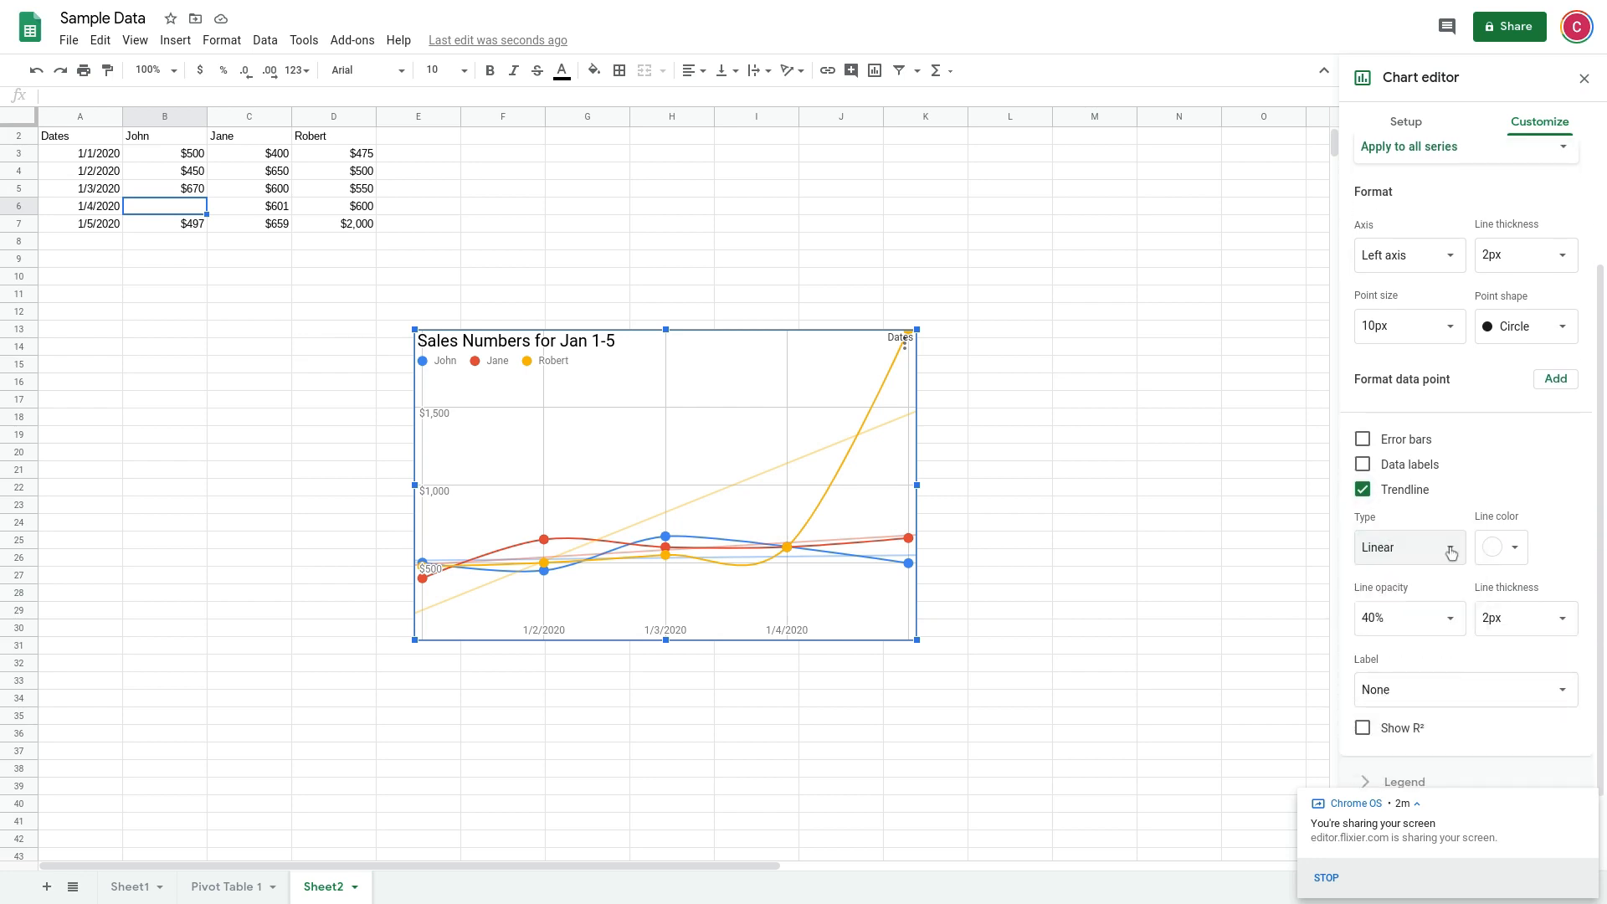
# Check the trendline's line color and opacity choices and remove the trendline from all series
pyautogui.click(1515, 549)
pyautogui.click(1515, 548)
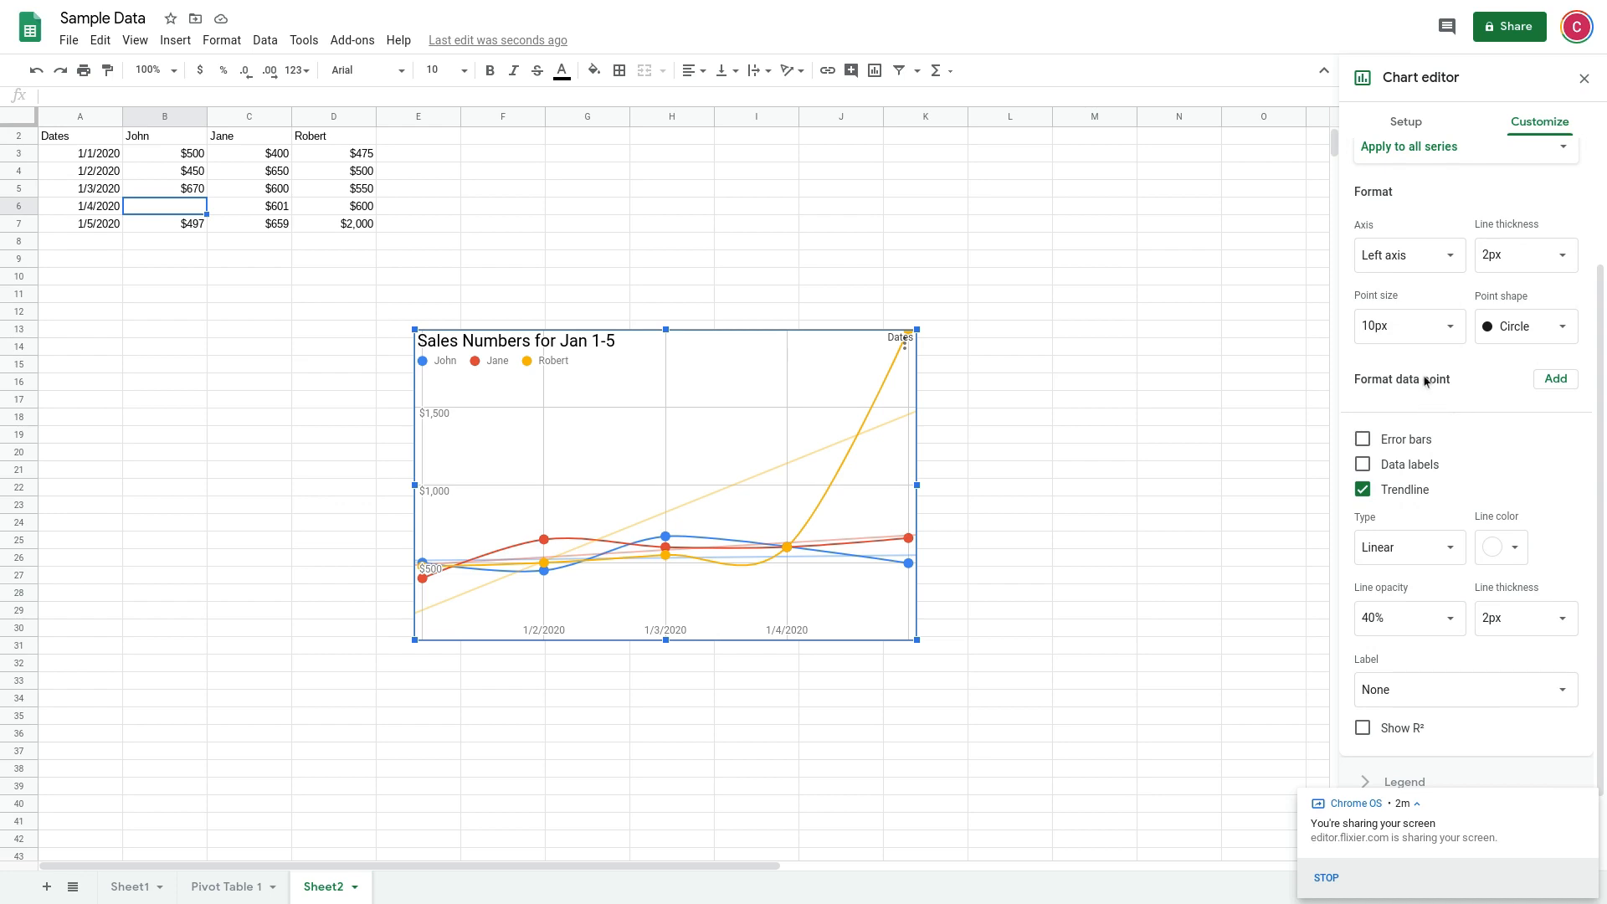
pyautogui.scroll(-2, 1464, 466)
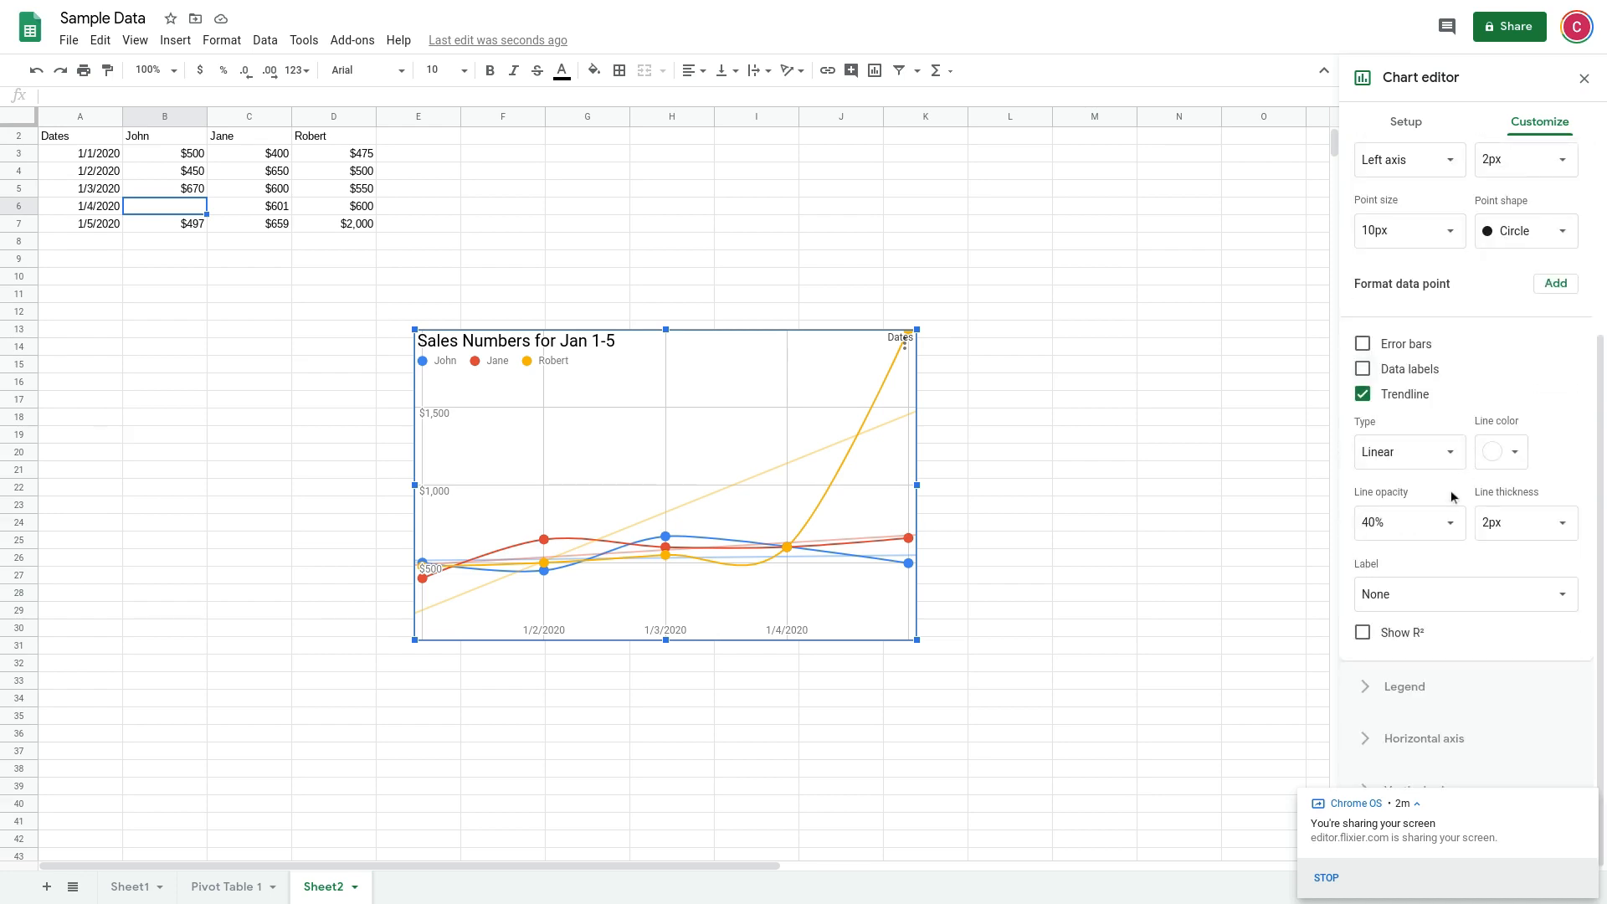
pyautogui.click(1453, 525)
pyautogui.click(1453, 526)
pyautogui.scroll(1, 1443, 459)
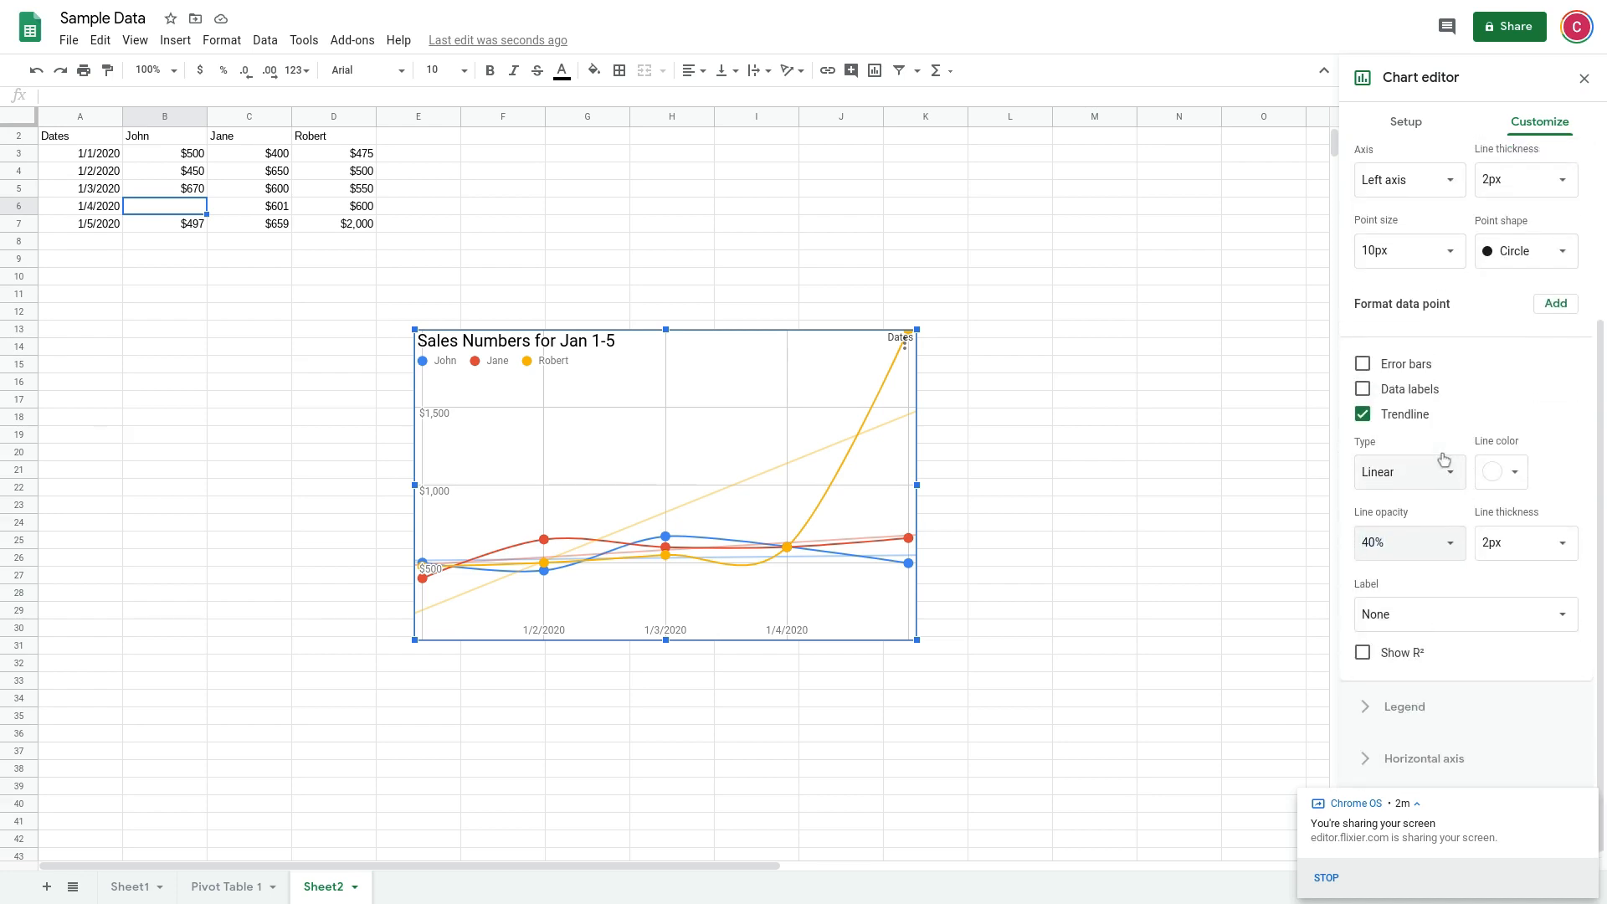
pyautogui.scroll(4, 1443, 461)
pyautogui.click(1387, 597)
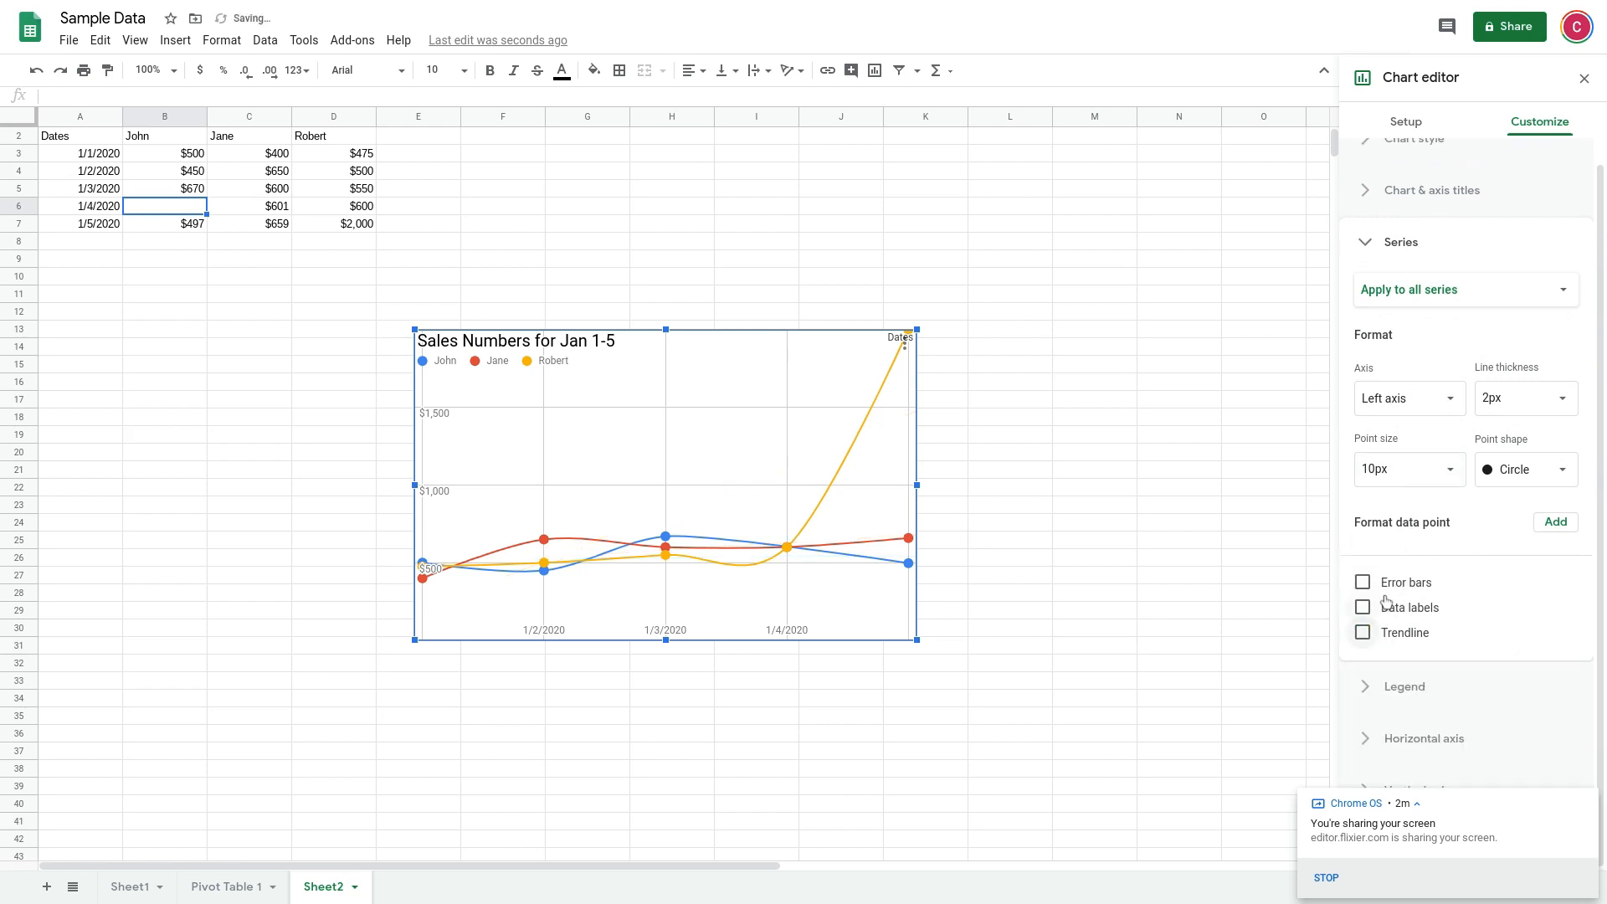
pyautogui.click(1393, 247)
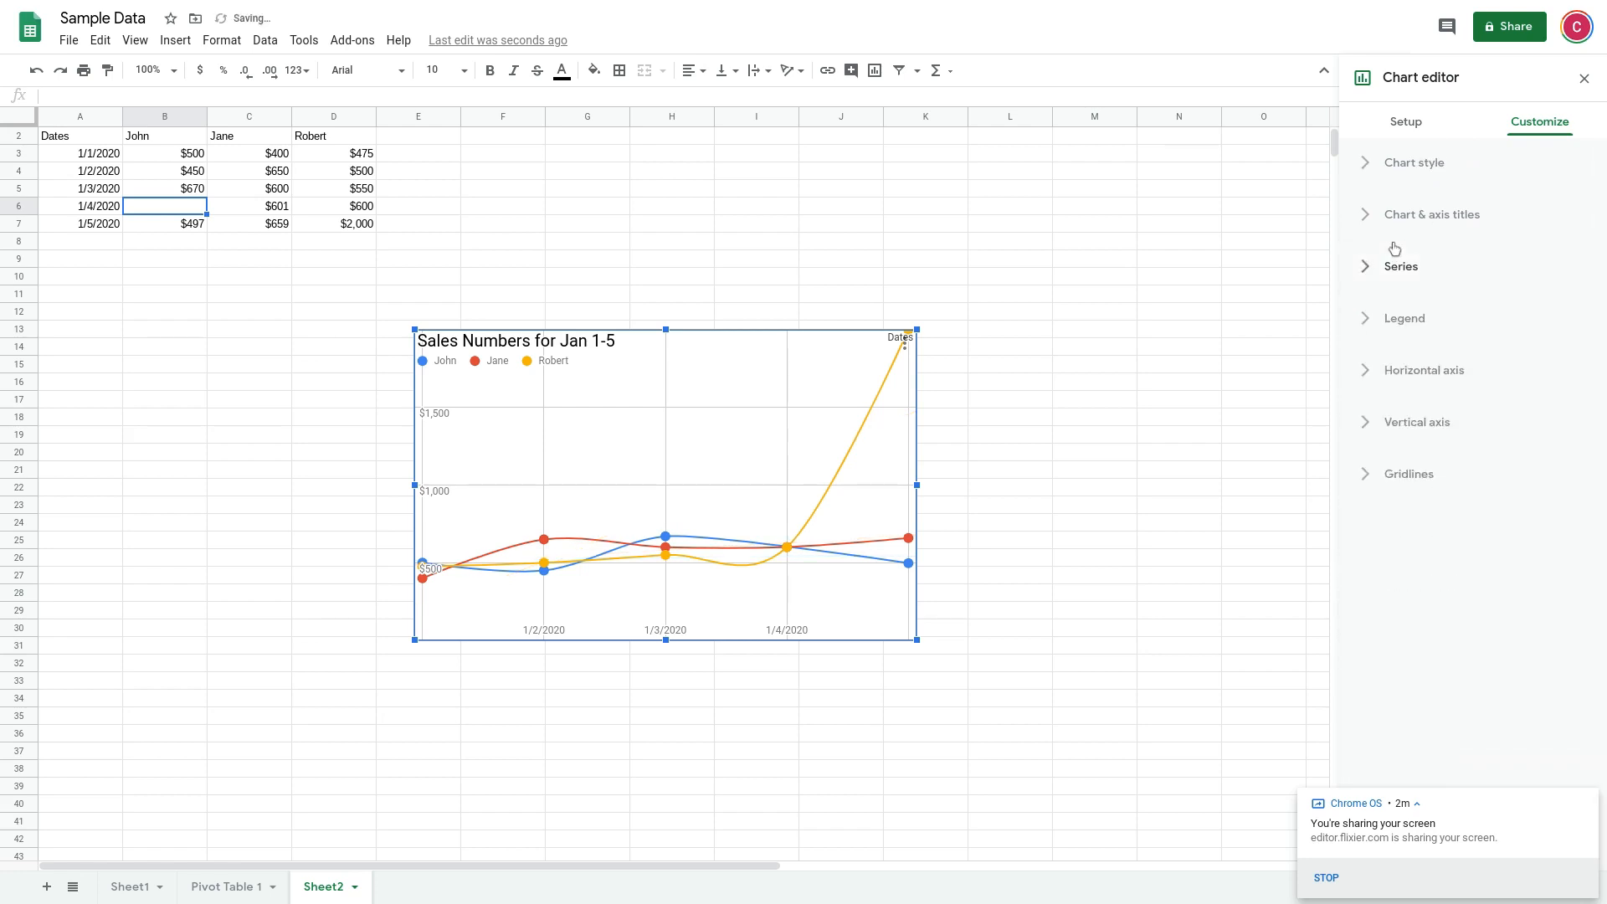
# Try the Inside position for the chart legend and return it to Auto
pyautogui.click(1400, 329)
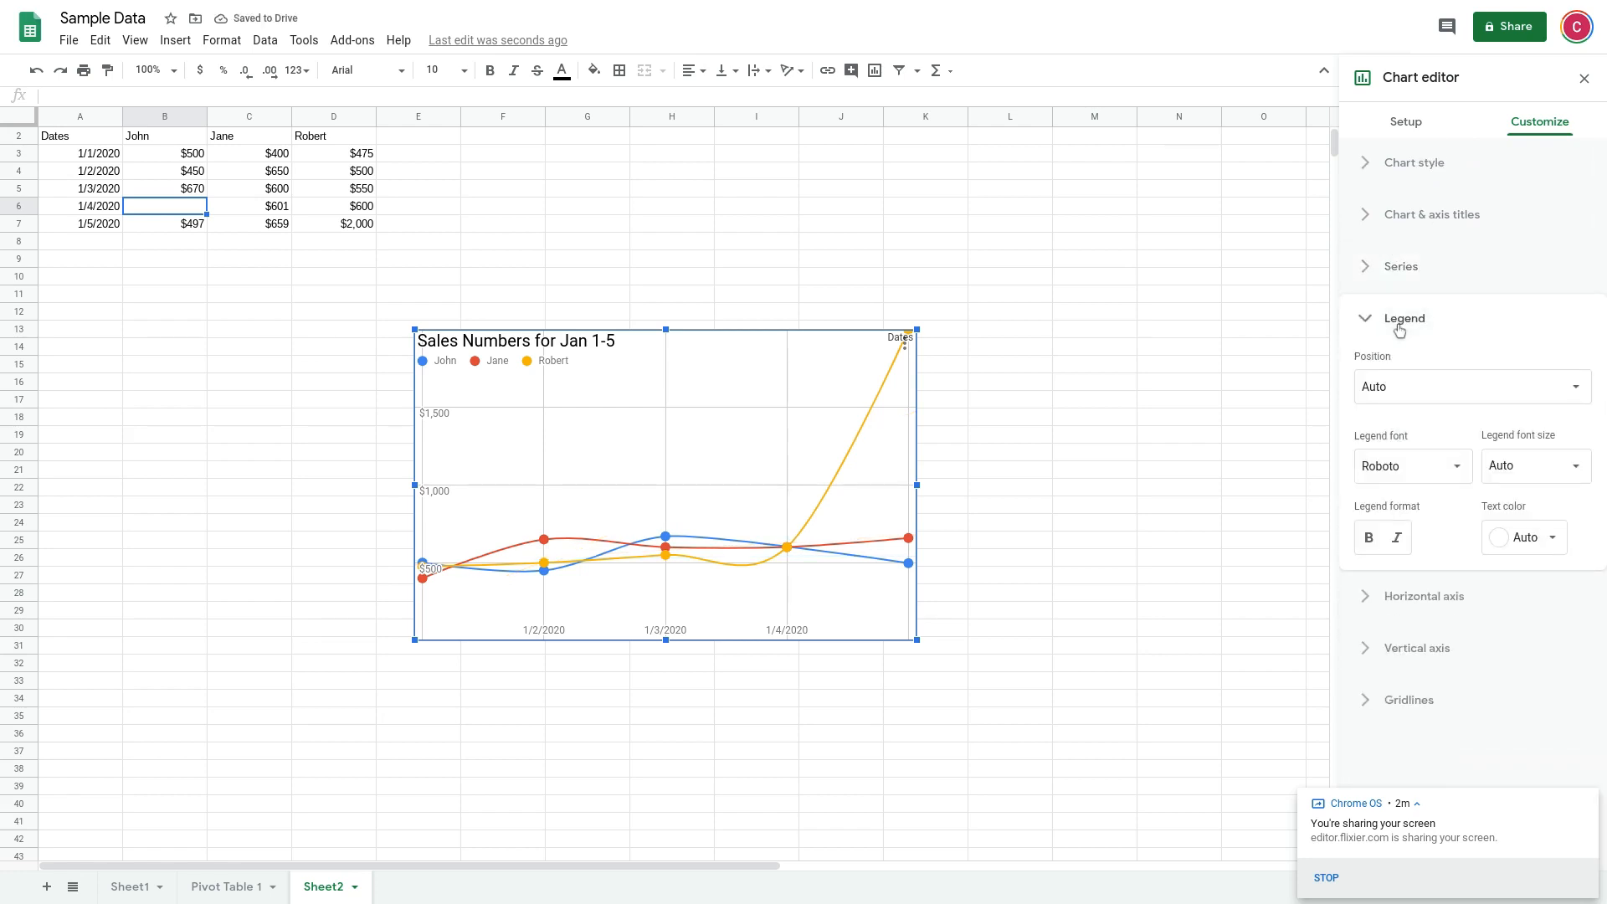
pyautogui.click(1434, 385)
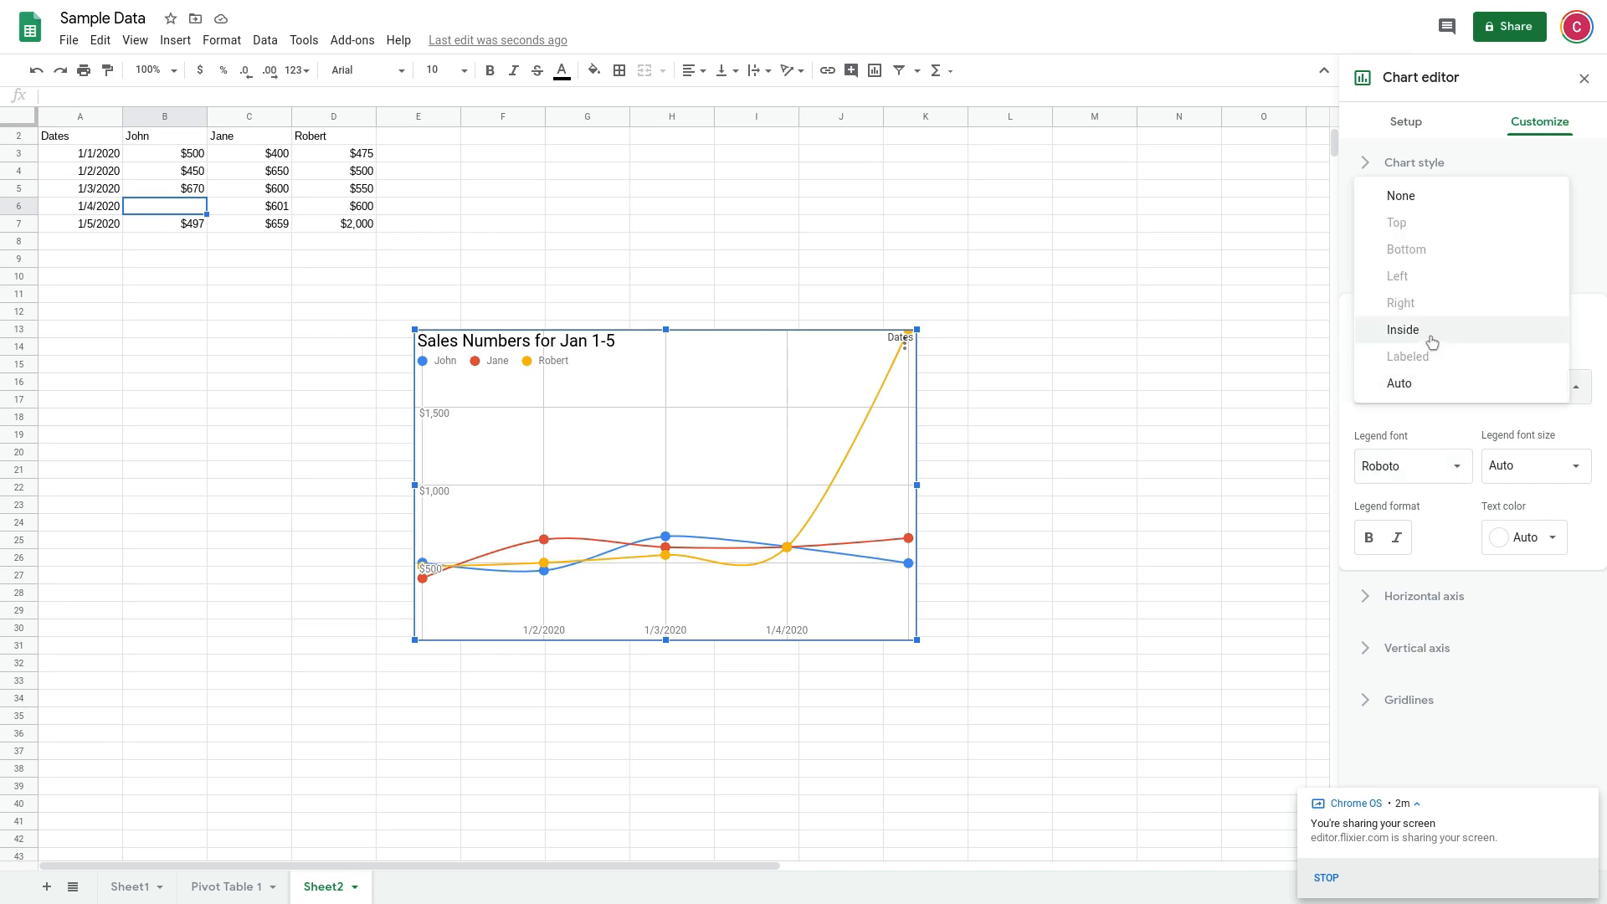
pyautogui.click(1432, 342)
pyautogui.click(1422, 392)
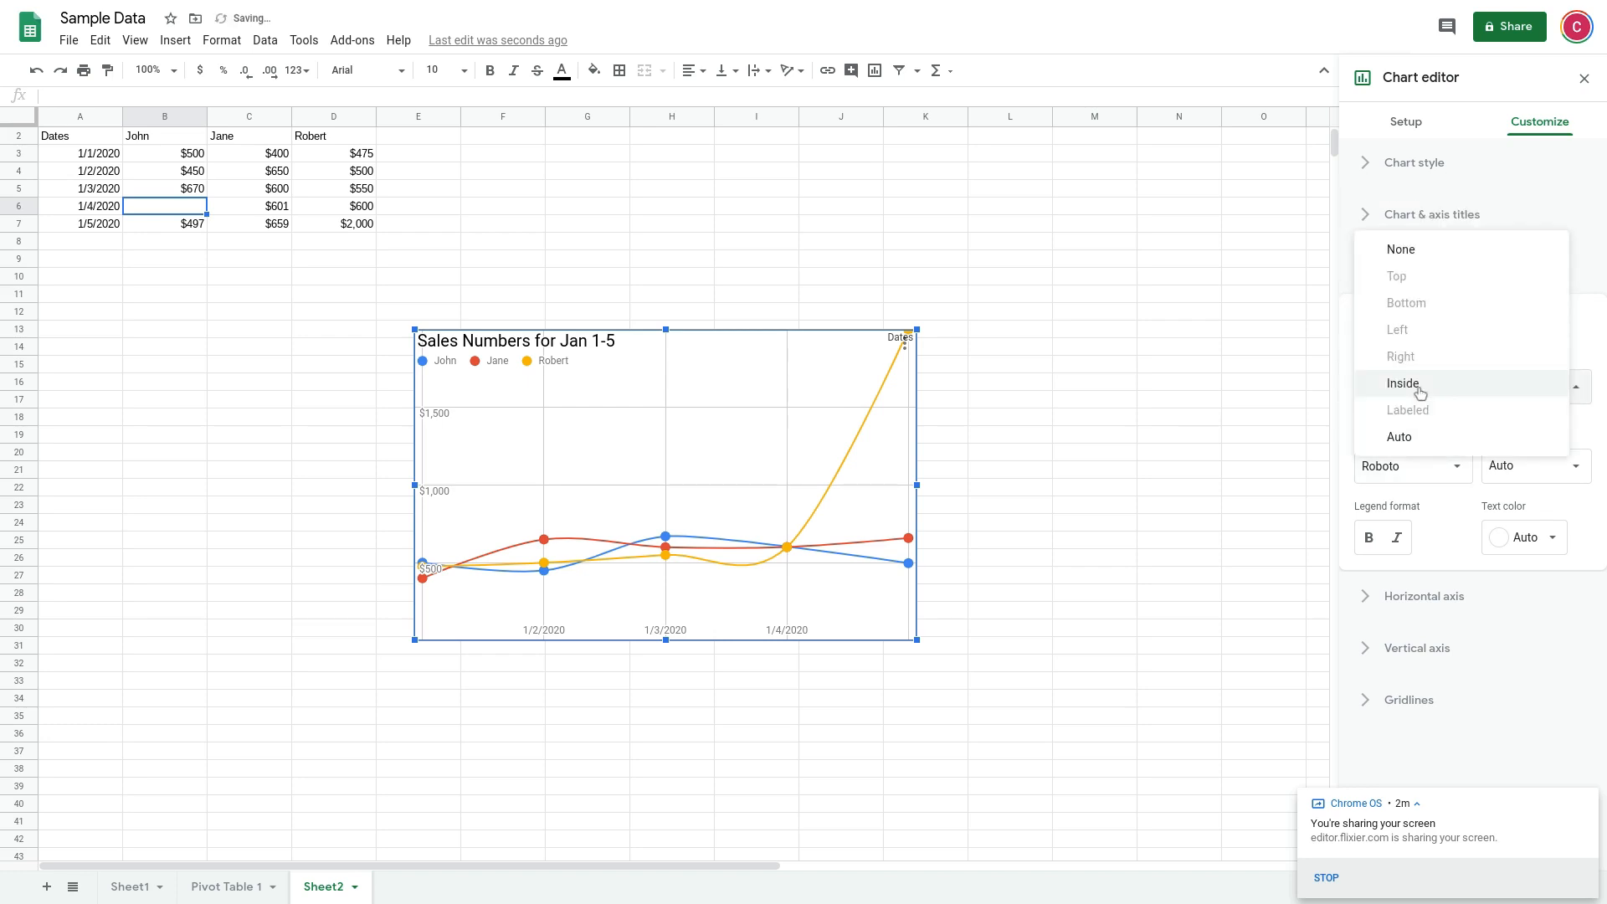
pyautogui.click(1415, 436)
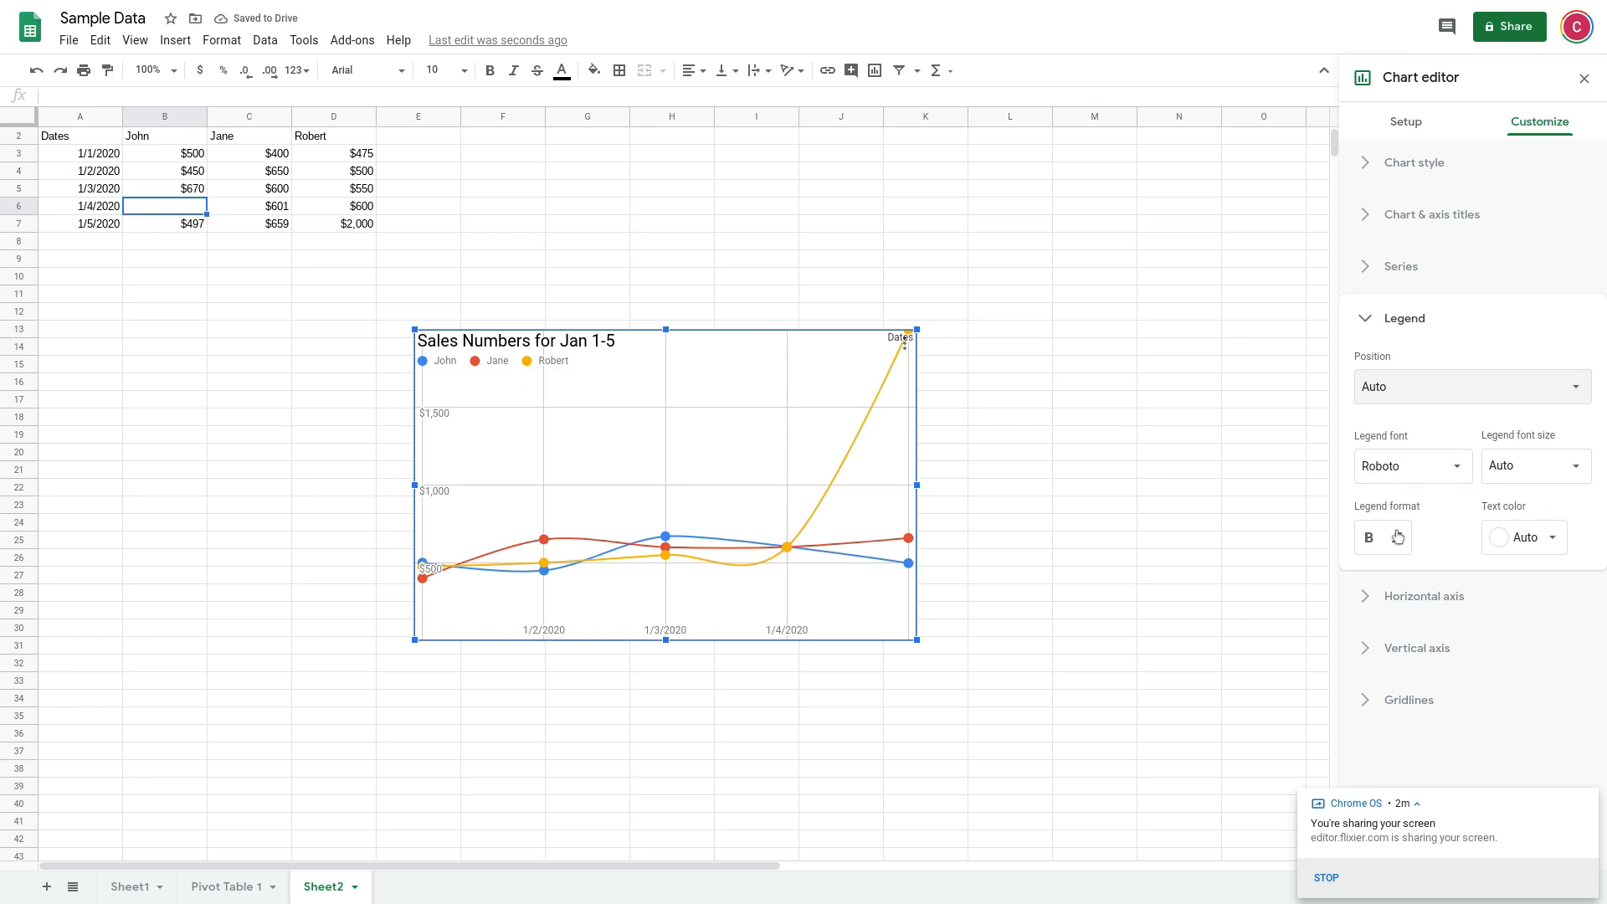
# Keep the legend font size at Auto and try bold legend text, turning it off again
pyautogui.click(1512, 470)
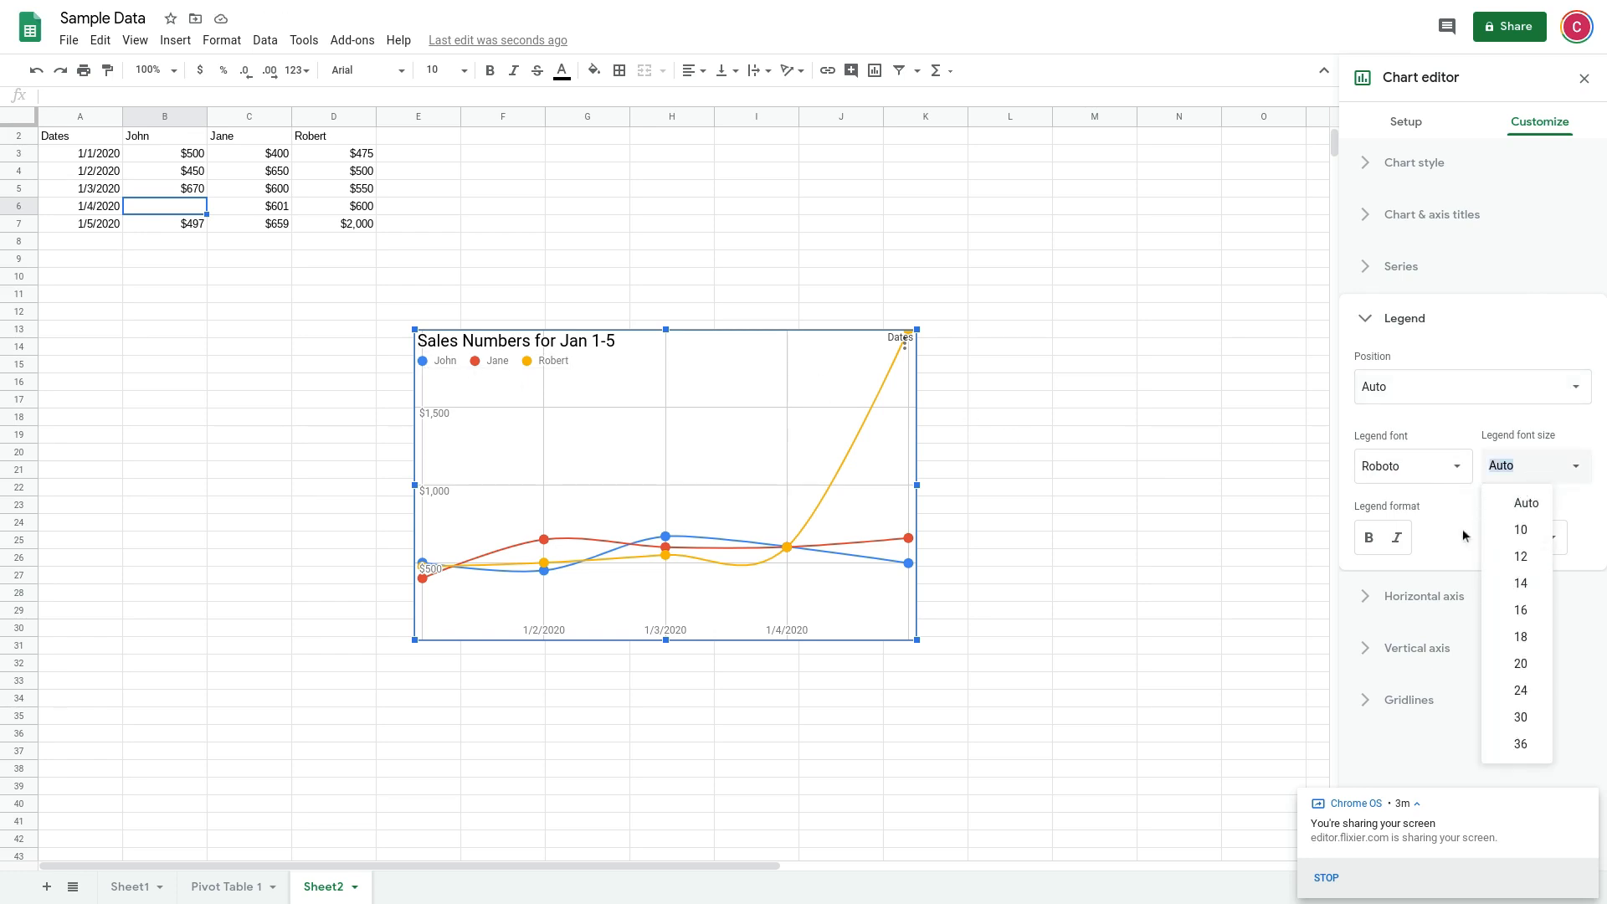
pyautogui.click(1523, 502)
pyautogui.click(1371, 540)
pyautogui.click(1373, 540)
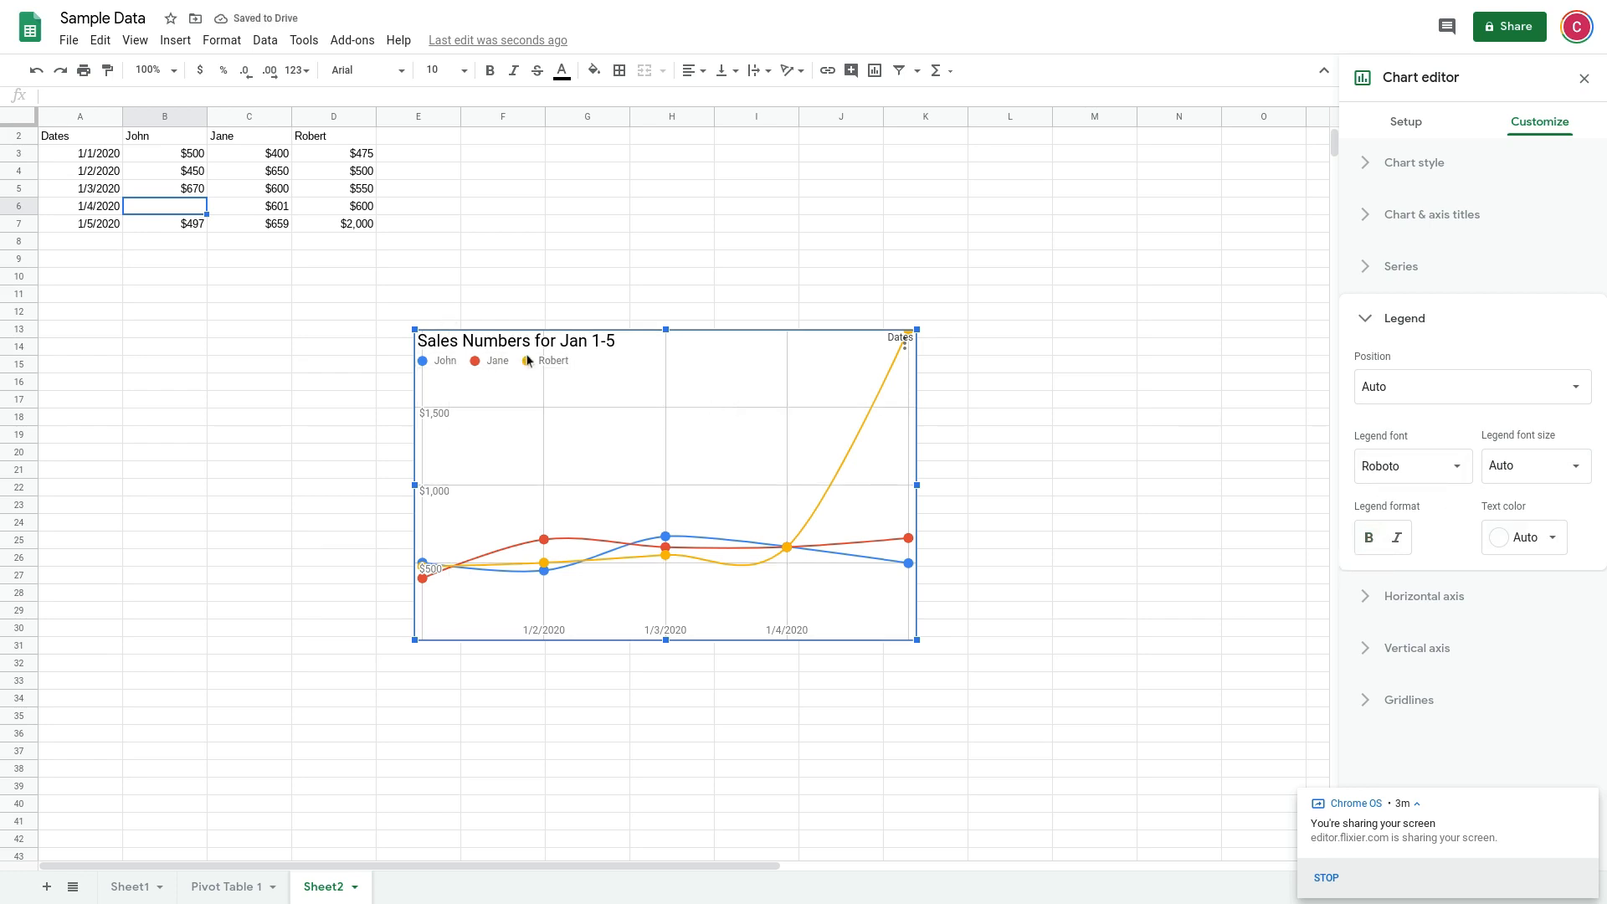
pyautogui.click(1404, 321)
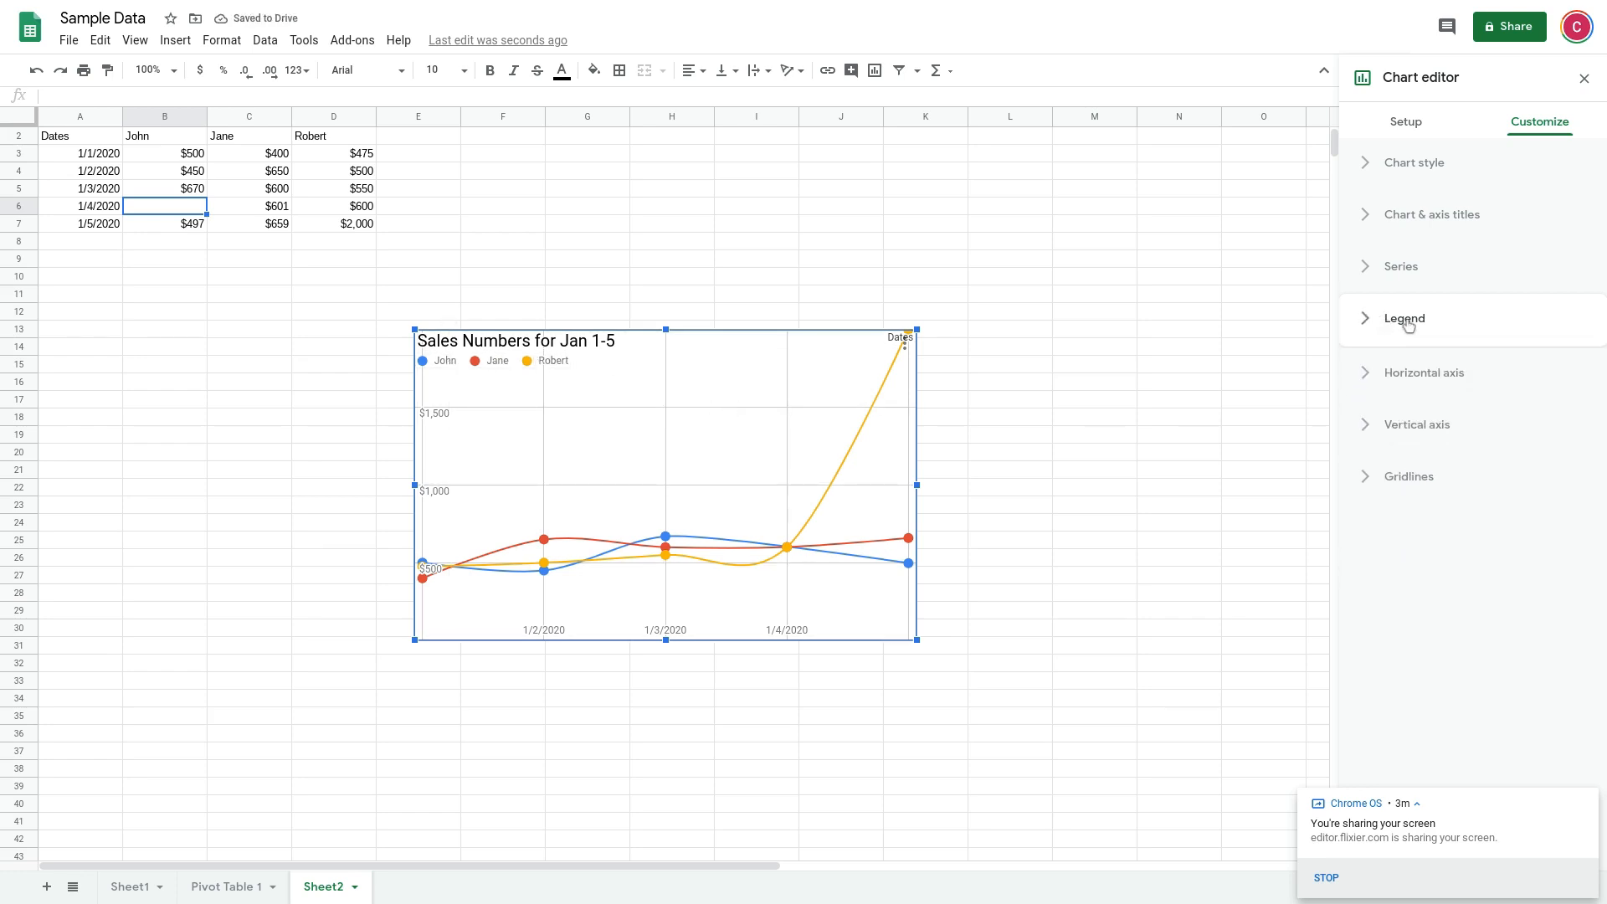
# Try reversing the horizontal axis order and switch it back to the original direction
pyautogui.click(1431, 373)
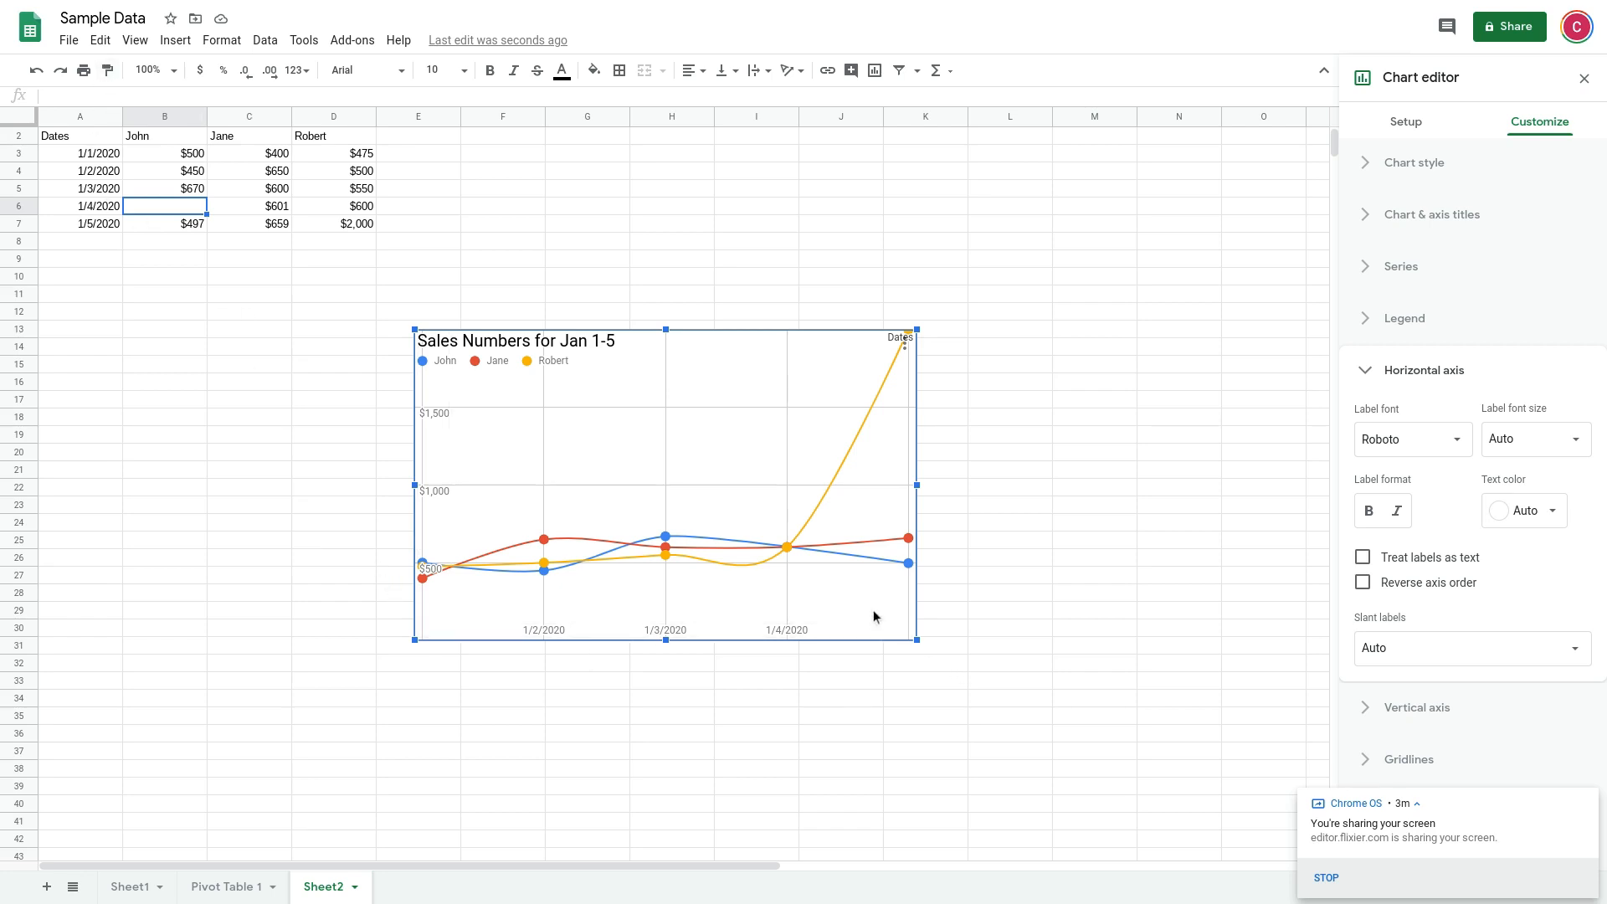
pyautogui.click(1364, 584)
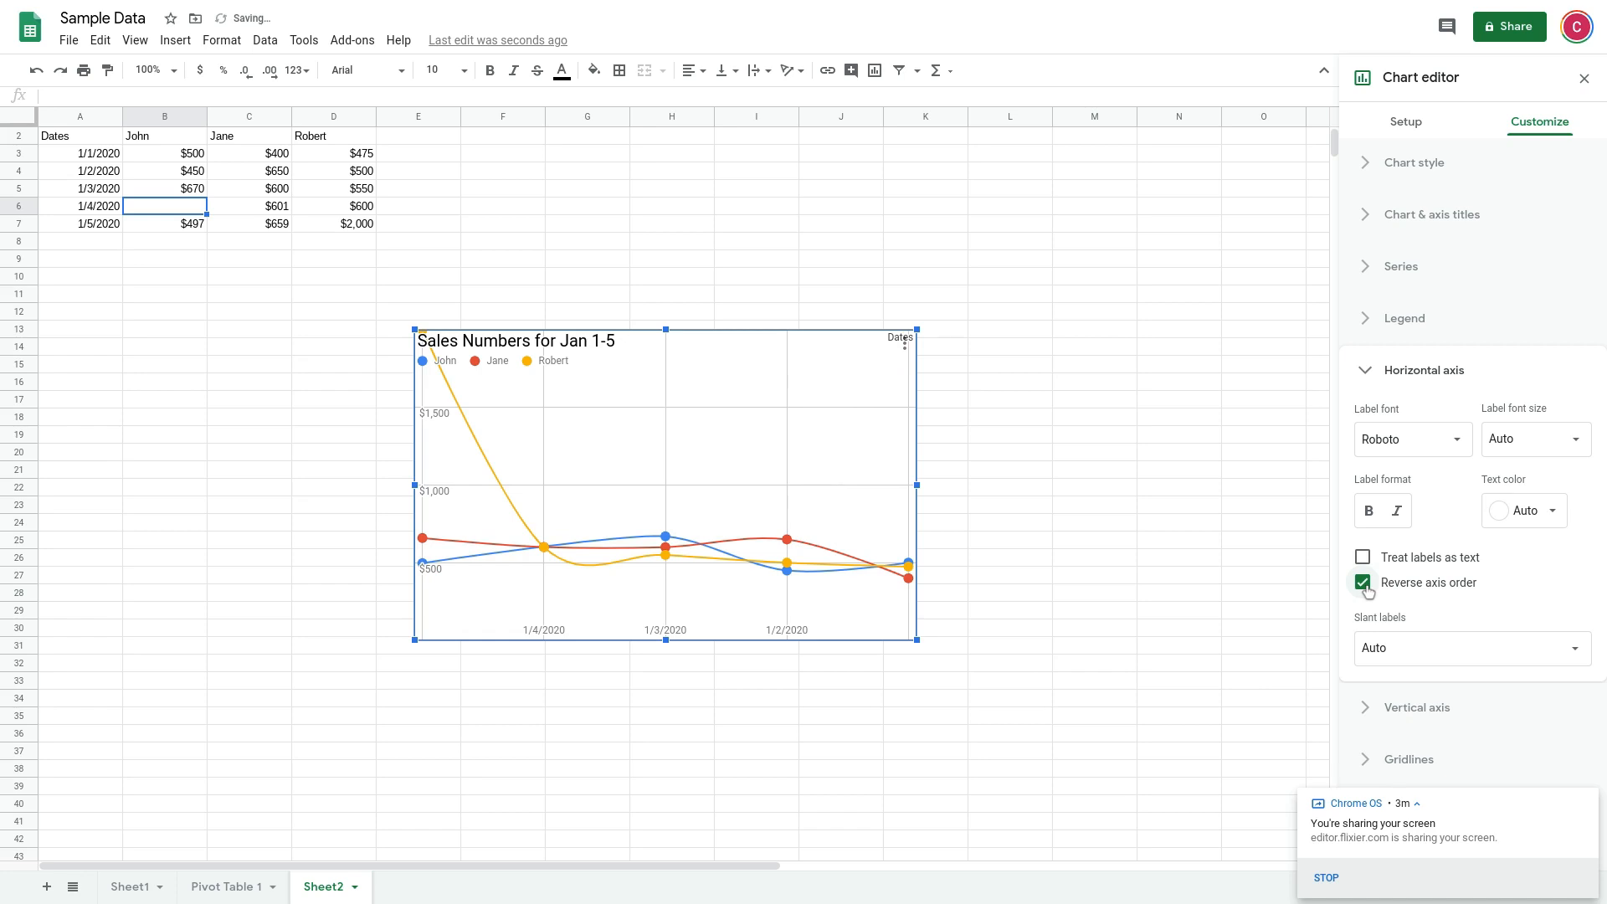
pyautogui.click(1363, 584)
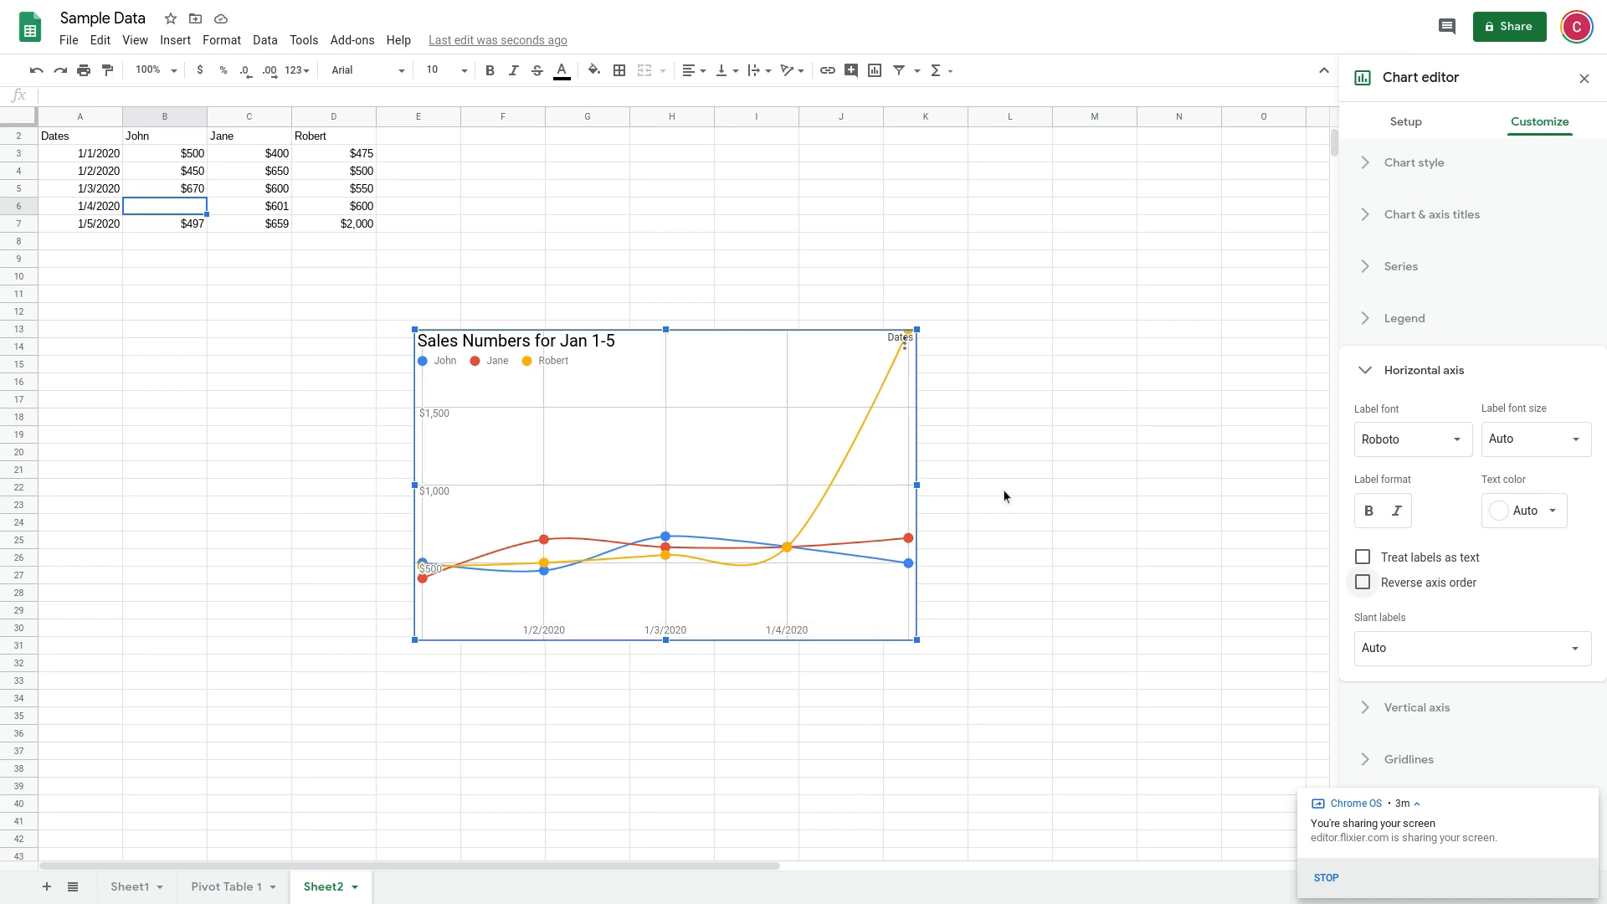
pyautogui.click(1417, 373)
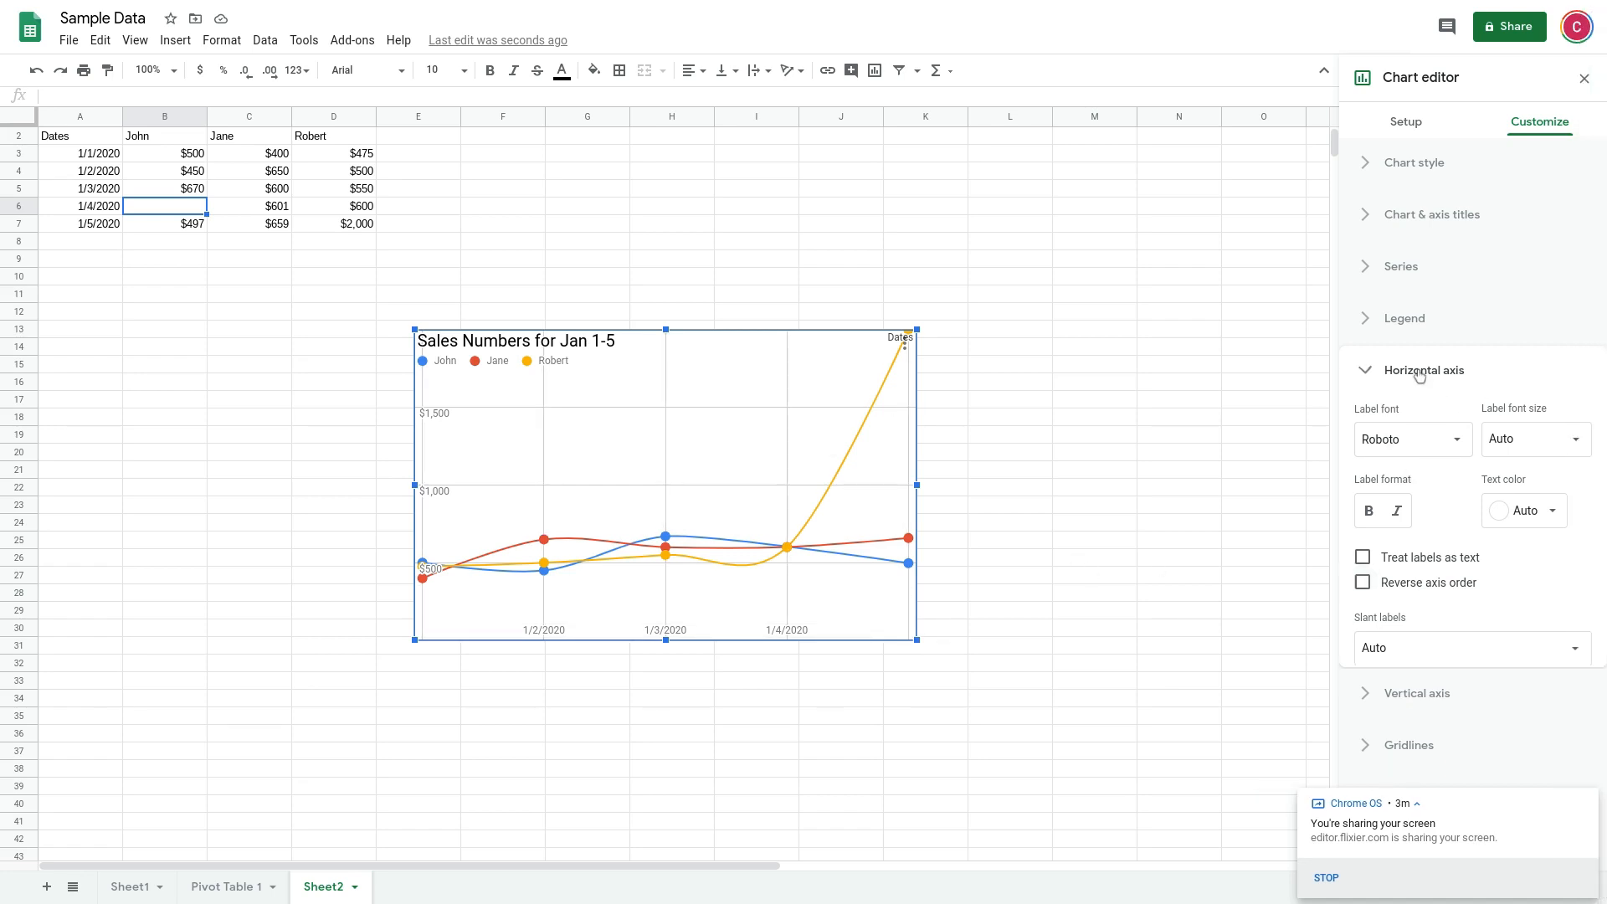
# Turn on the log scale for the chart's vertical axis
pyautogui.click(1396, 431)
pyautogui.scroll(-1, 1423, 457)
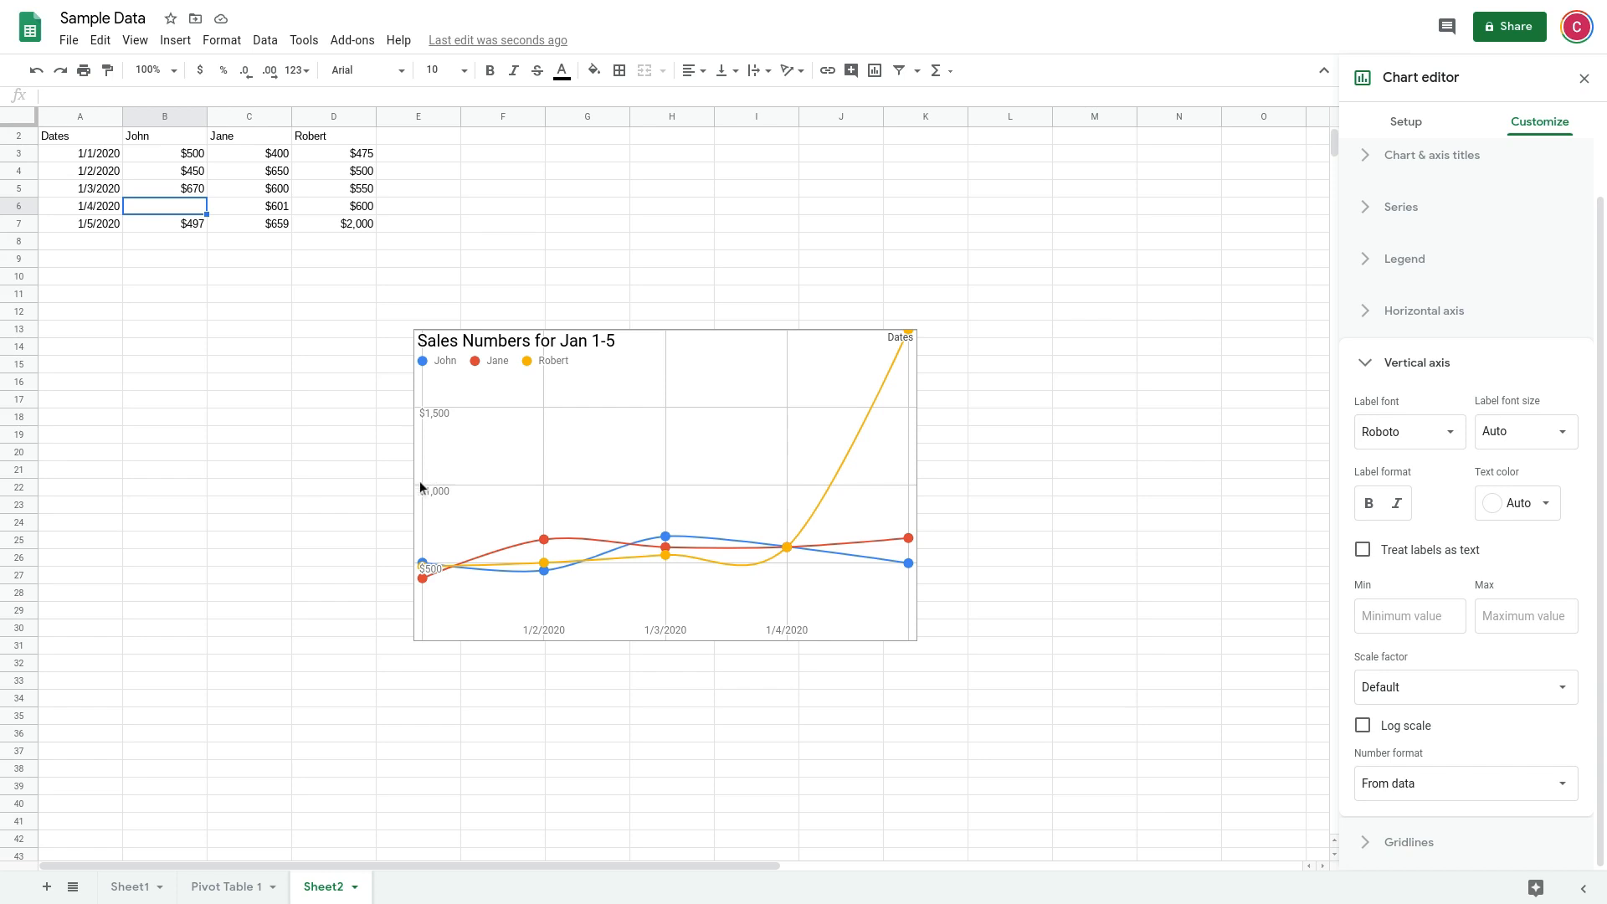
pyautogui.click(1363, 726)
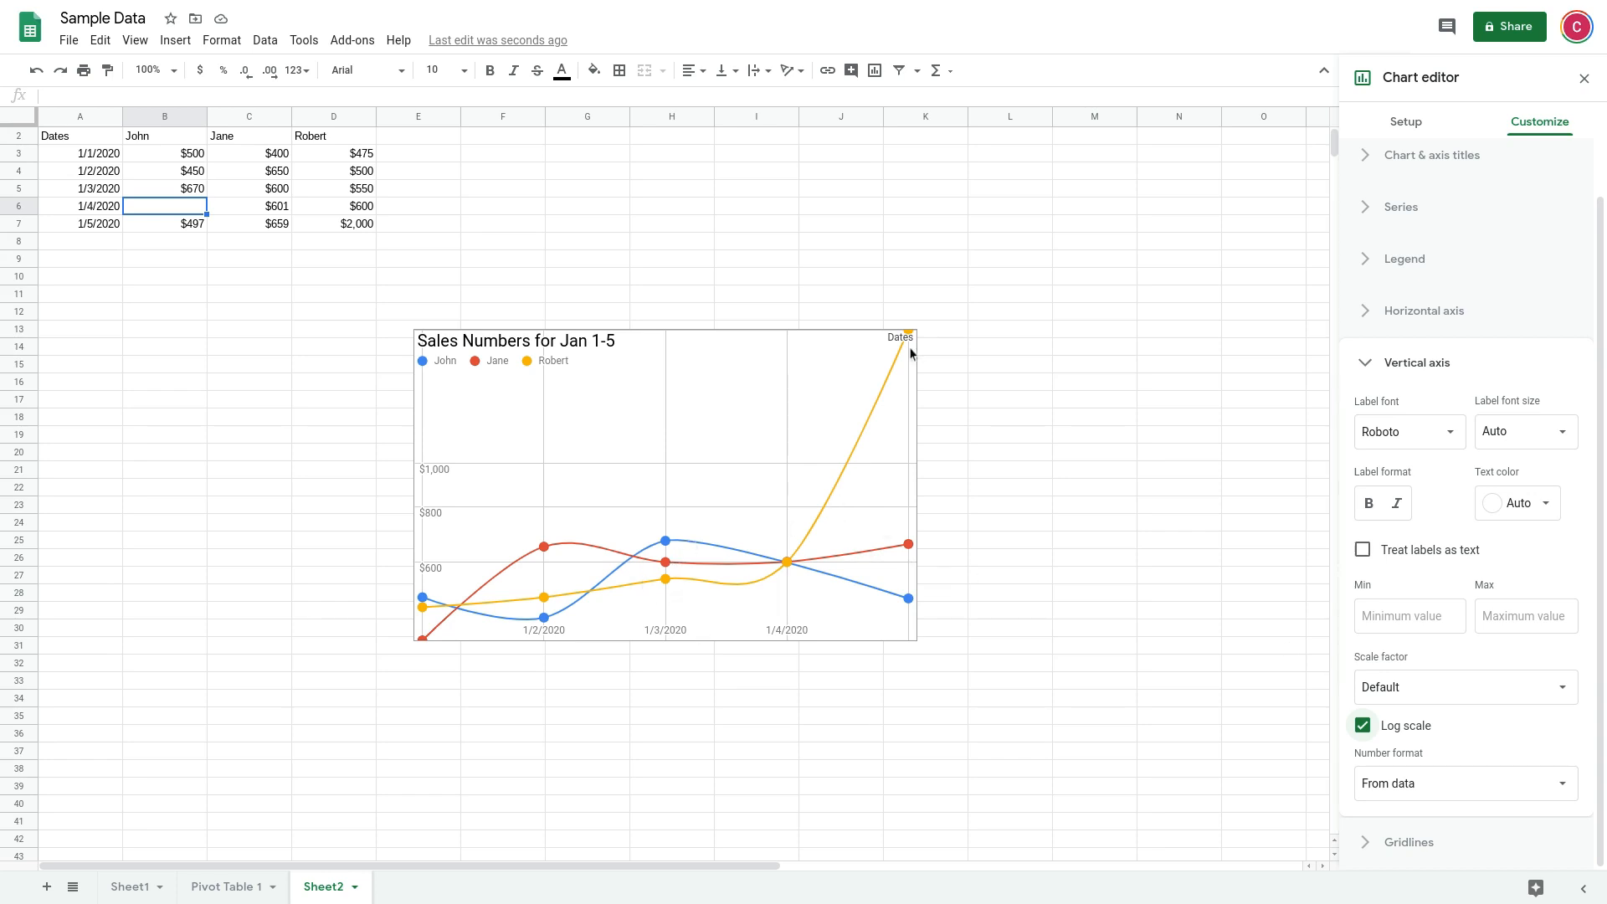
# Try a maximum value of 800 on the vertical axis and clear it again
pyautogui.click(1508, 622)
pyautogui.write('800')
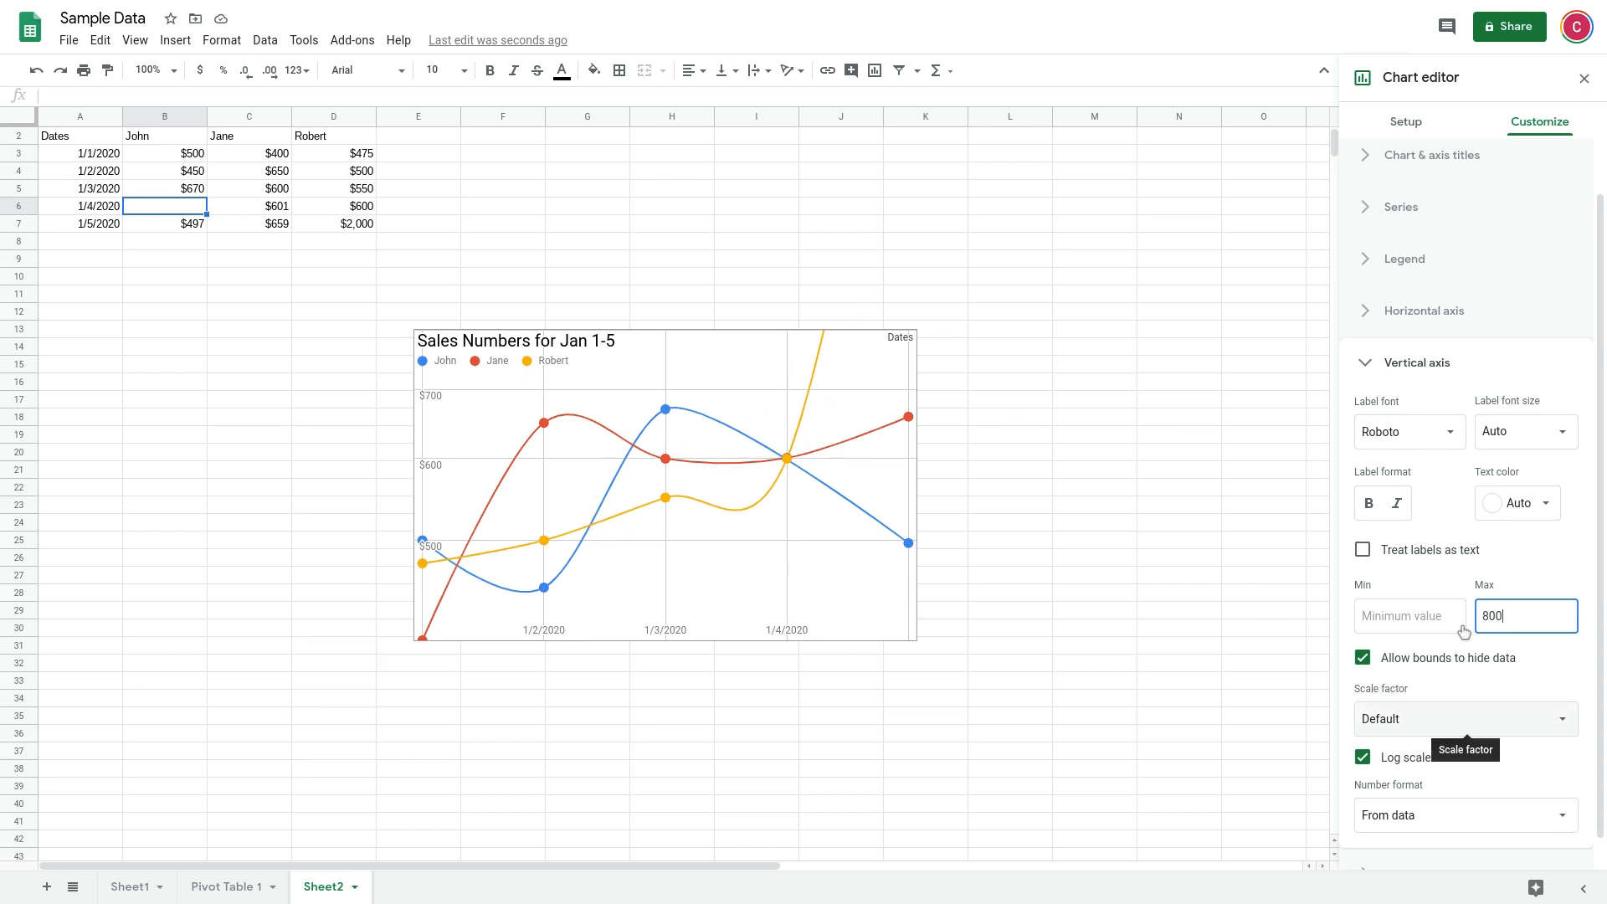
pyautogui.moveTo(1510, 617); pyautogui.dragTo(1474, 617)
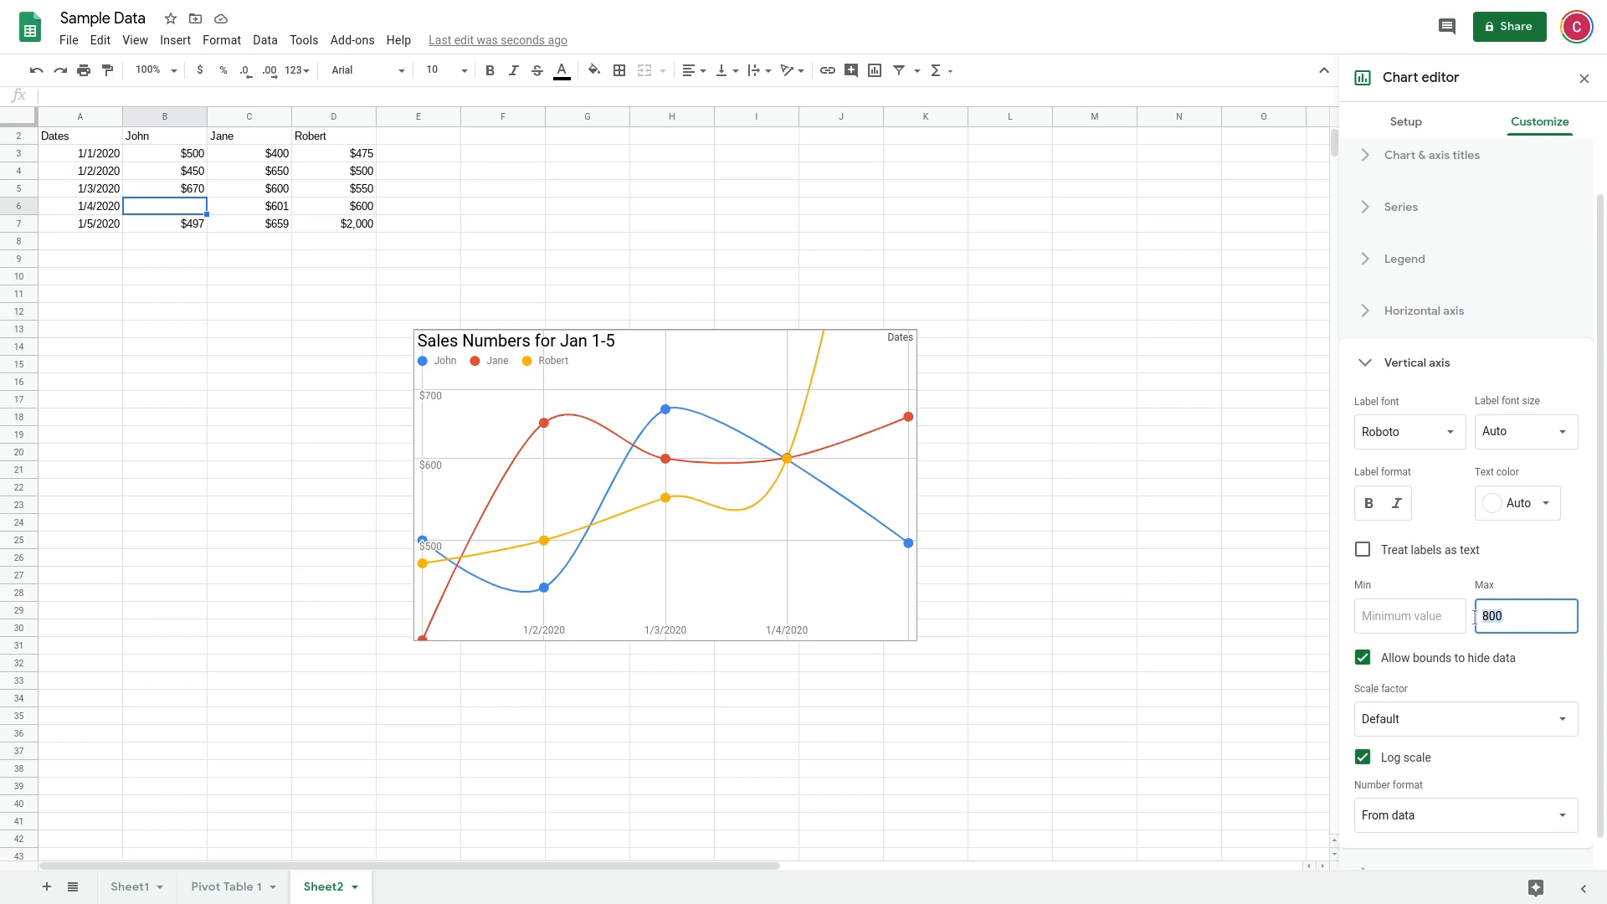
pyautogui.press('BackSpace')
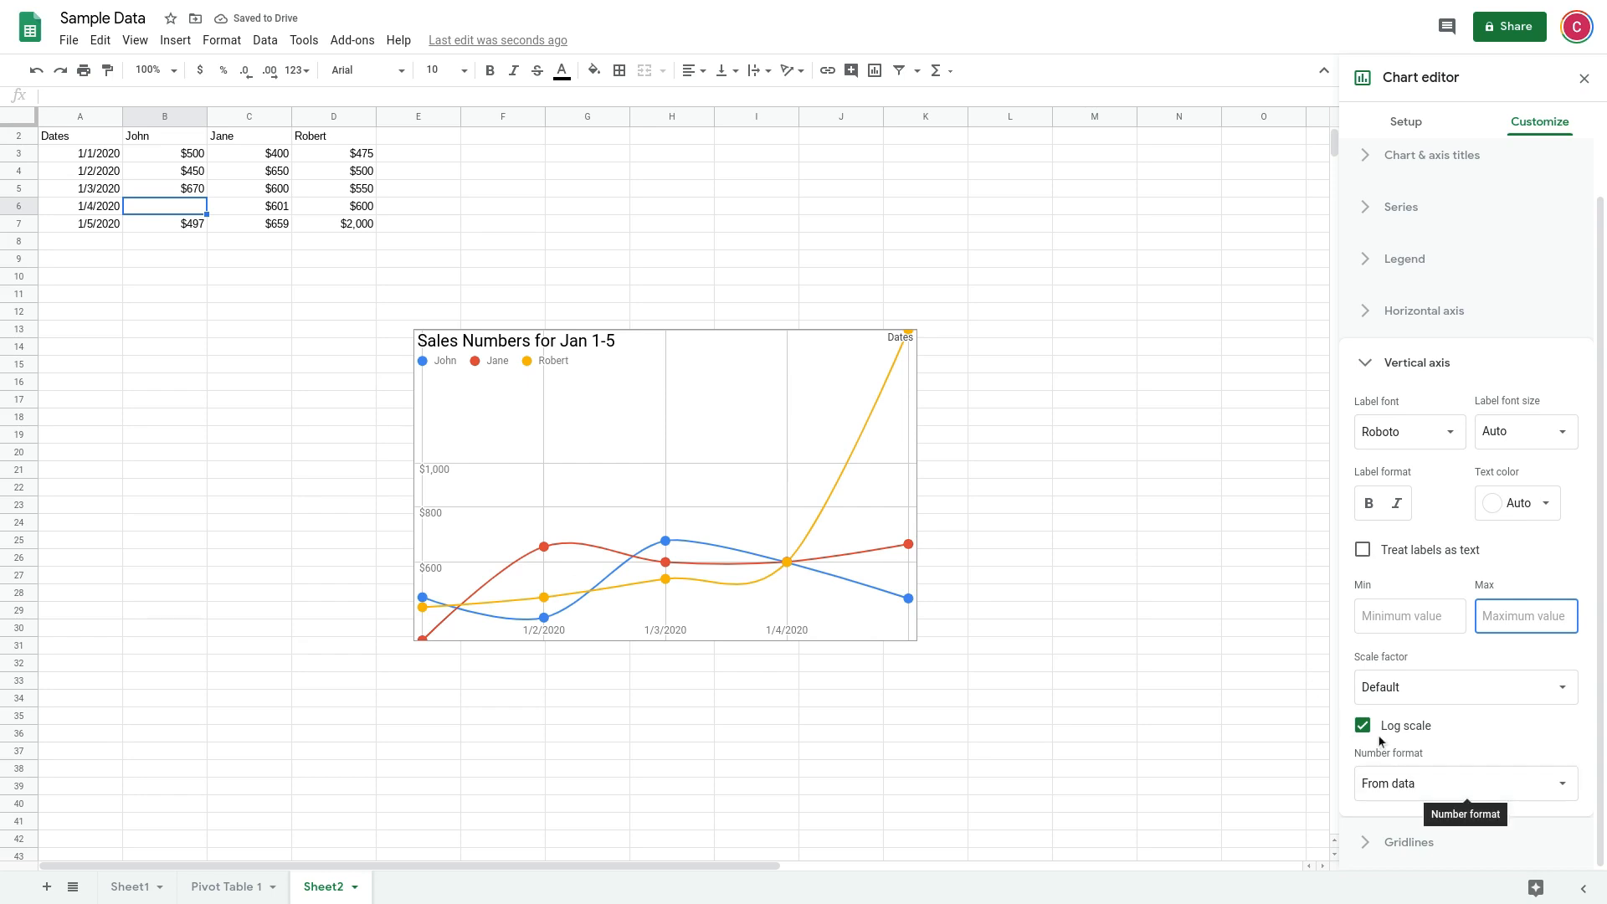
pyautogui.click(1415, 157)
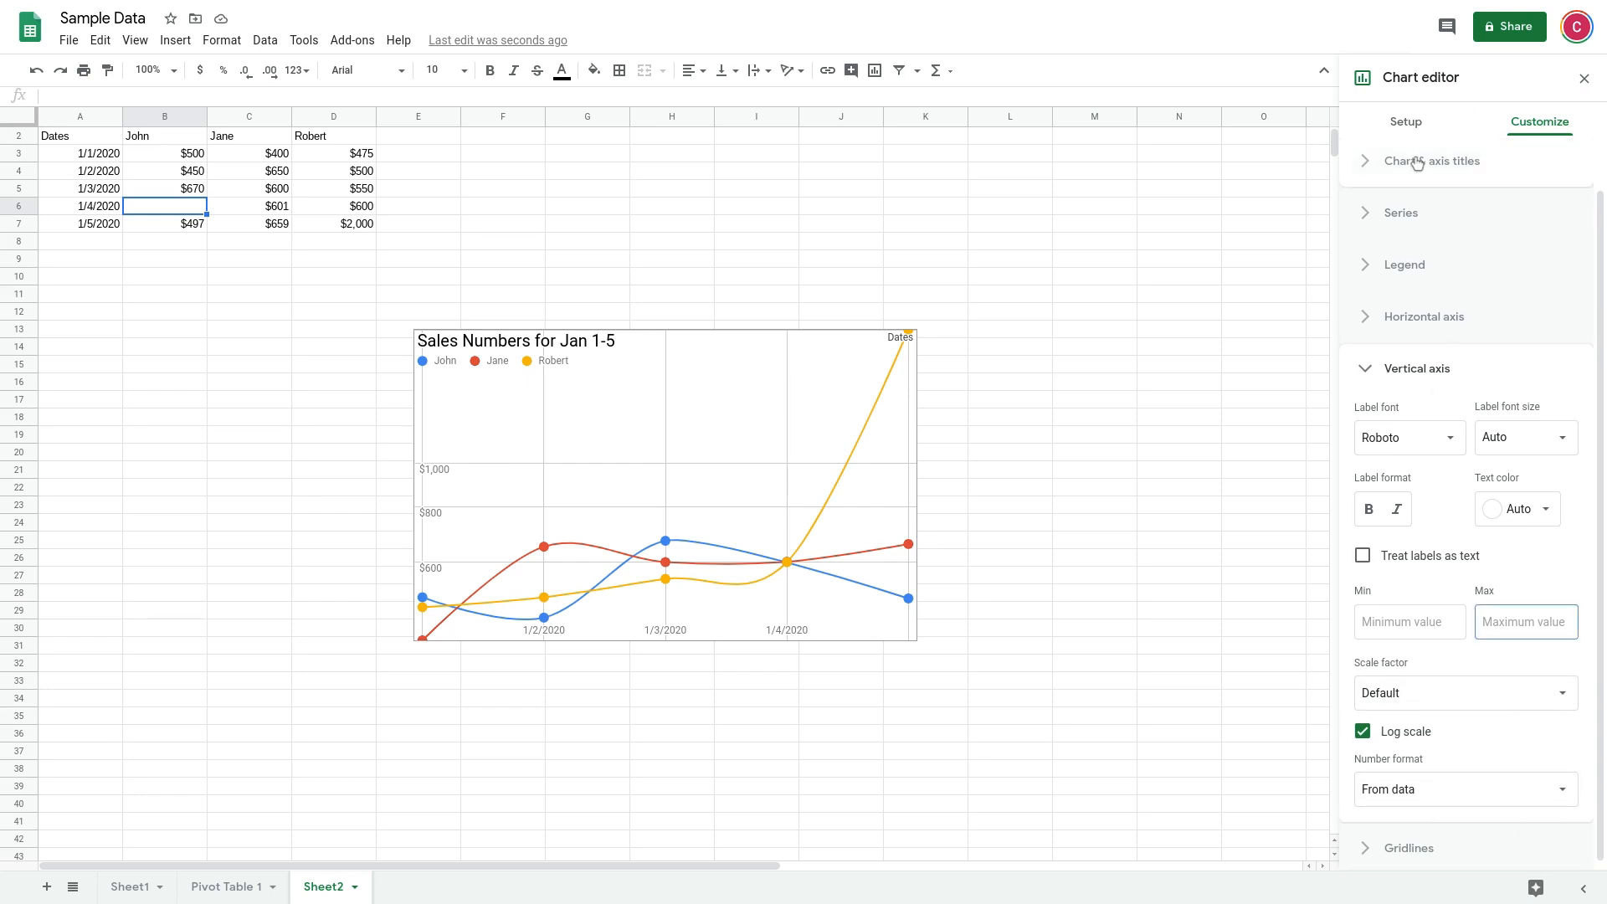
pyautogui.click(1415, 163)
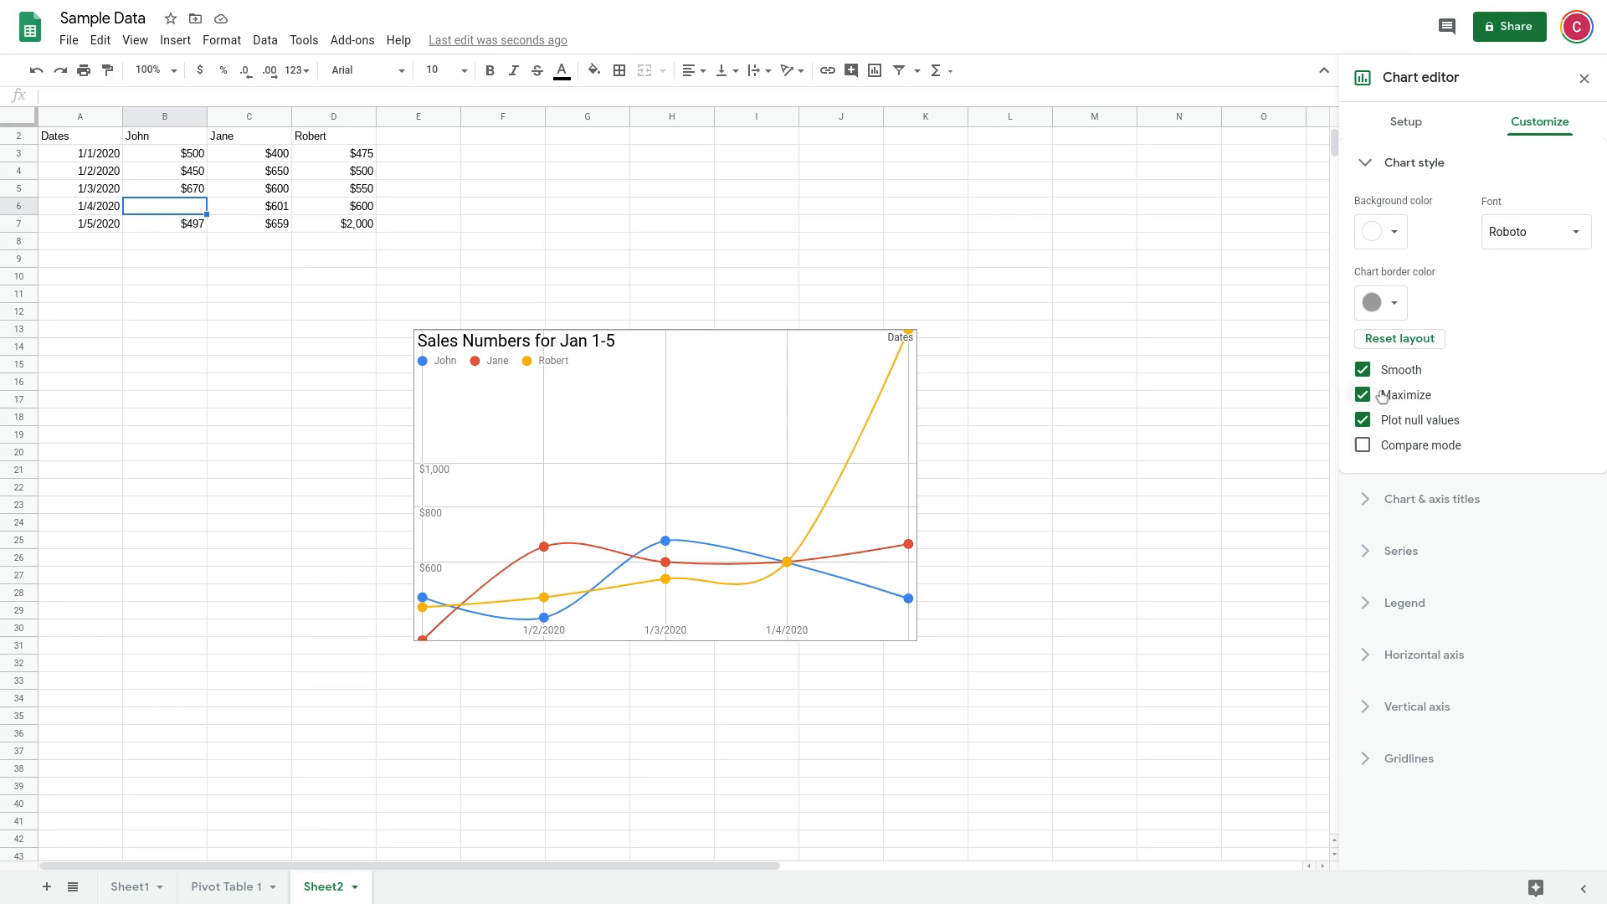
pyautogui.click(1435, 177)
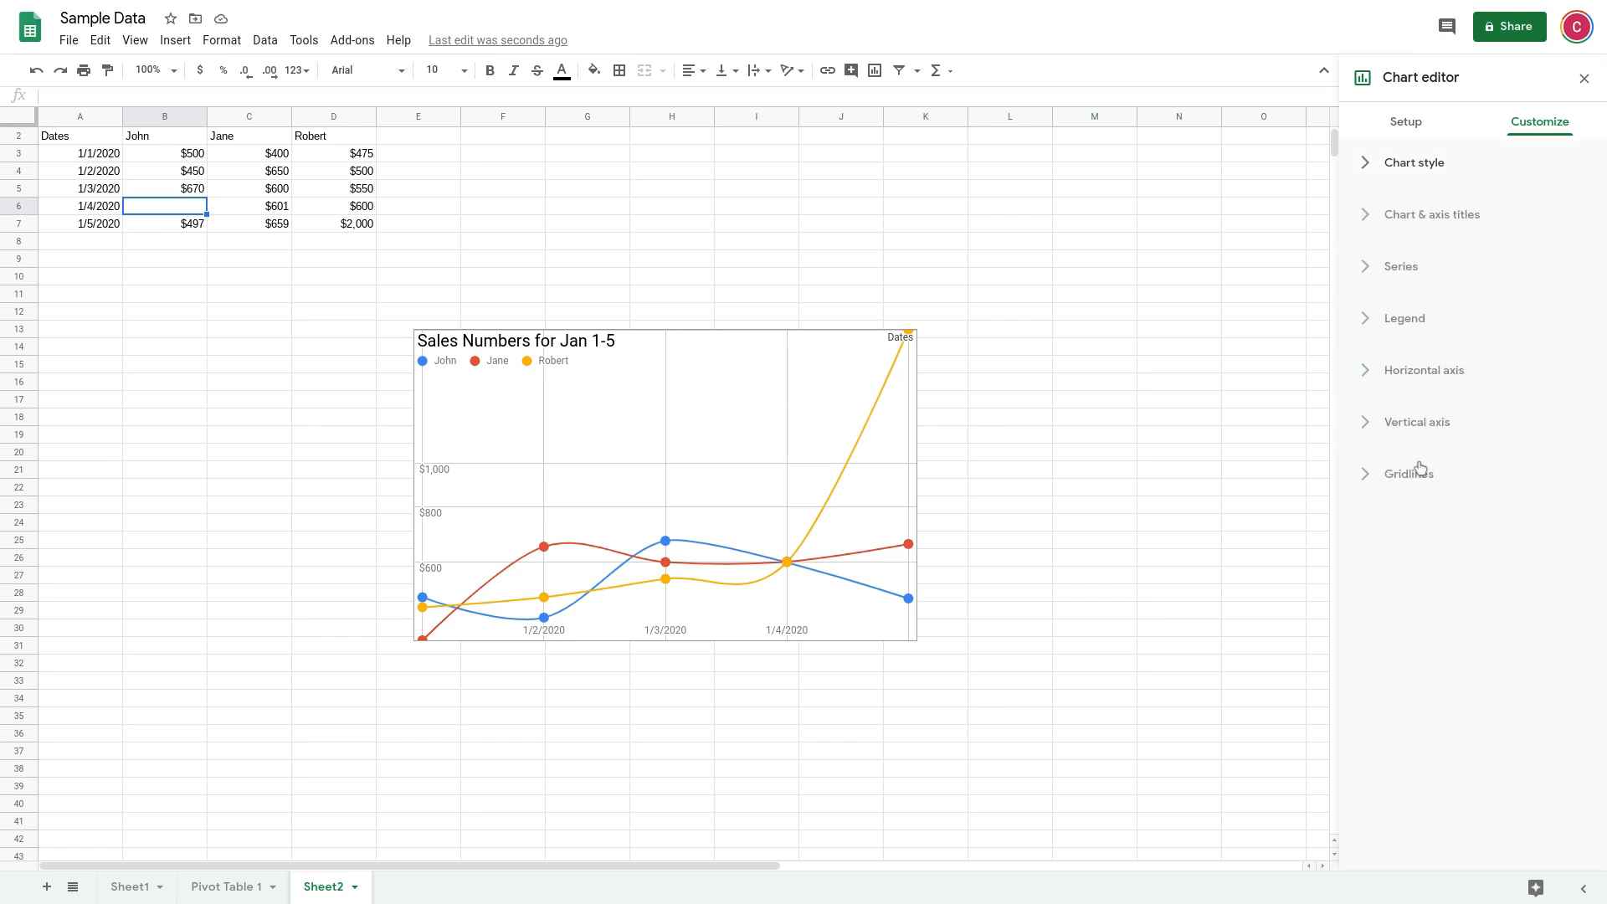
# Check the vertical axis number formats and try a scale factor of 100, restoring it to Default
pyautogui.click(1408, 432)
pyautogui.scroll(-1, 1424, 719)
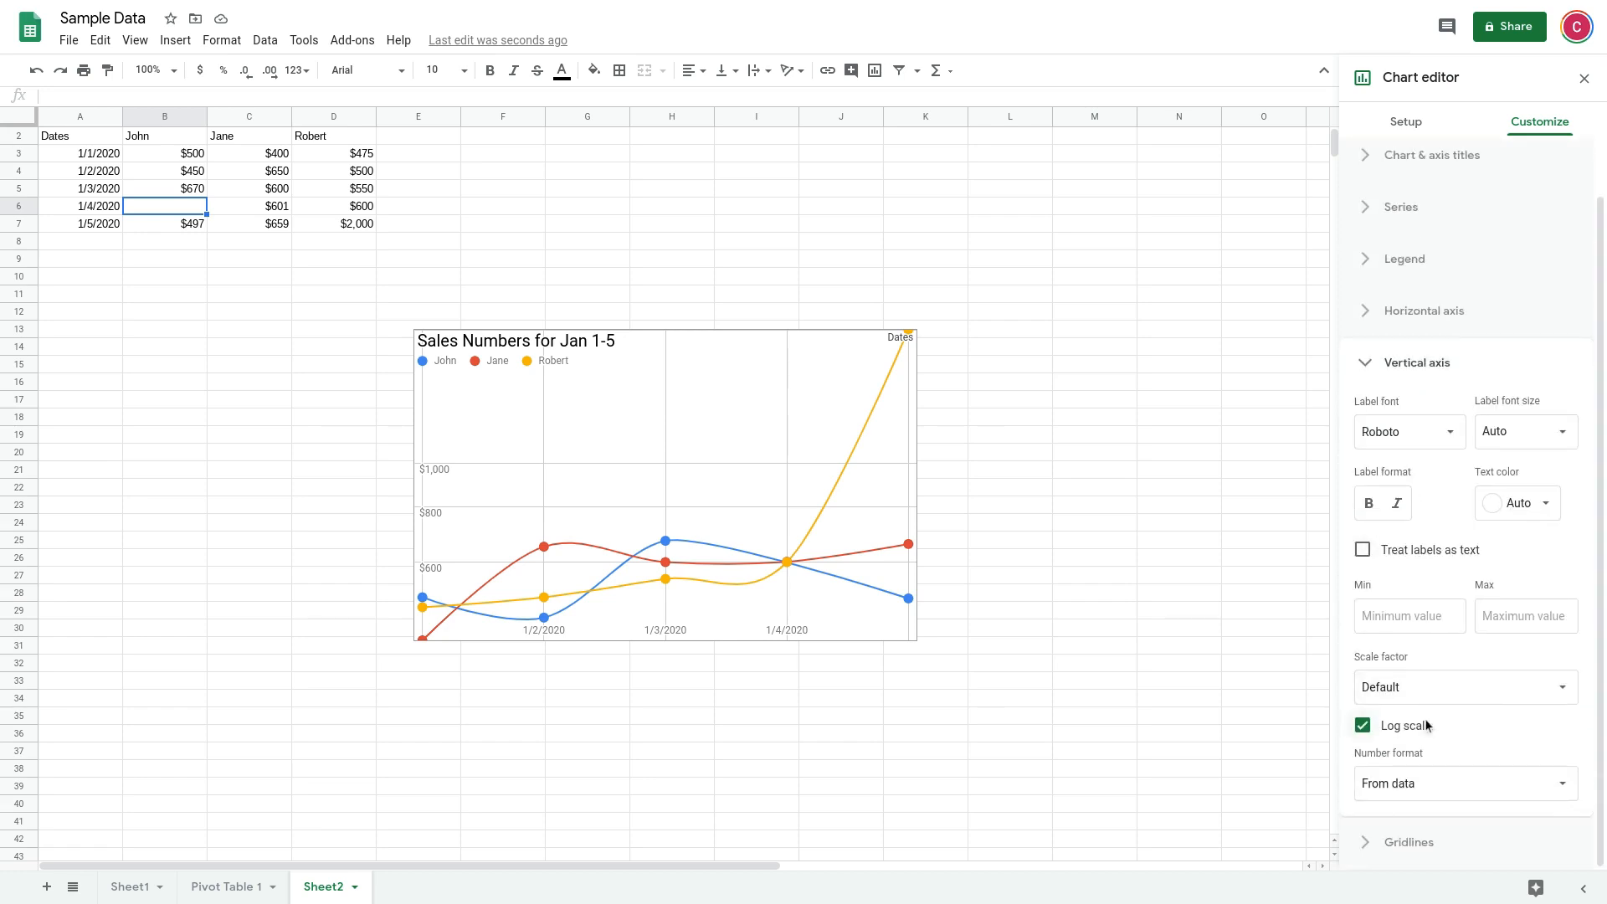
pyautogui.click(1427, 784)
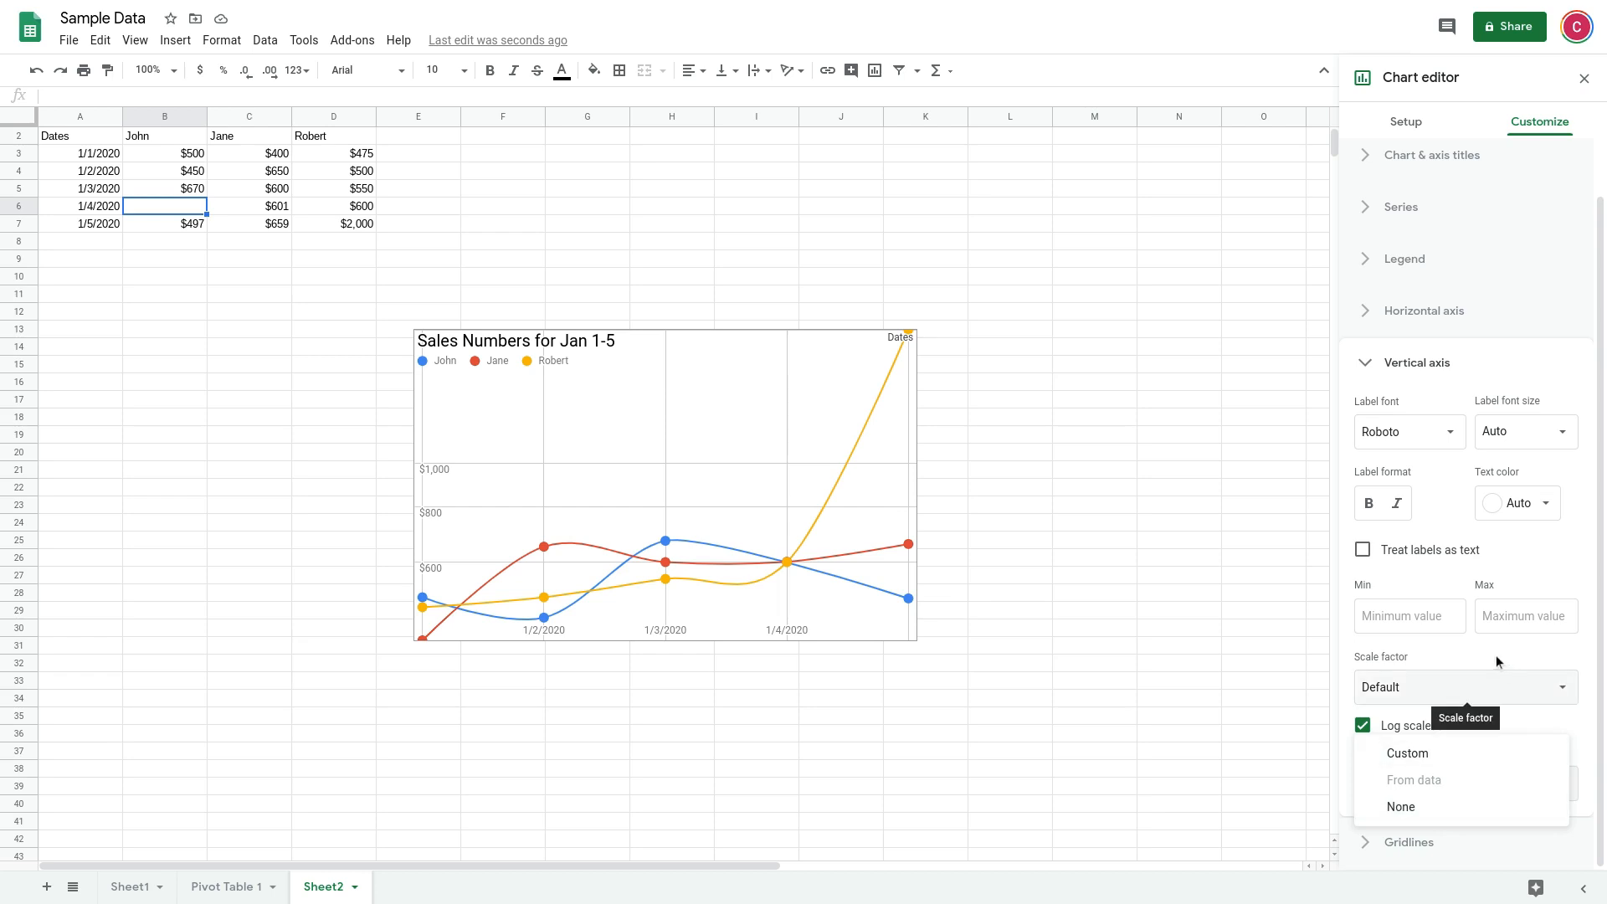
pyautogui.click(1496, 680)
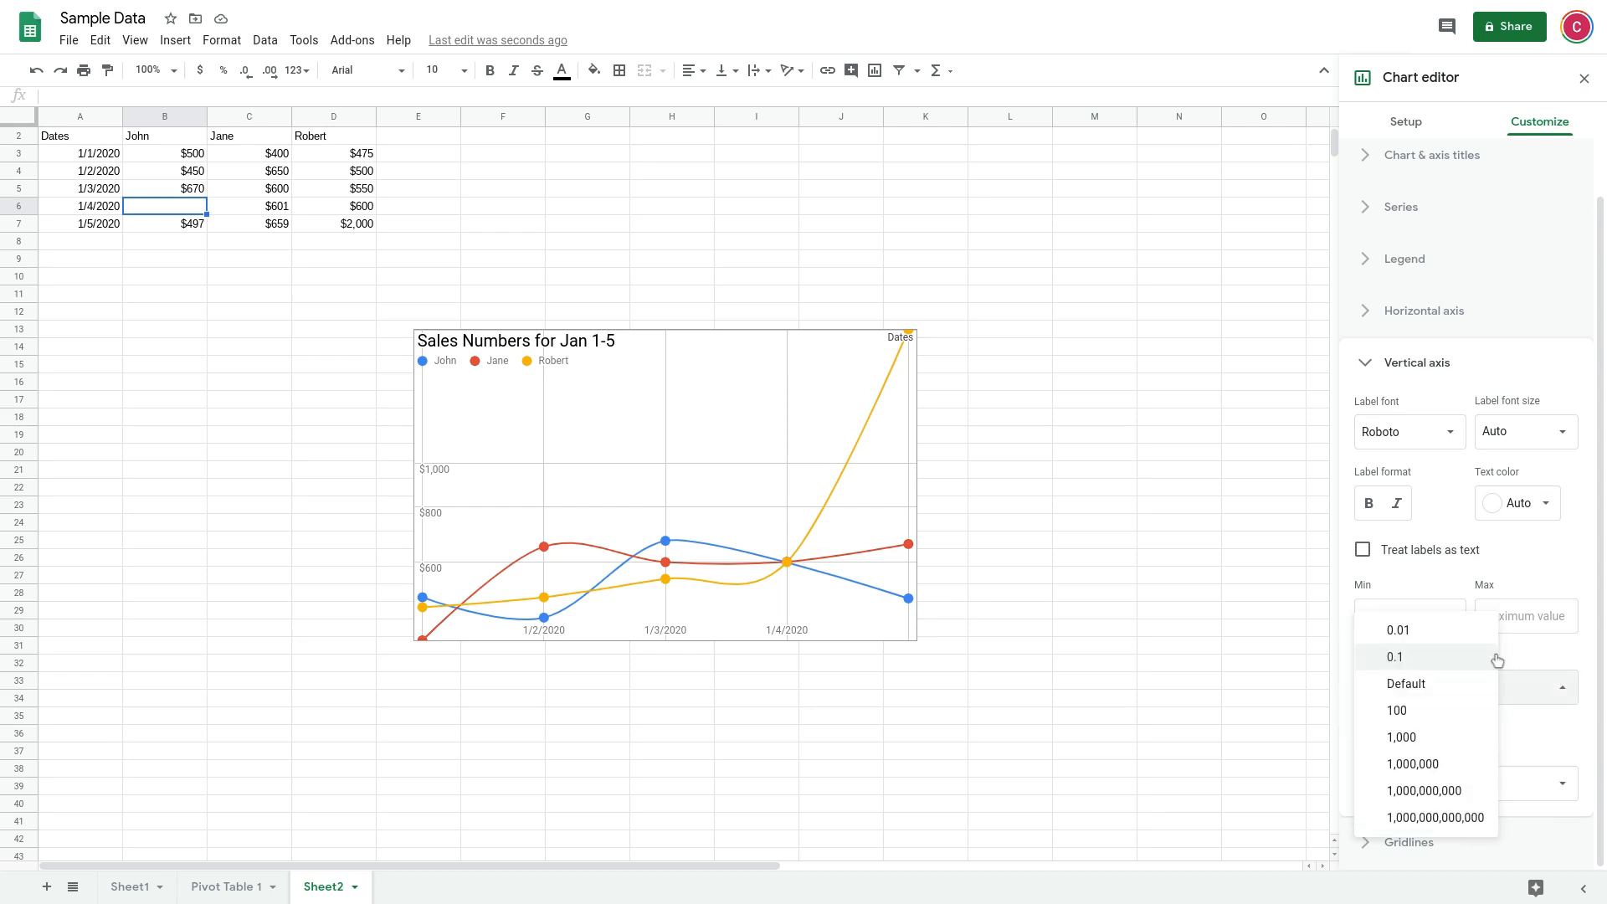
pyautogui.click(1433, 710)
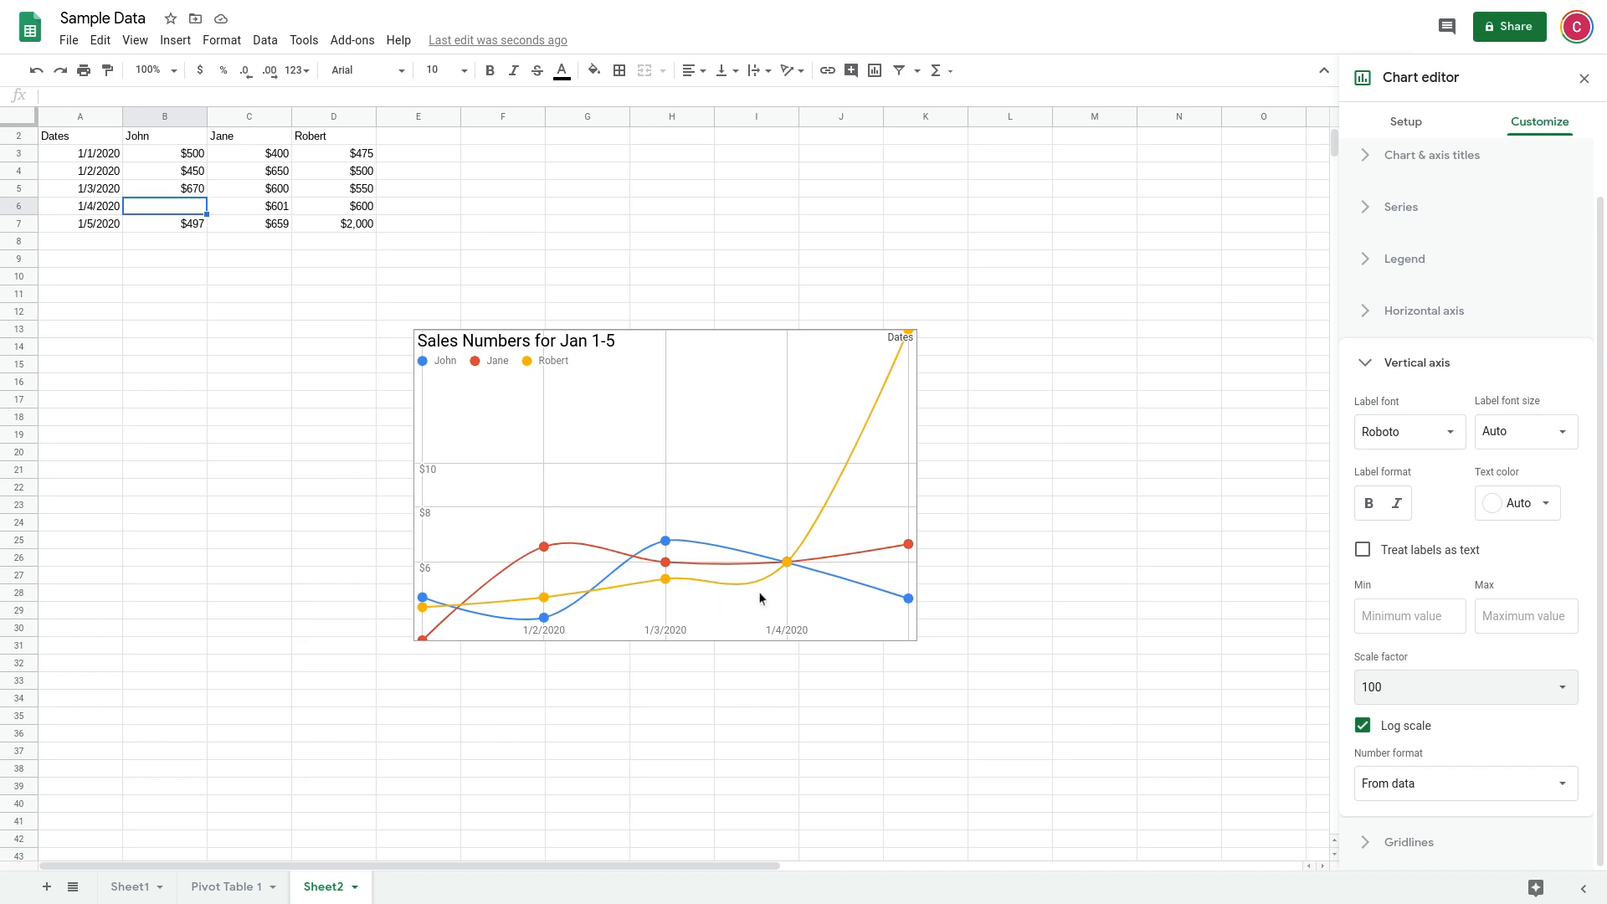
pyautogui.click(1406, 698)
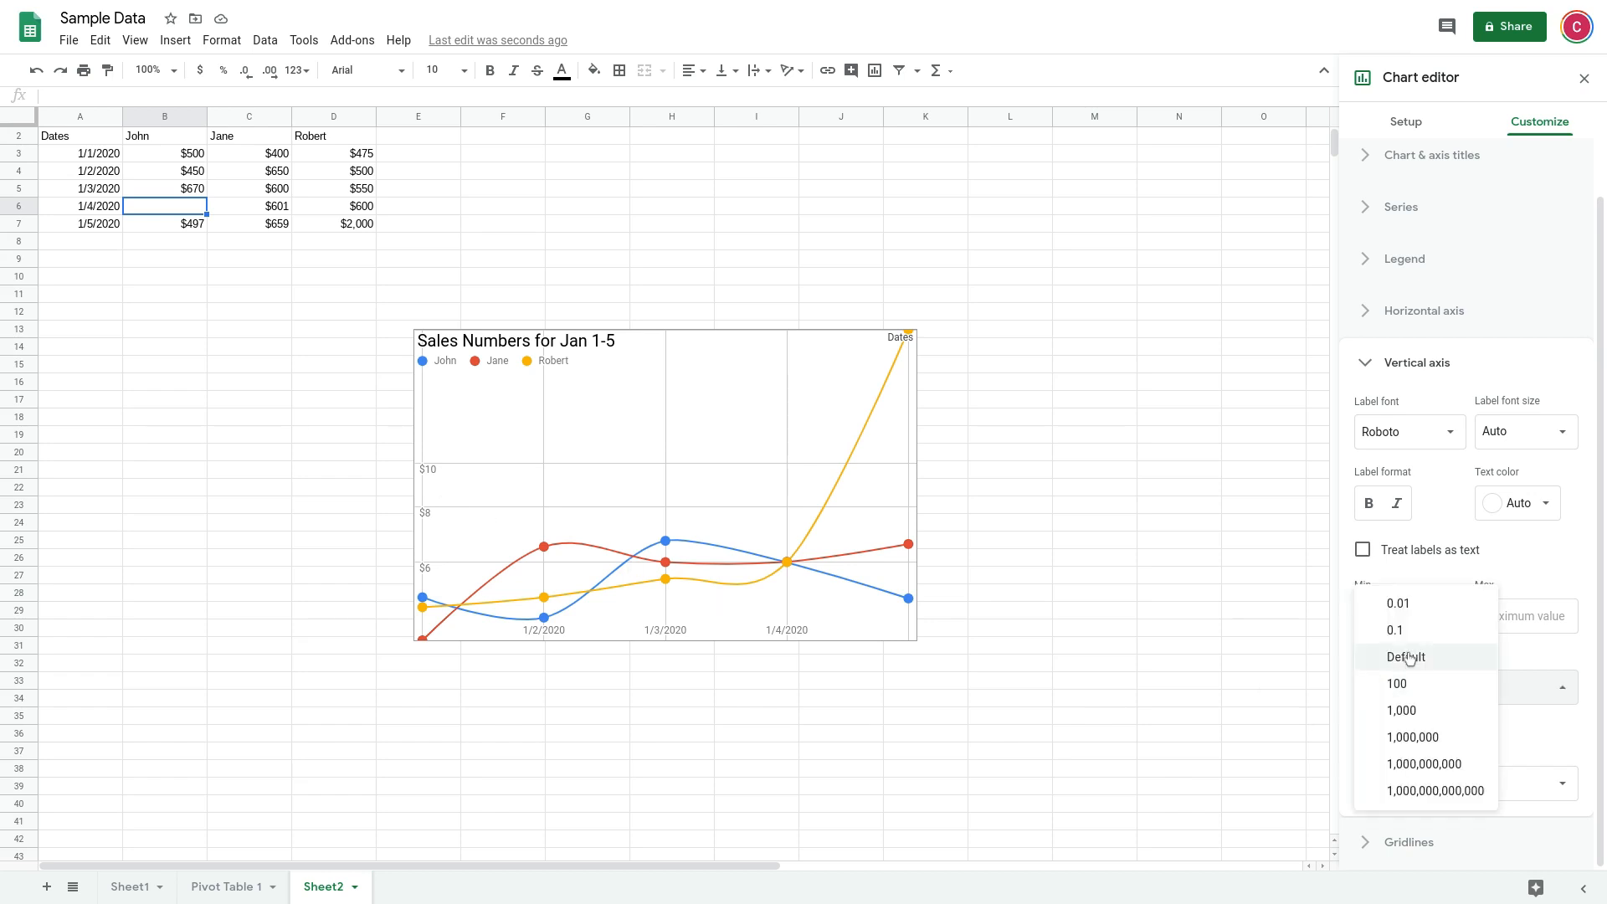
pyautogui.click(1407, 657)
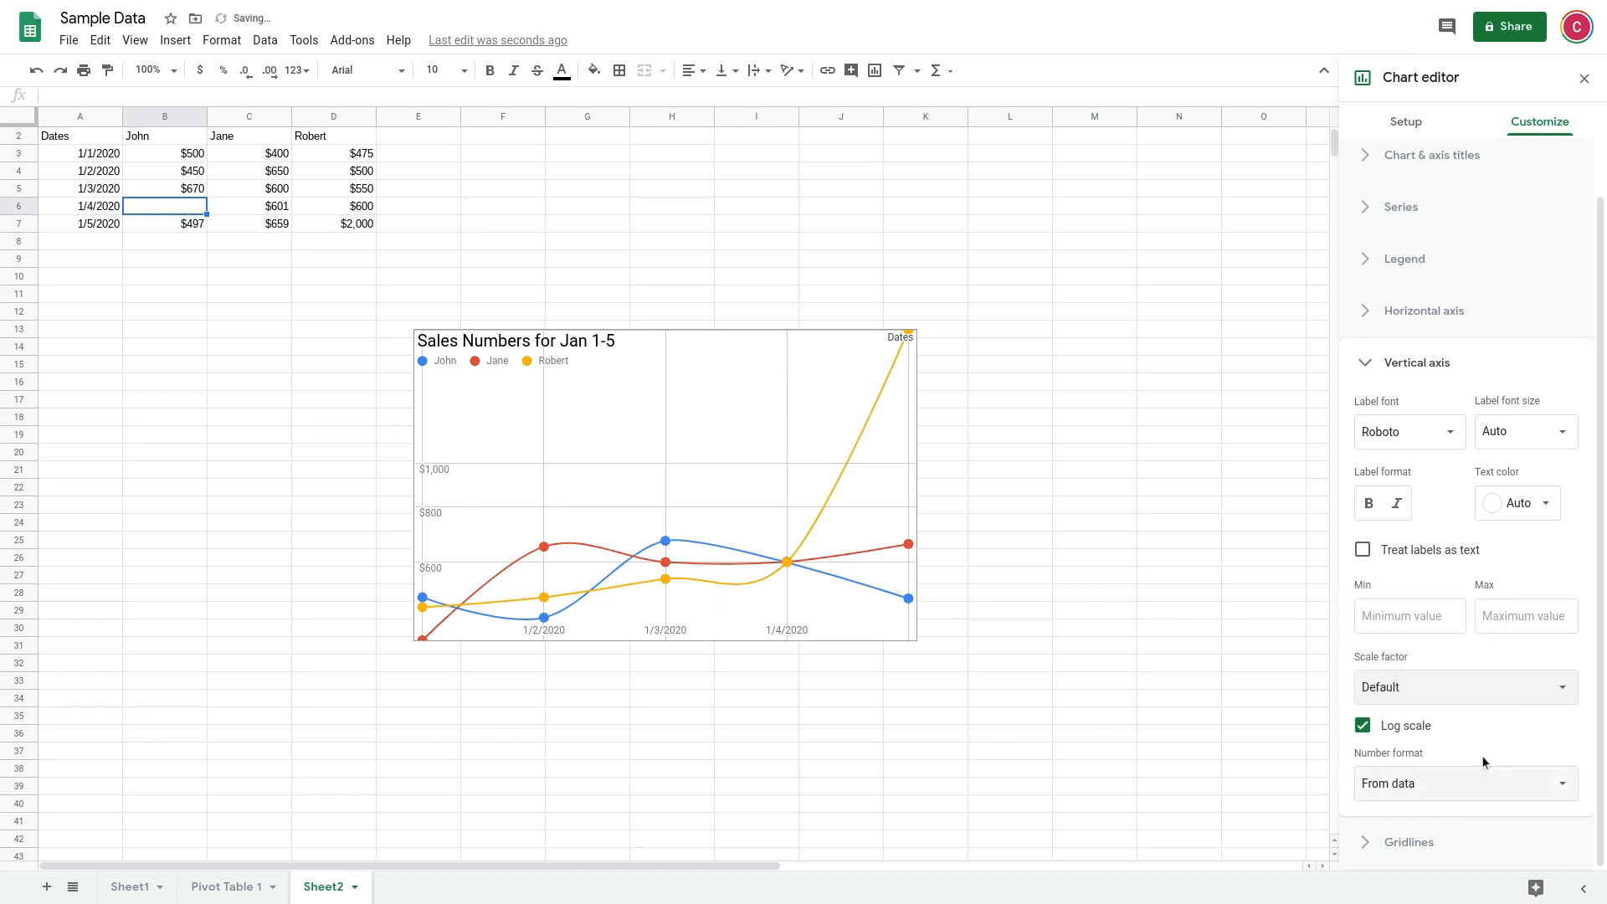
# Examine the major and minor gridline count options for the chart's vertical axis
pyautogui.click(1426, 363)
pyautogui.click(1417, 473)
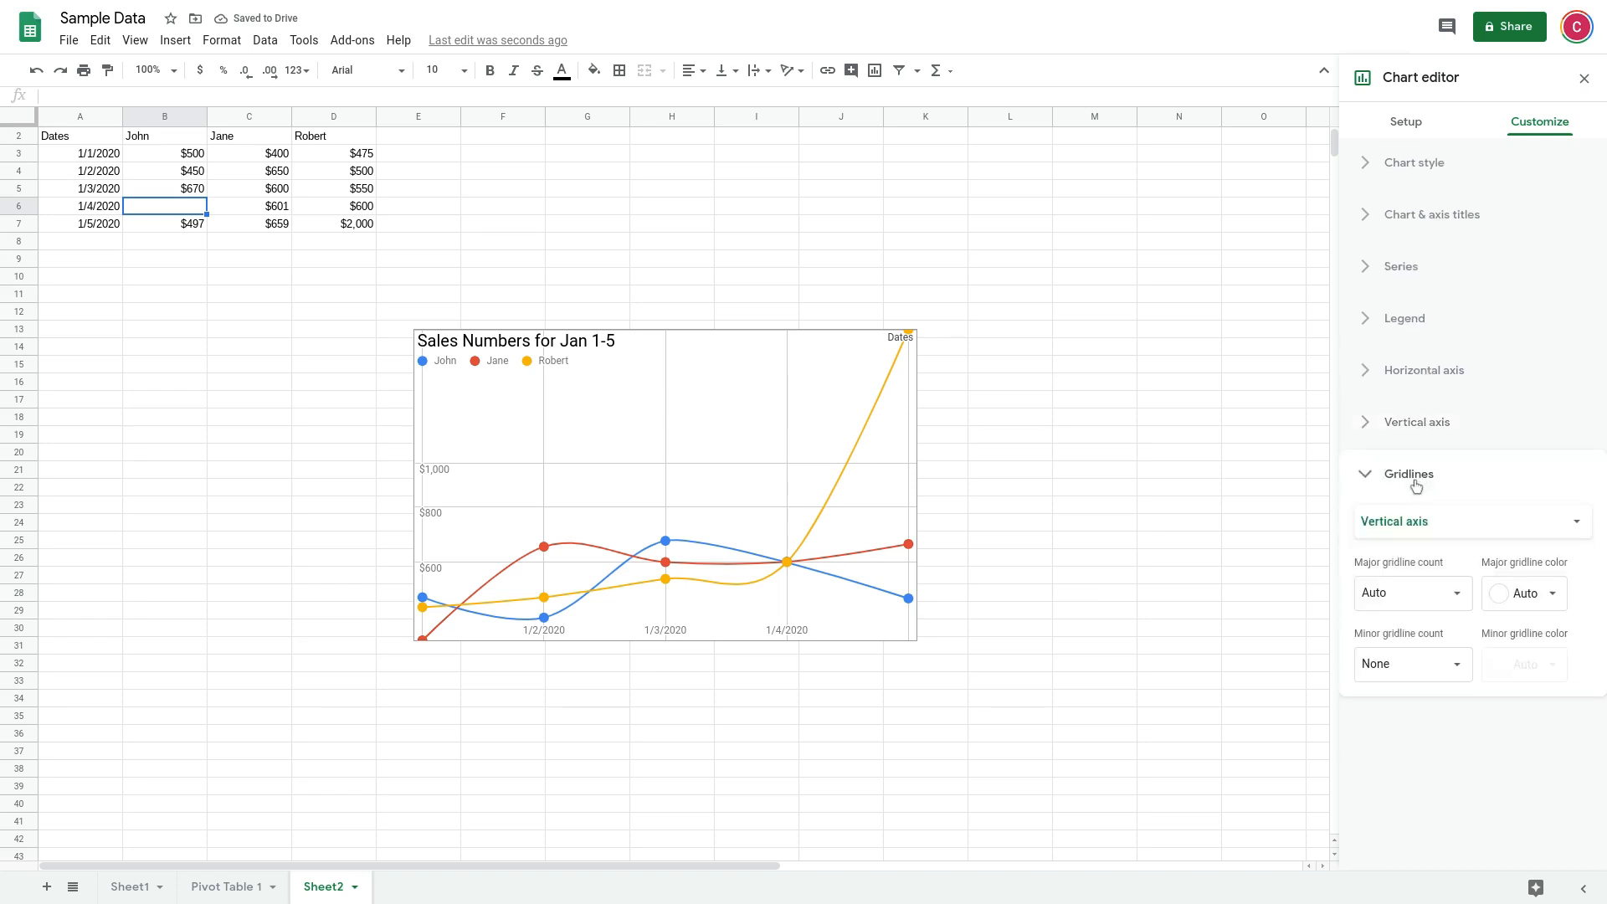
pyautogui.click(1459, 596)
pyautogui.click(1459, 598)
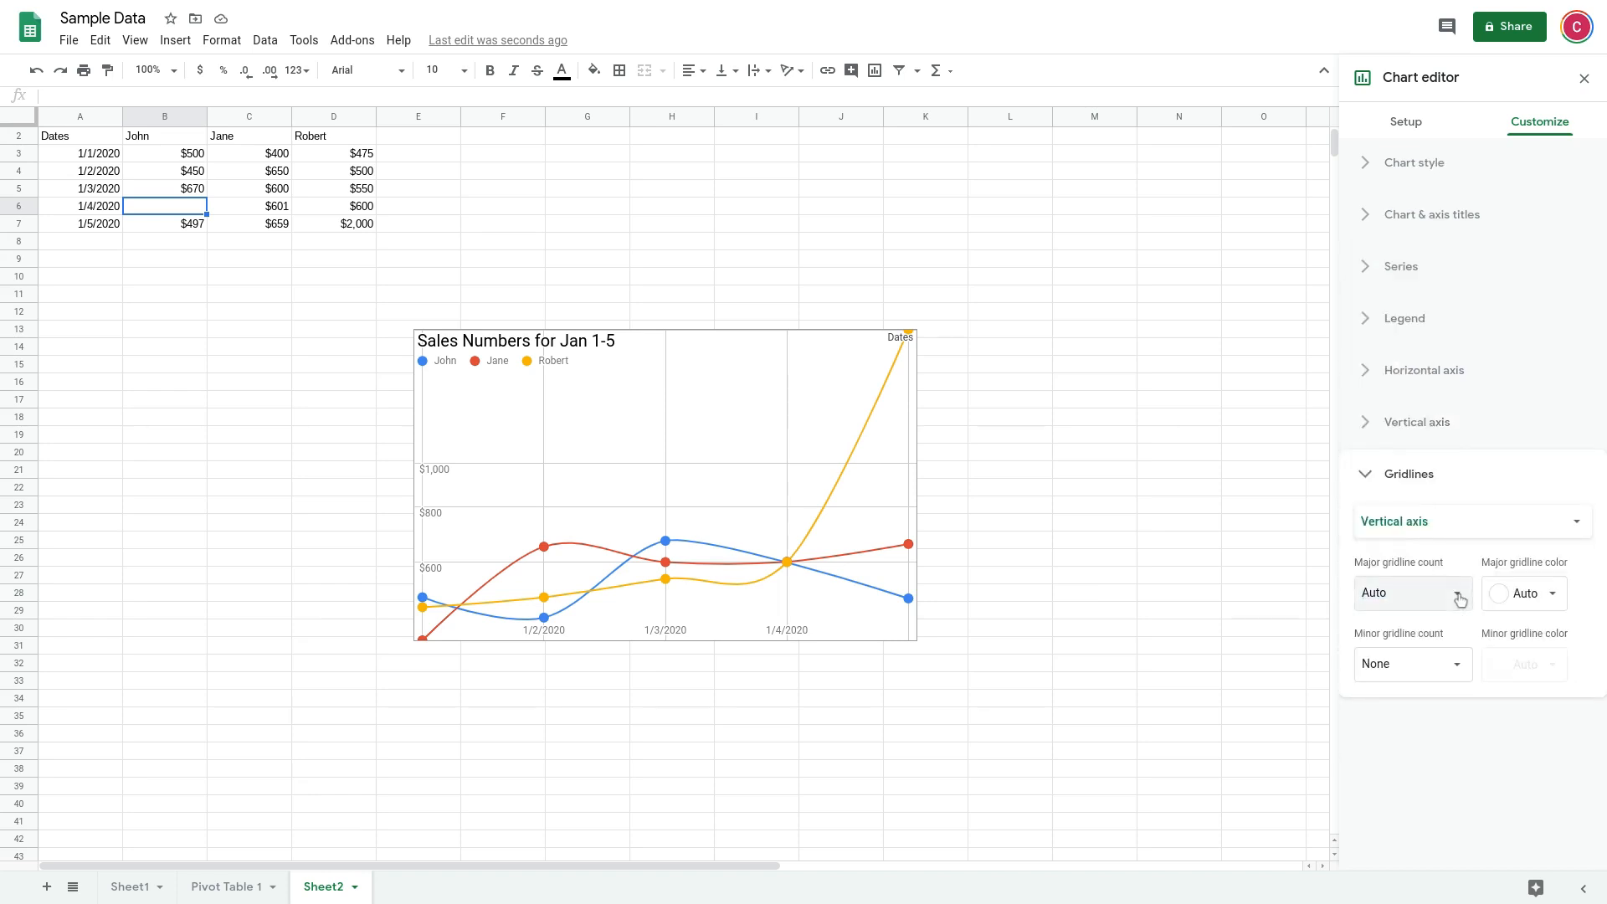
pyautogui.click(1457, 668)
pyautogui.click(1457, 669)
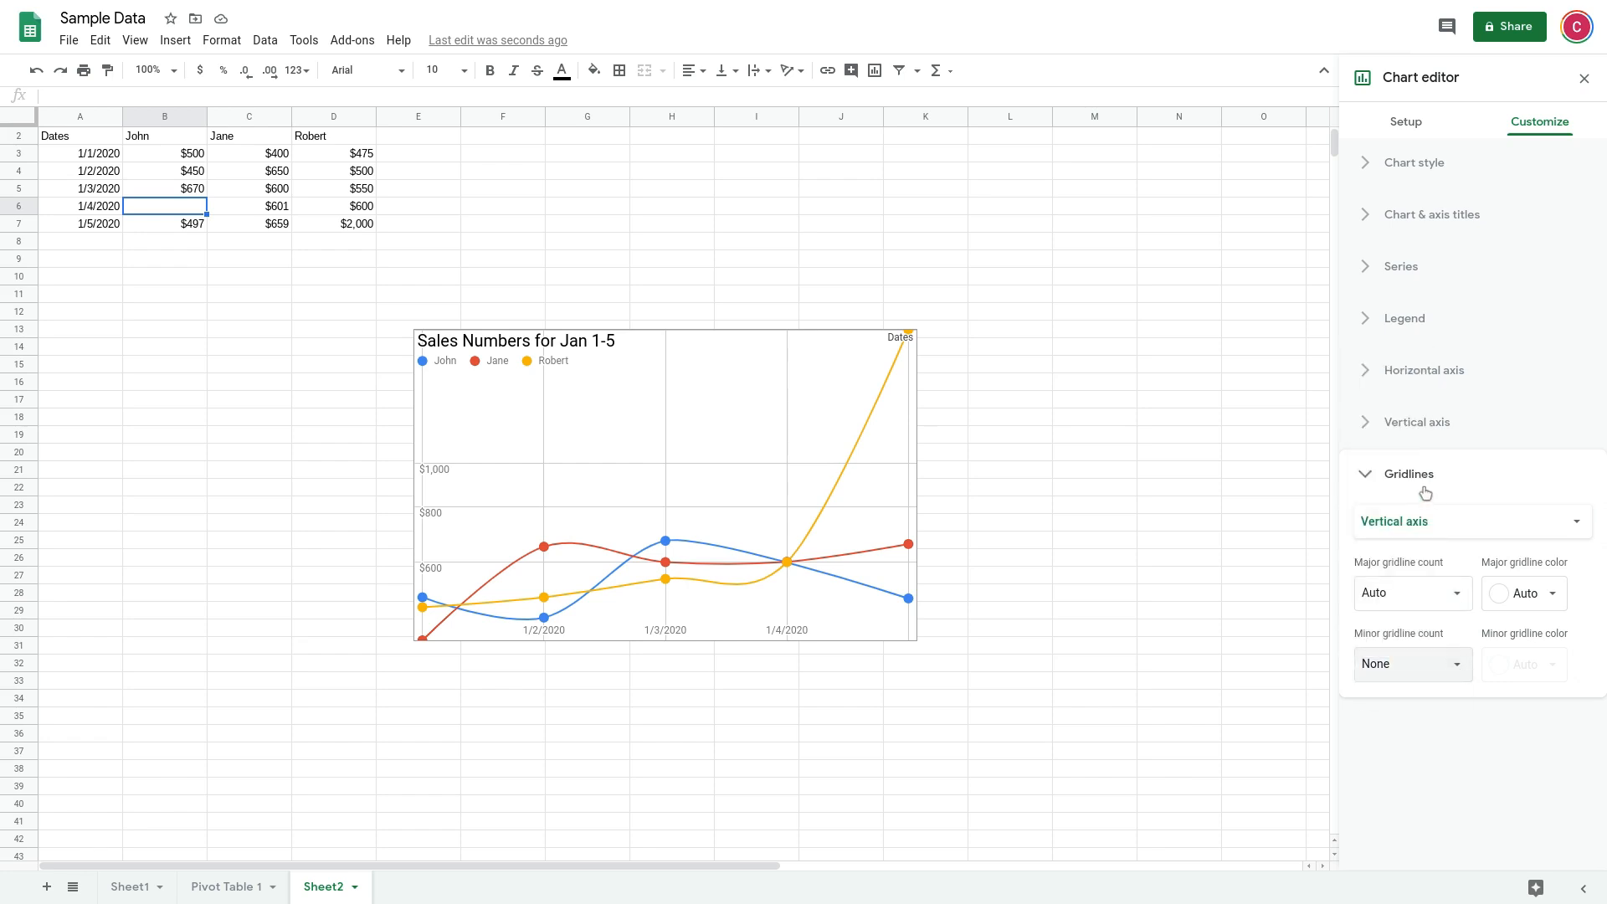
pyautogui.click(1377, 475)
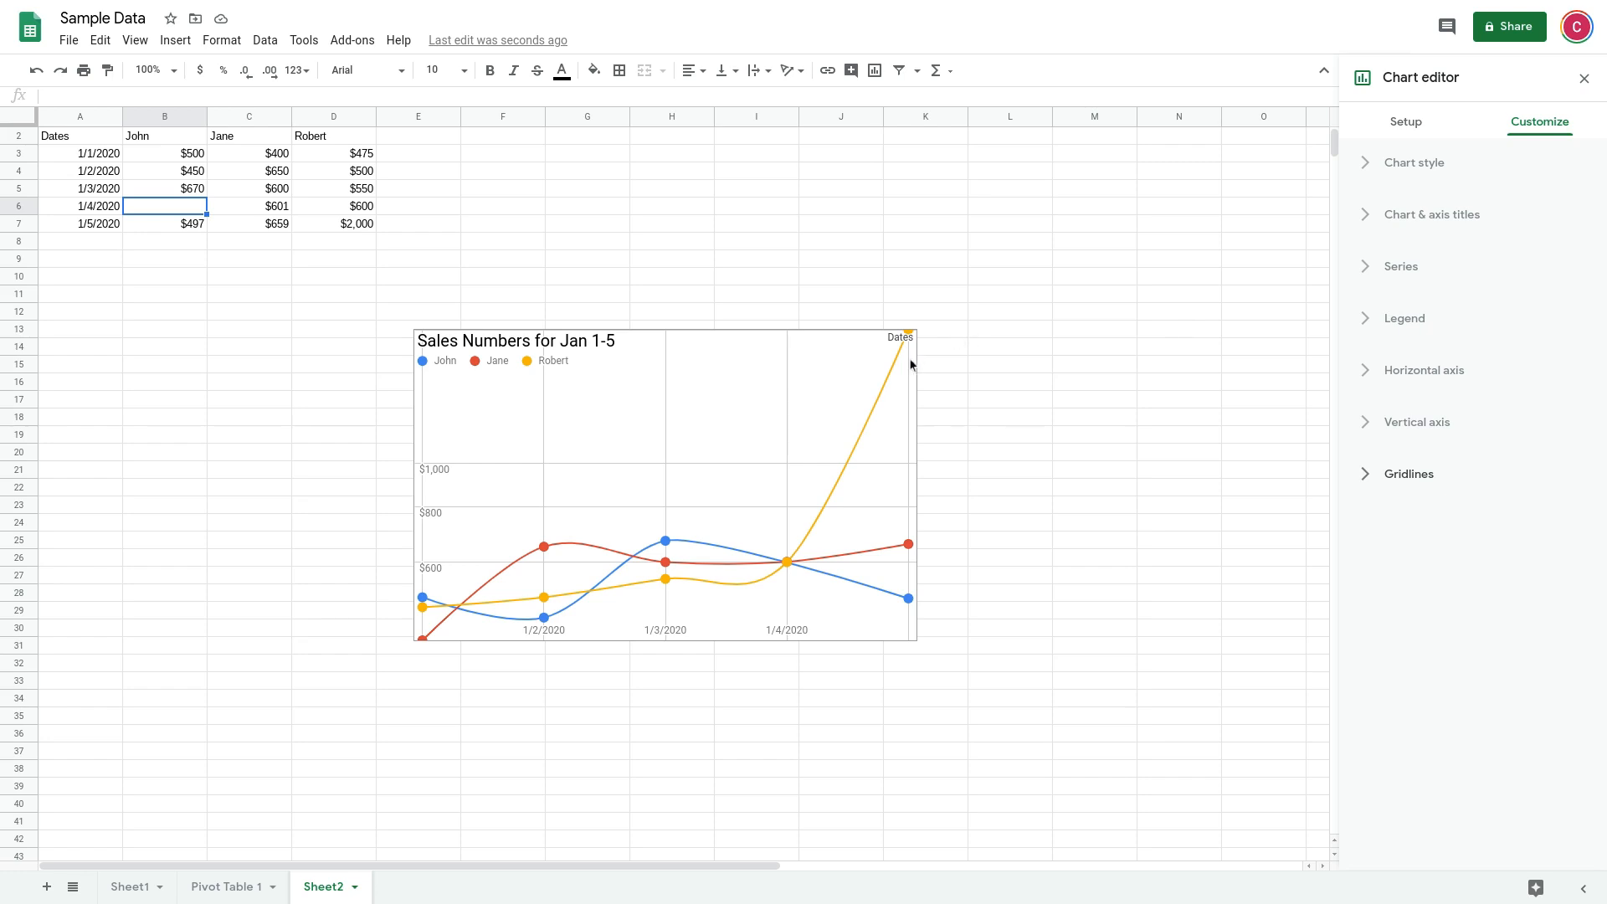
# Examine the sales chart's available actions and download formats, and close the chart editor
pyautogui.click(882, 383)
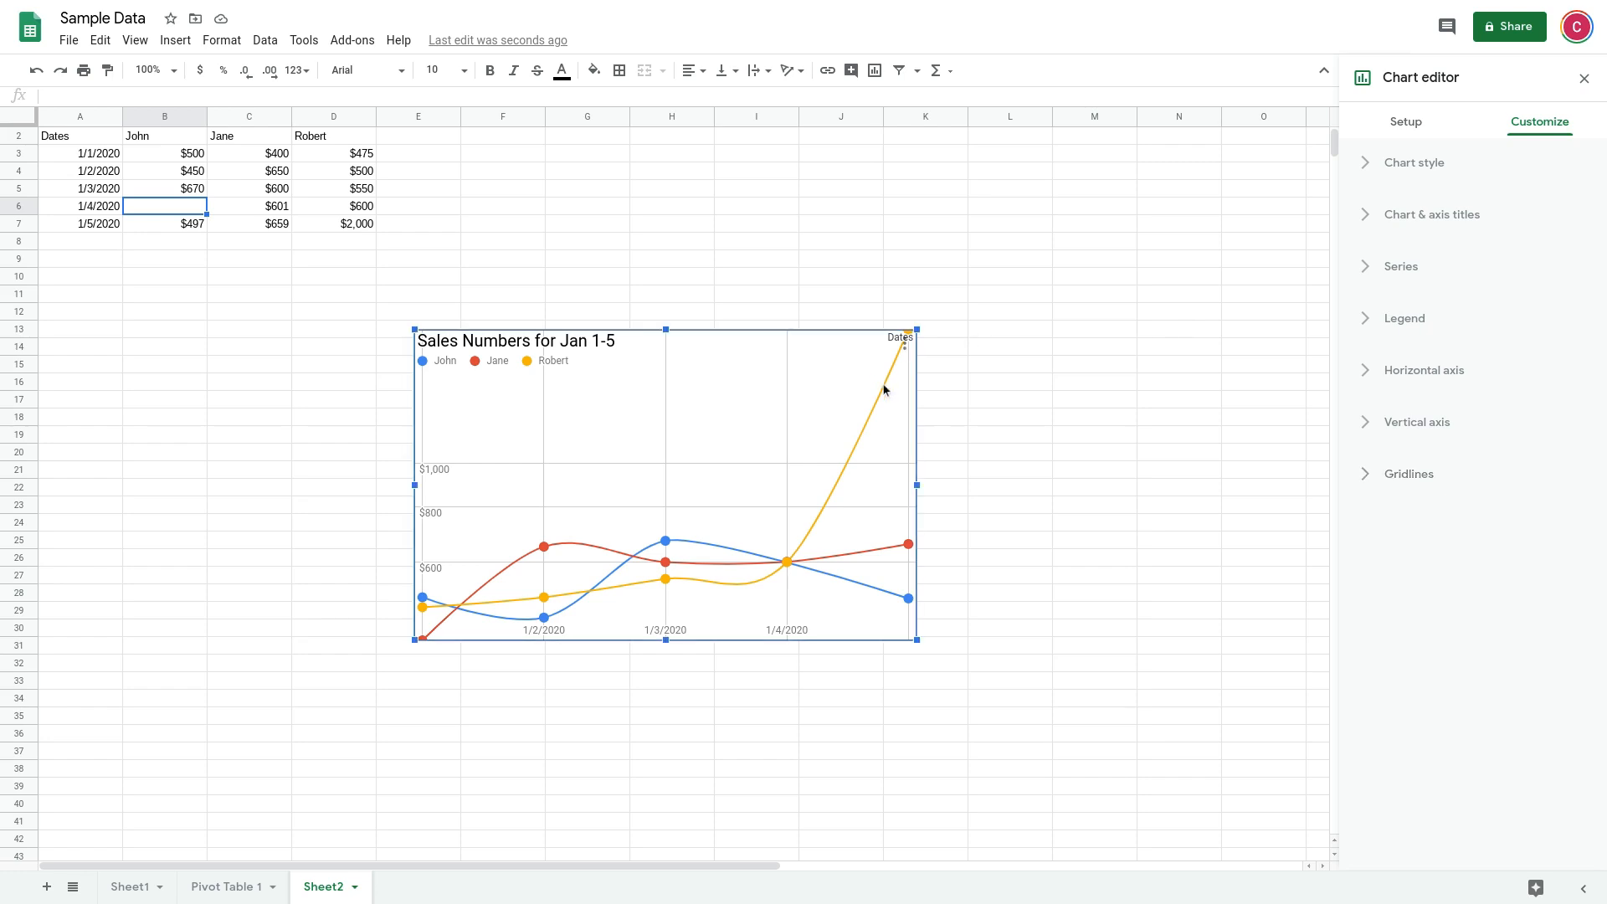
pyautogui.click(905, 345)
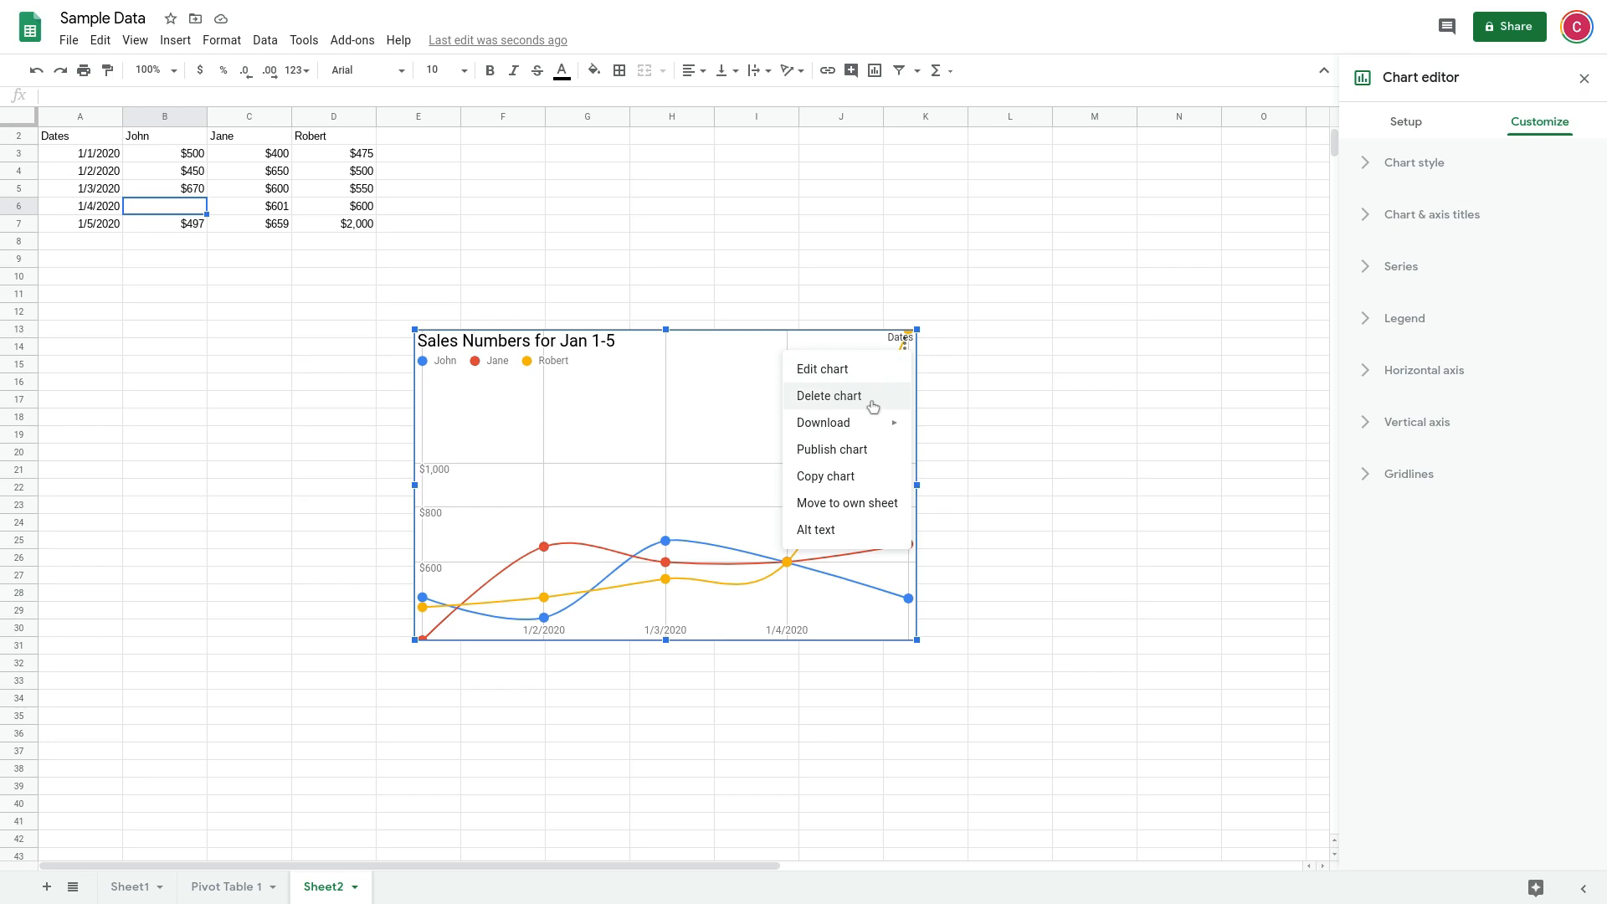
pyautogui.moveTo(866, 429)
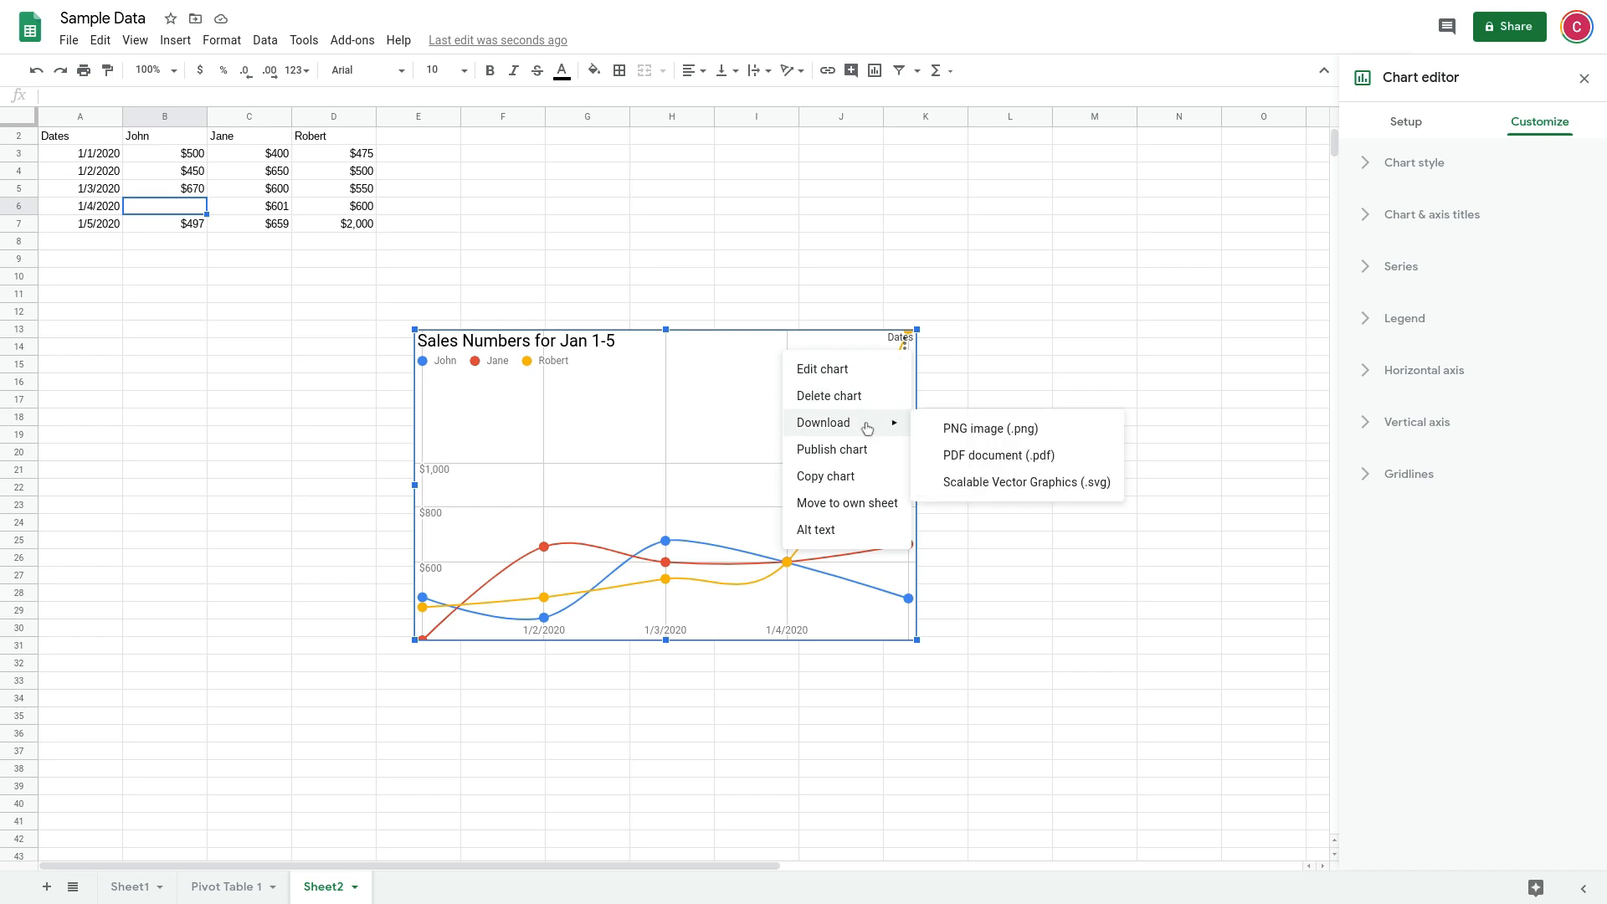
pyautogui.click(707, 400)
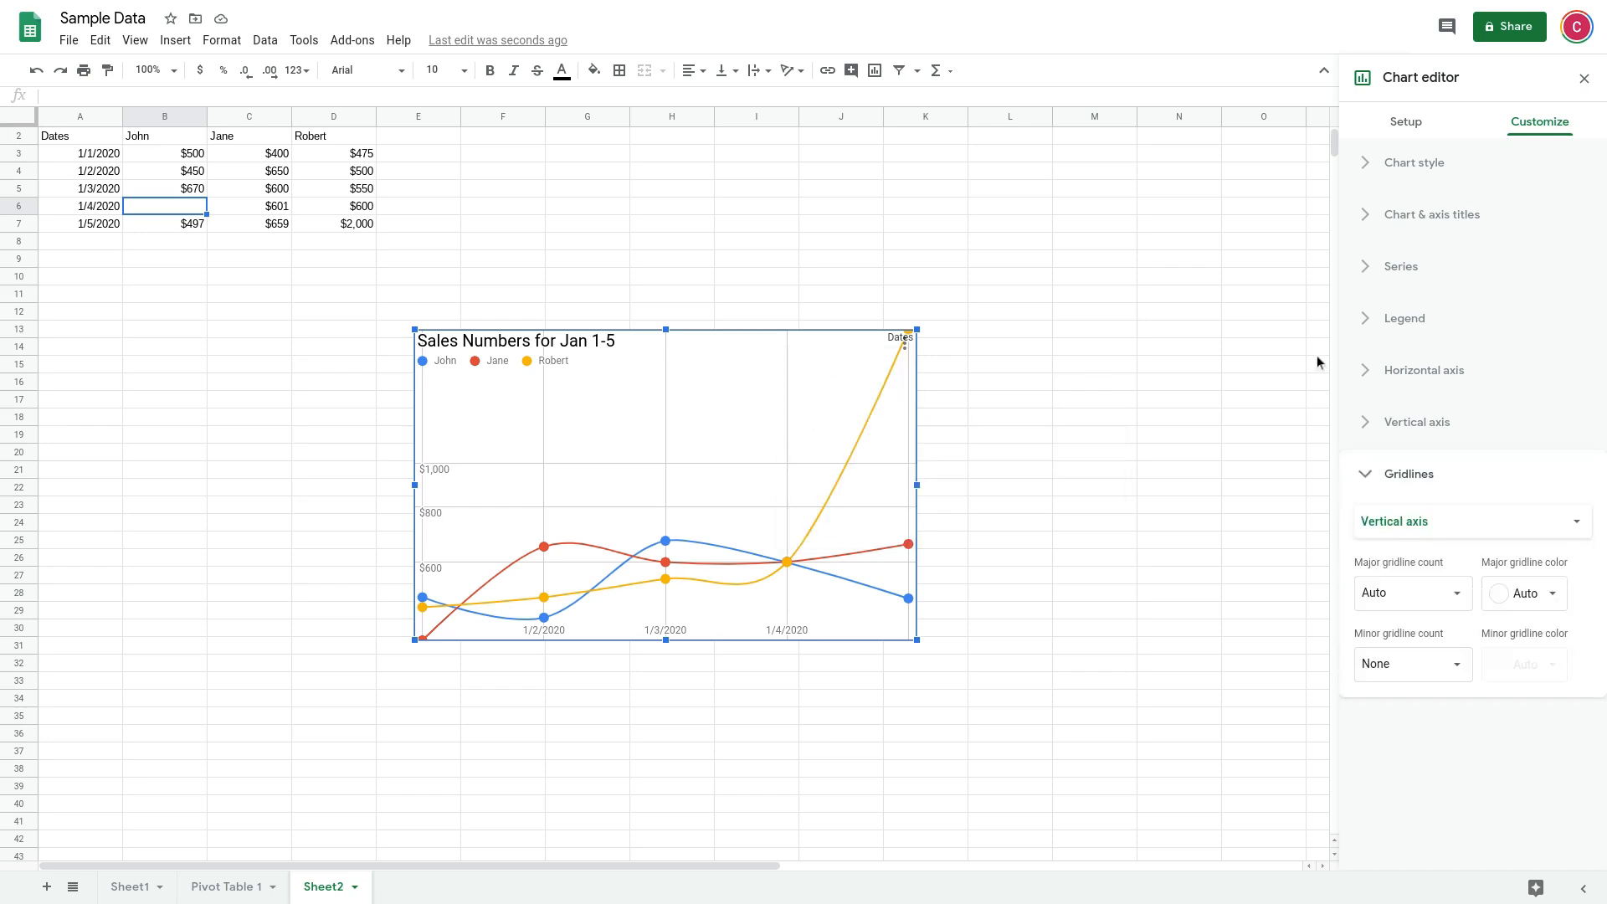
pyautogui.click(1585, 80)
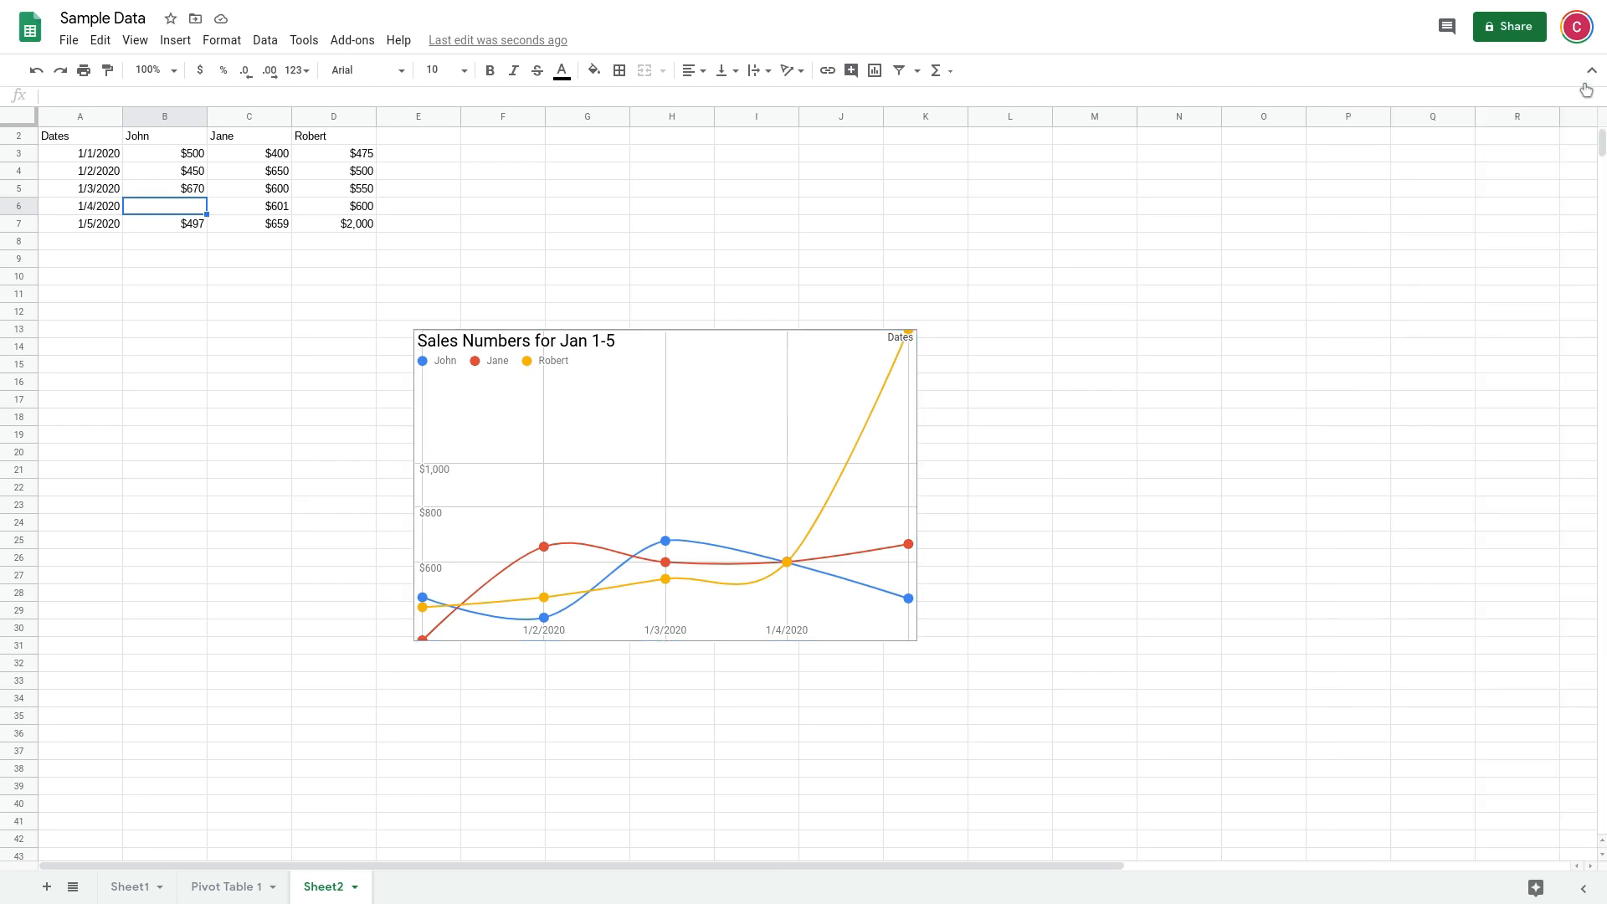
# Reopen the sales chart for editing through its own actions and close the editor again
pyautogui.click(904, 344)
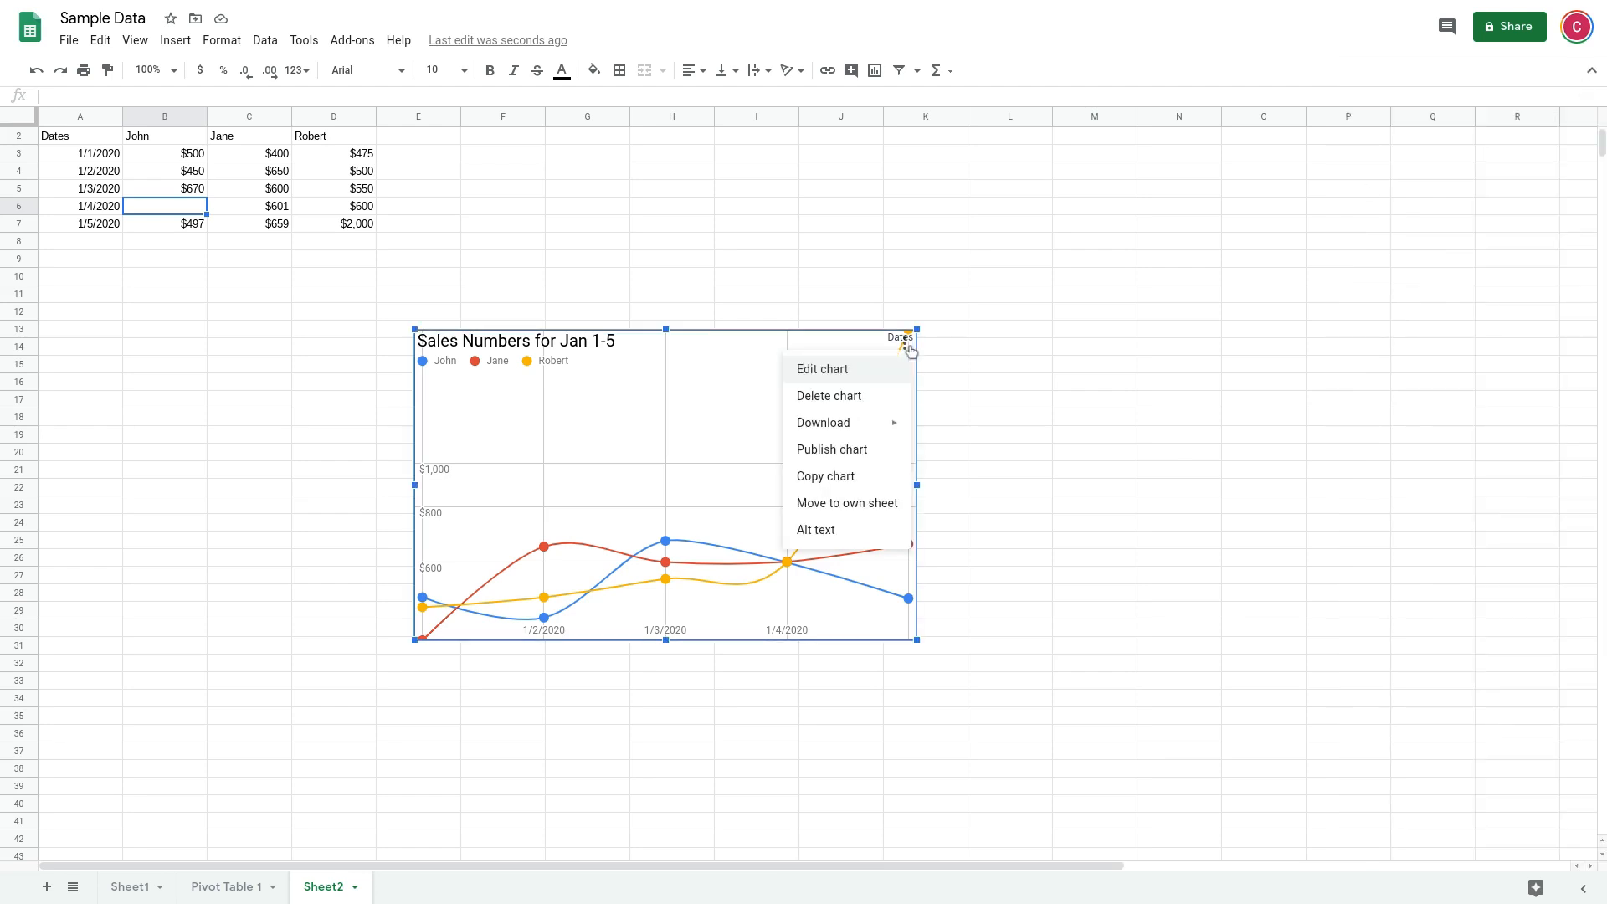
pyautogui.click(841, 371)
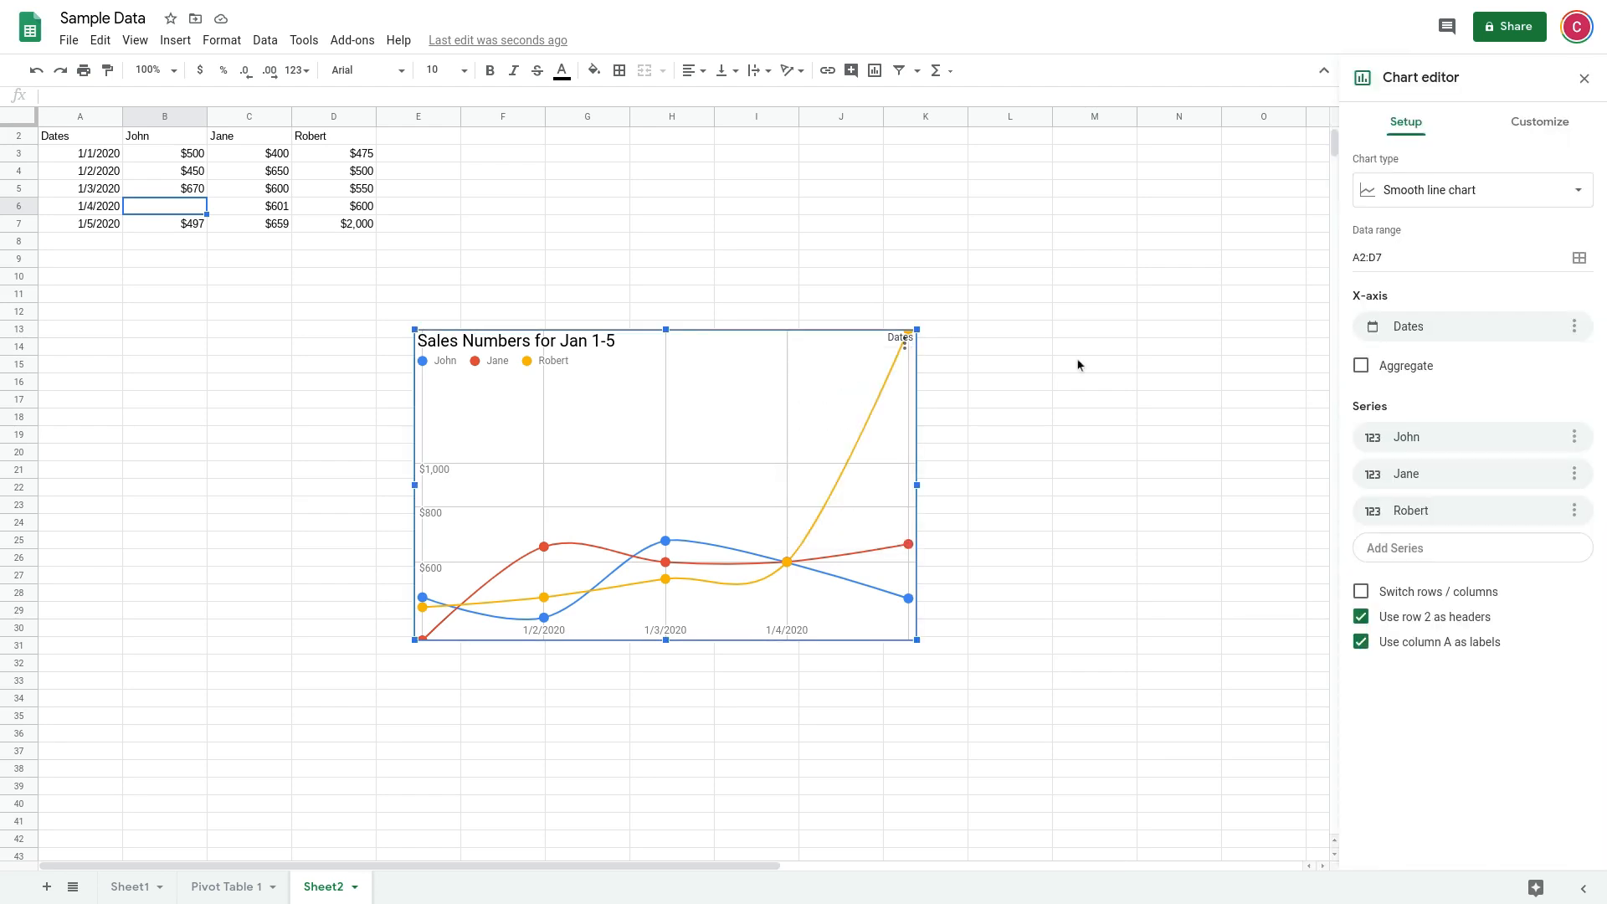
pyautogui.click(1585, 78)
# Check the sales chart's download formats and copy the chart
pyautogui.click(904, 344)
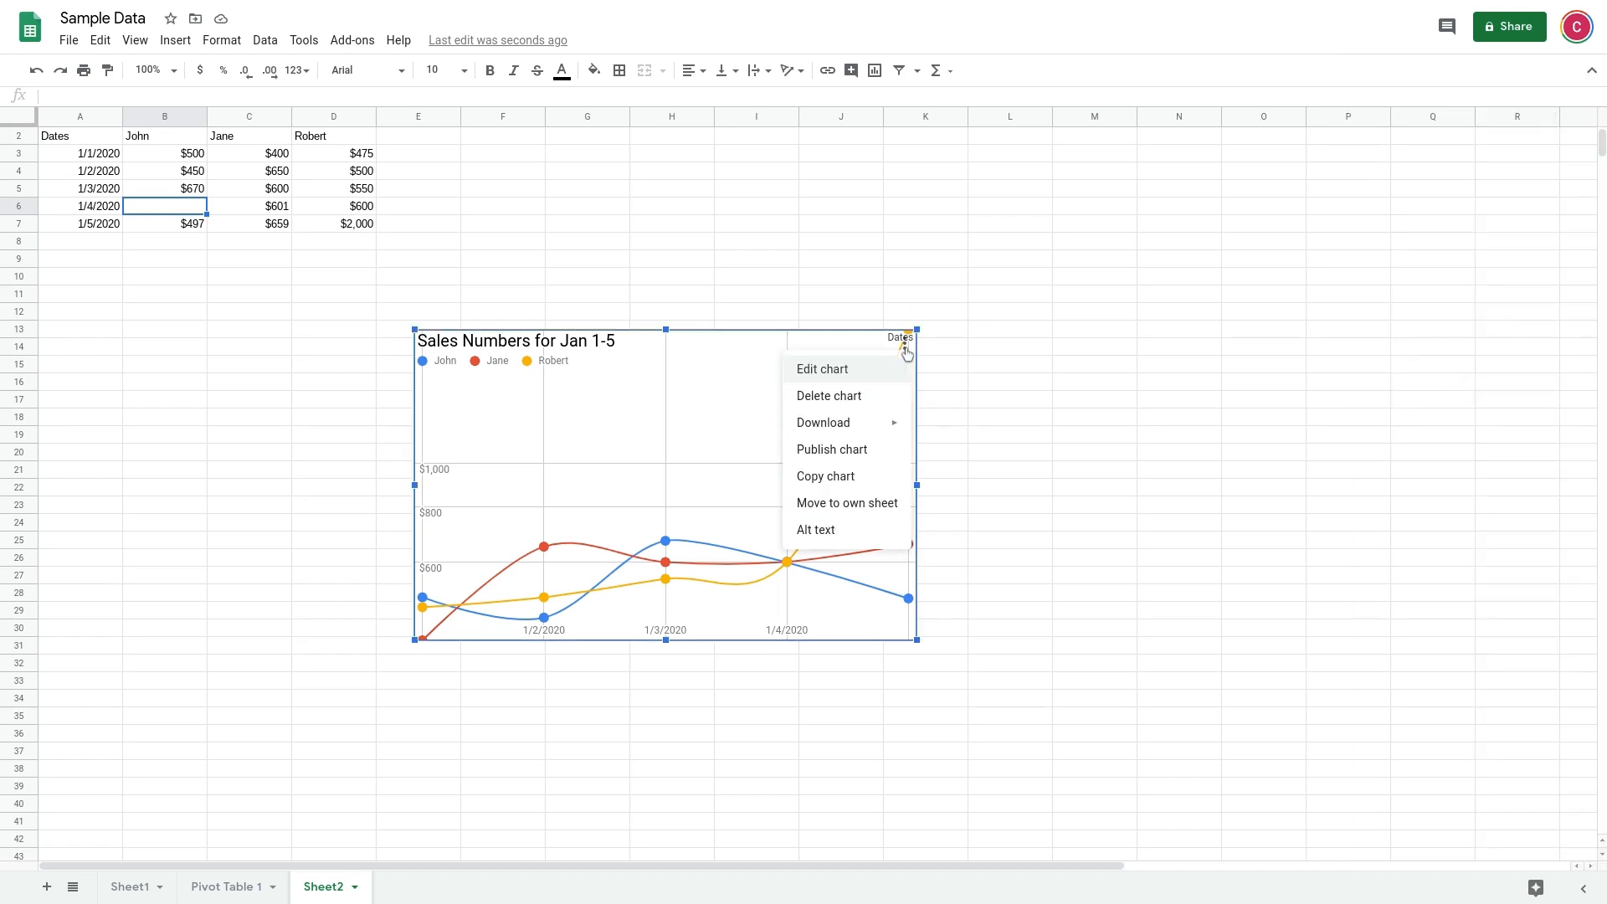
pyautogui.moveTo(883, 429)
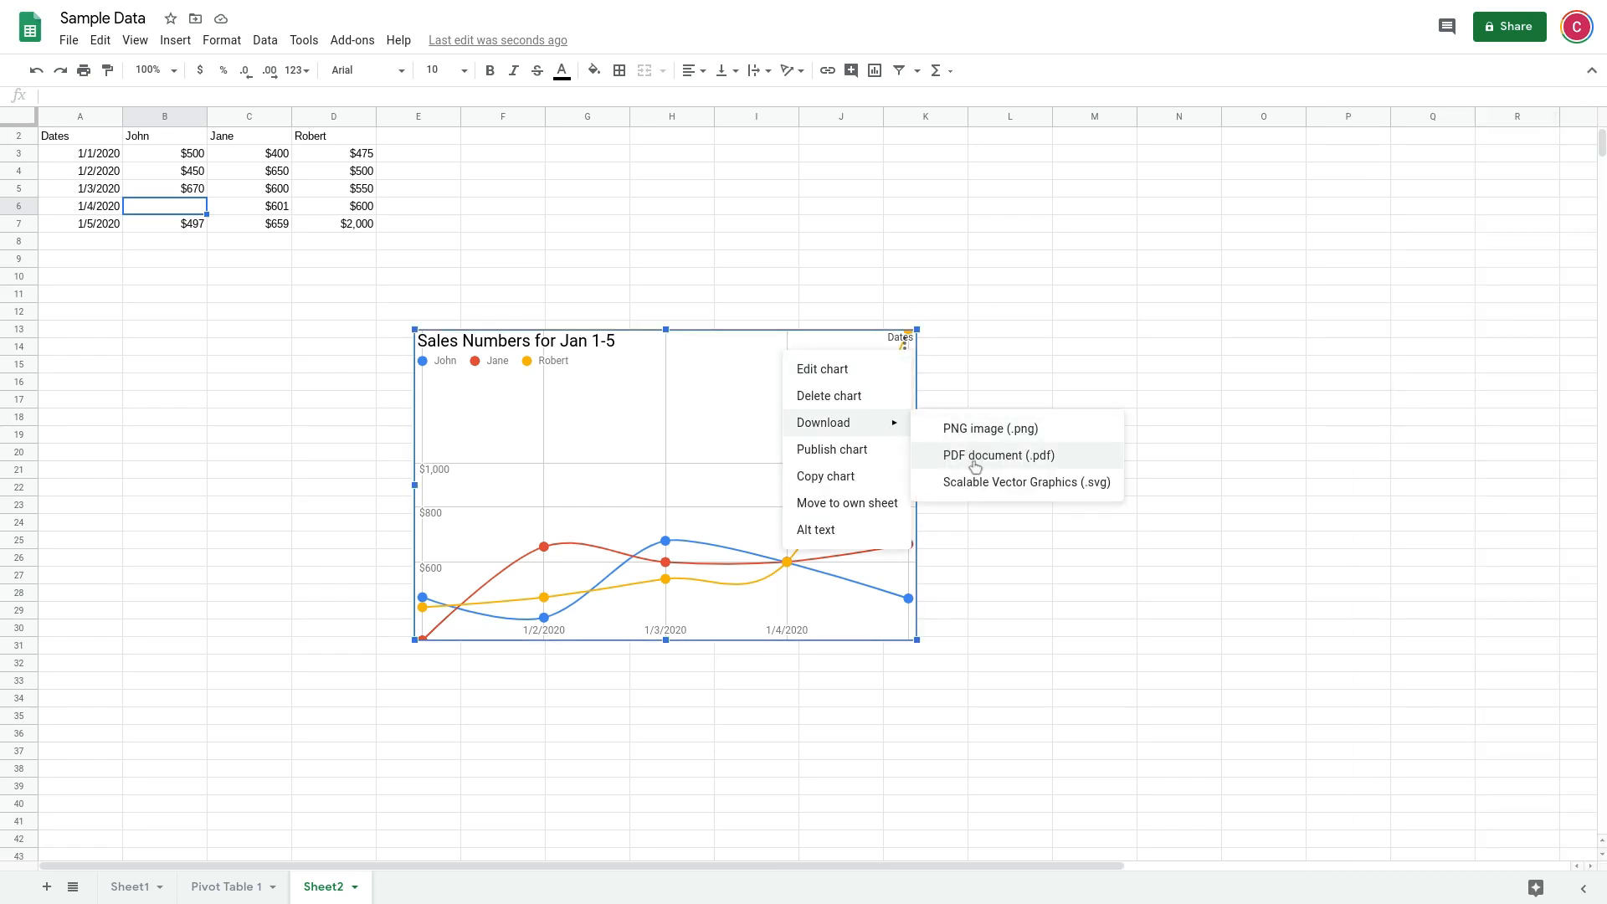
pyautogui.click(838, 482)
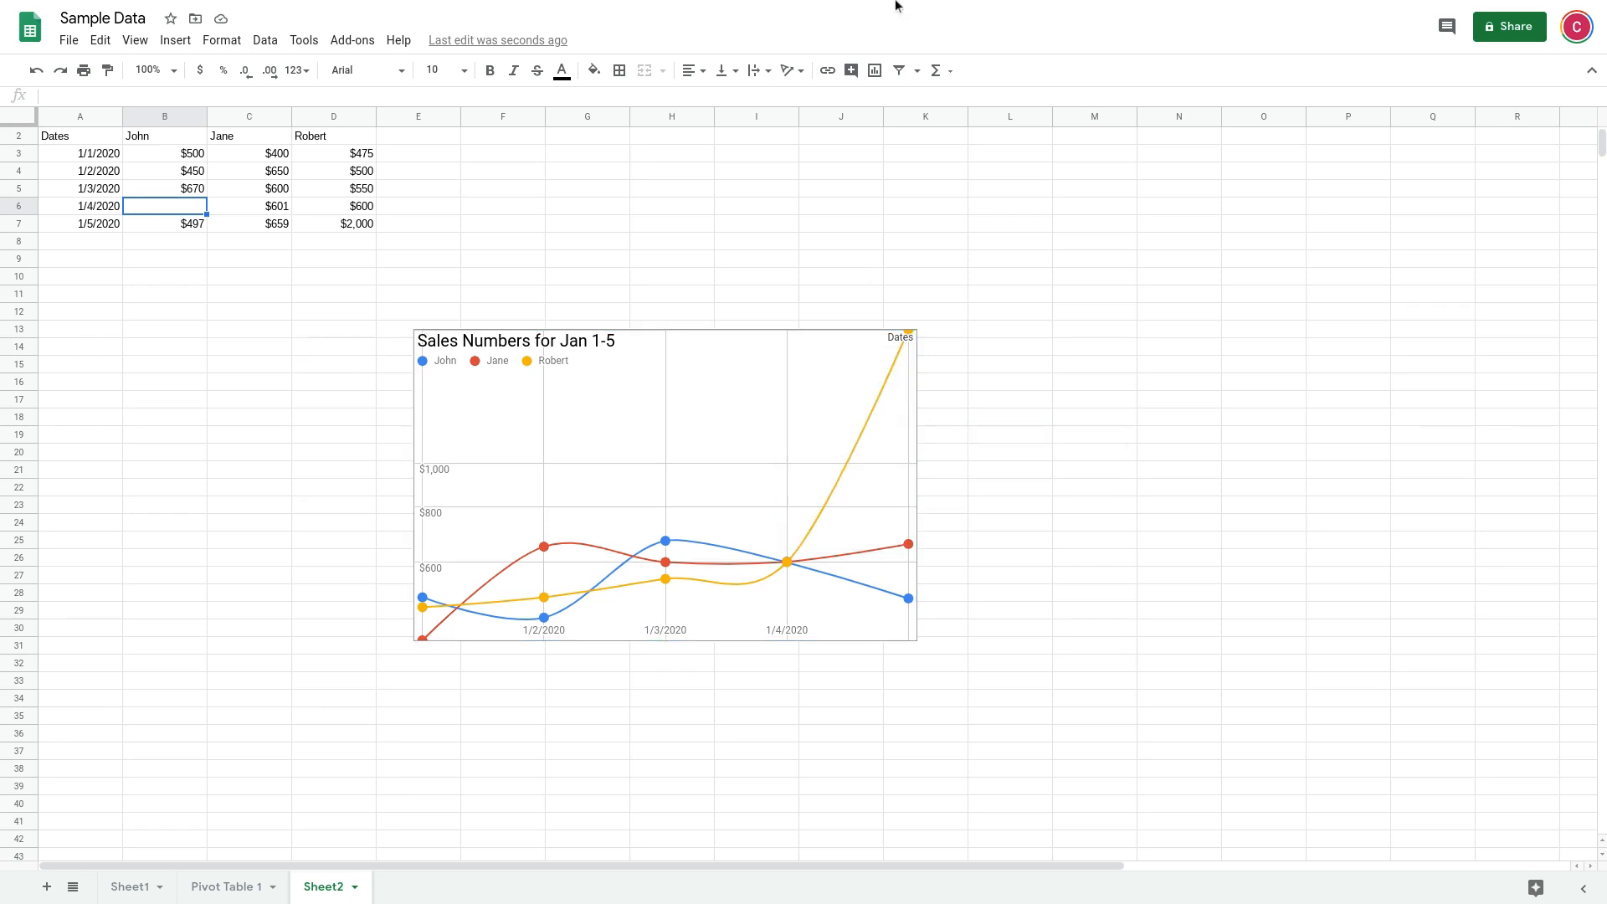
# Switch to the Google Docs report and paste the chart unlinked below the "Sales Report Acme Corp" title
pyautogui.click(356, 15)
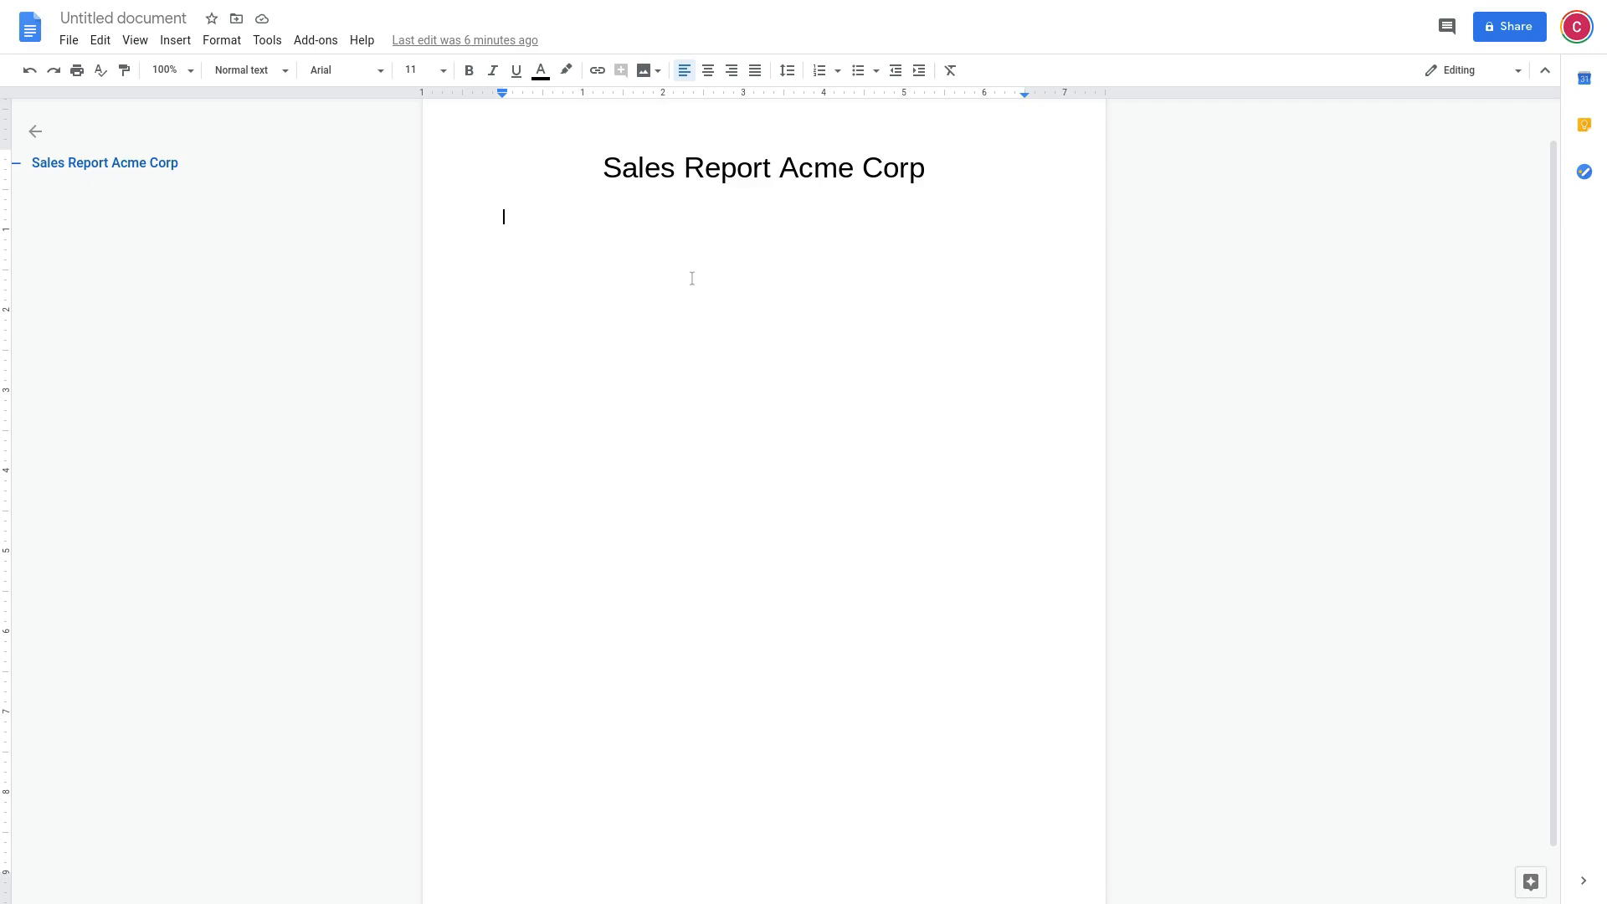
pyautogui.hotkey('ctrl', 'v')
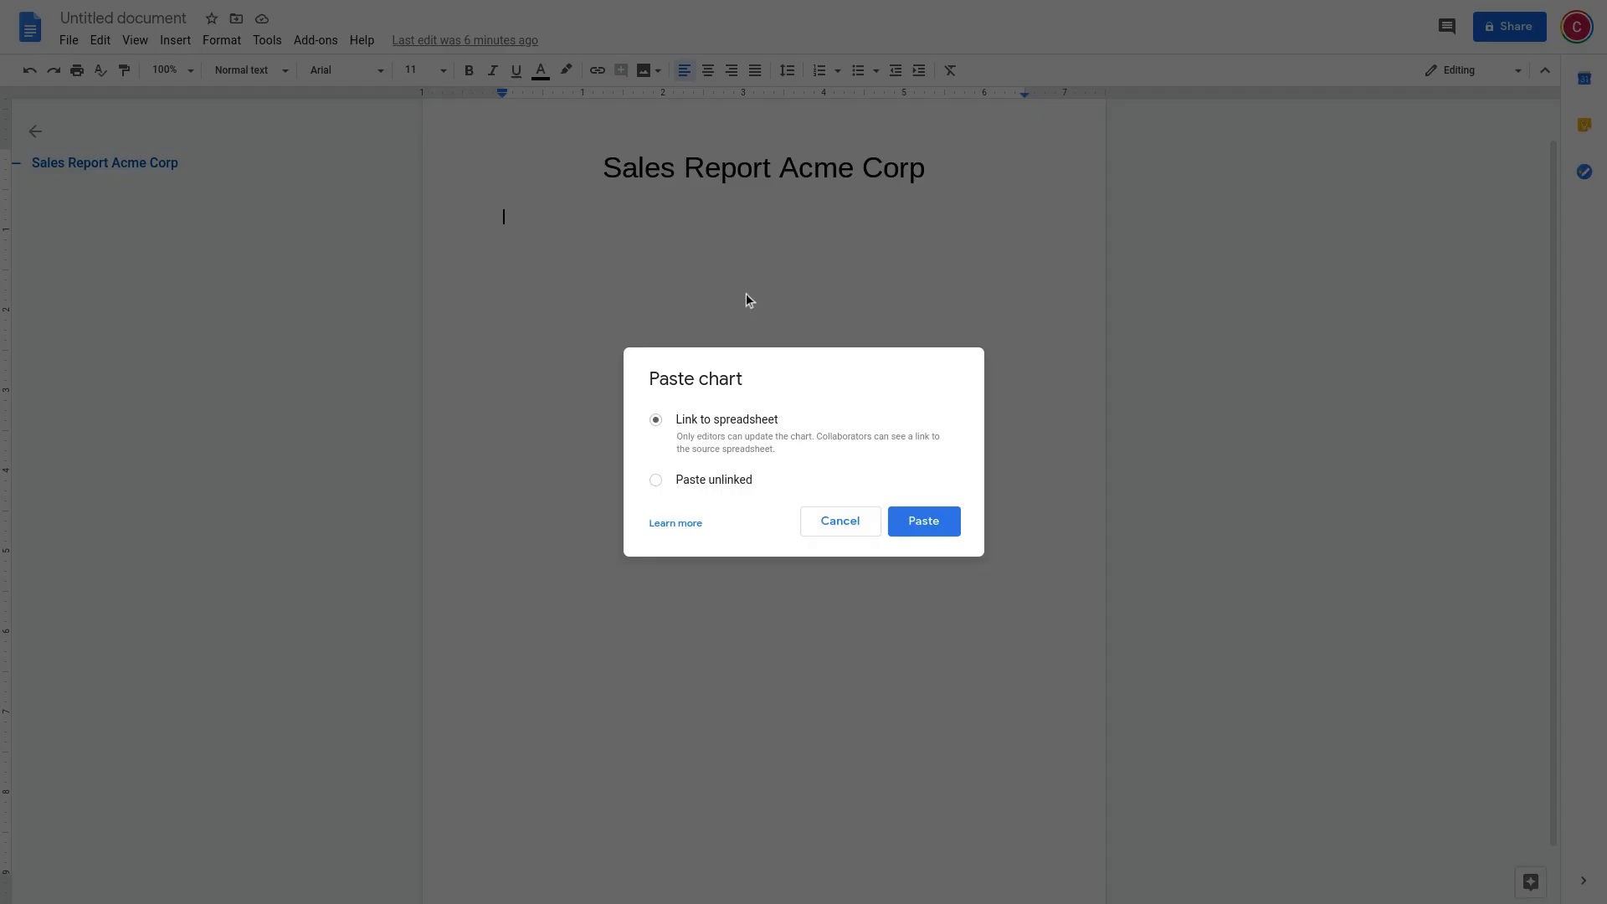
pyautogui.click(701, 484)
pyautogui.click(932, 524)
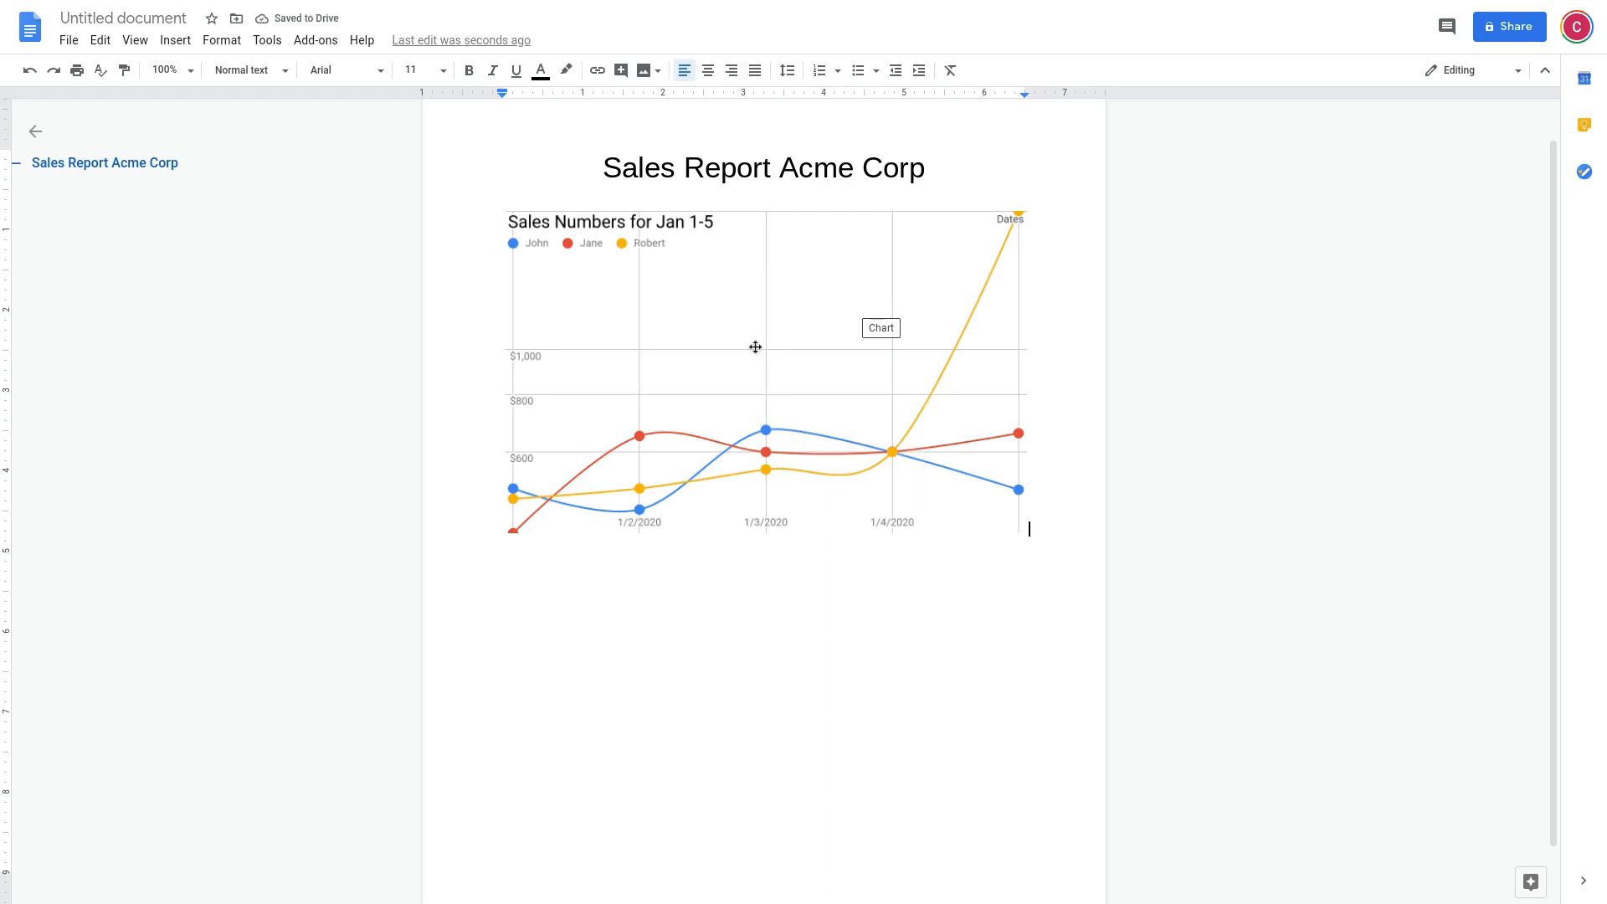
# Add five lines of filler text below the chart: "snoethuasnh", "snthaush", "snthustnh", "sthsnuh" and "h"
pyautogui.press('Return')
pyautogui.write('snoethuasnh')
pyautogui.press('Return')
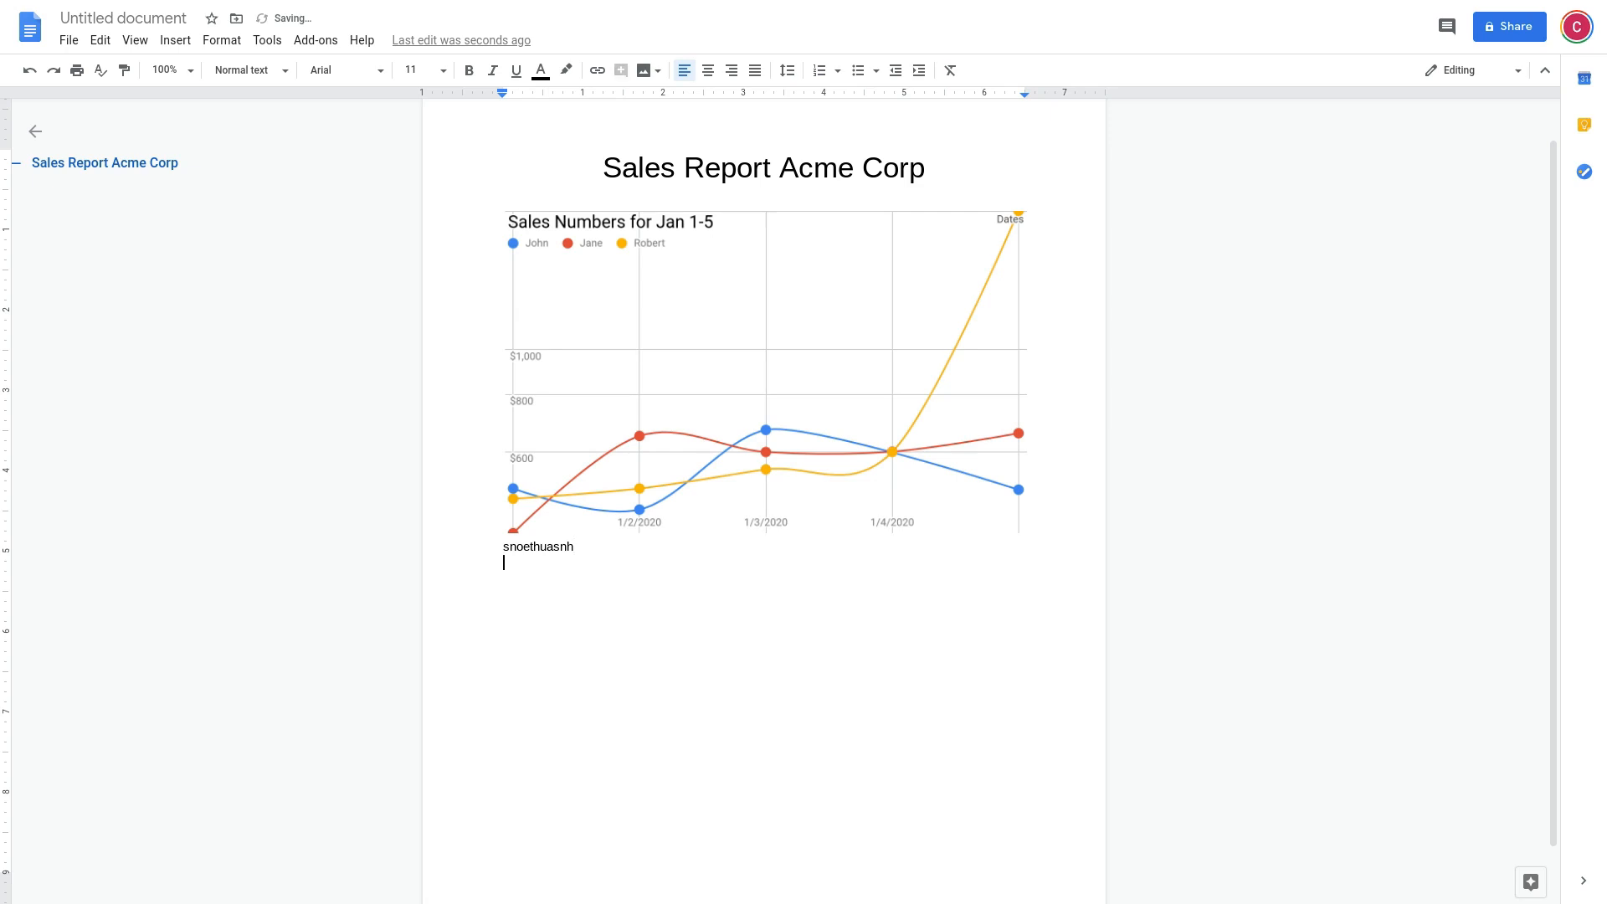
pyautogui.write('snthaush')
pyautogui.press('Return')
pyautogui.write('snthustnh')
pyautogui.press('Return')
pyautogui.write('sthsnuh')
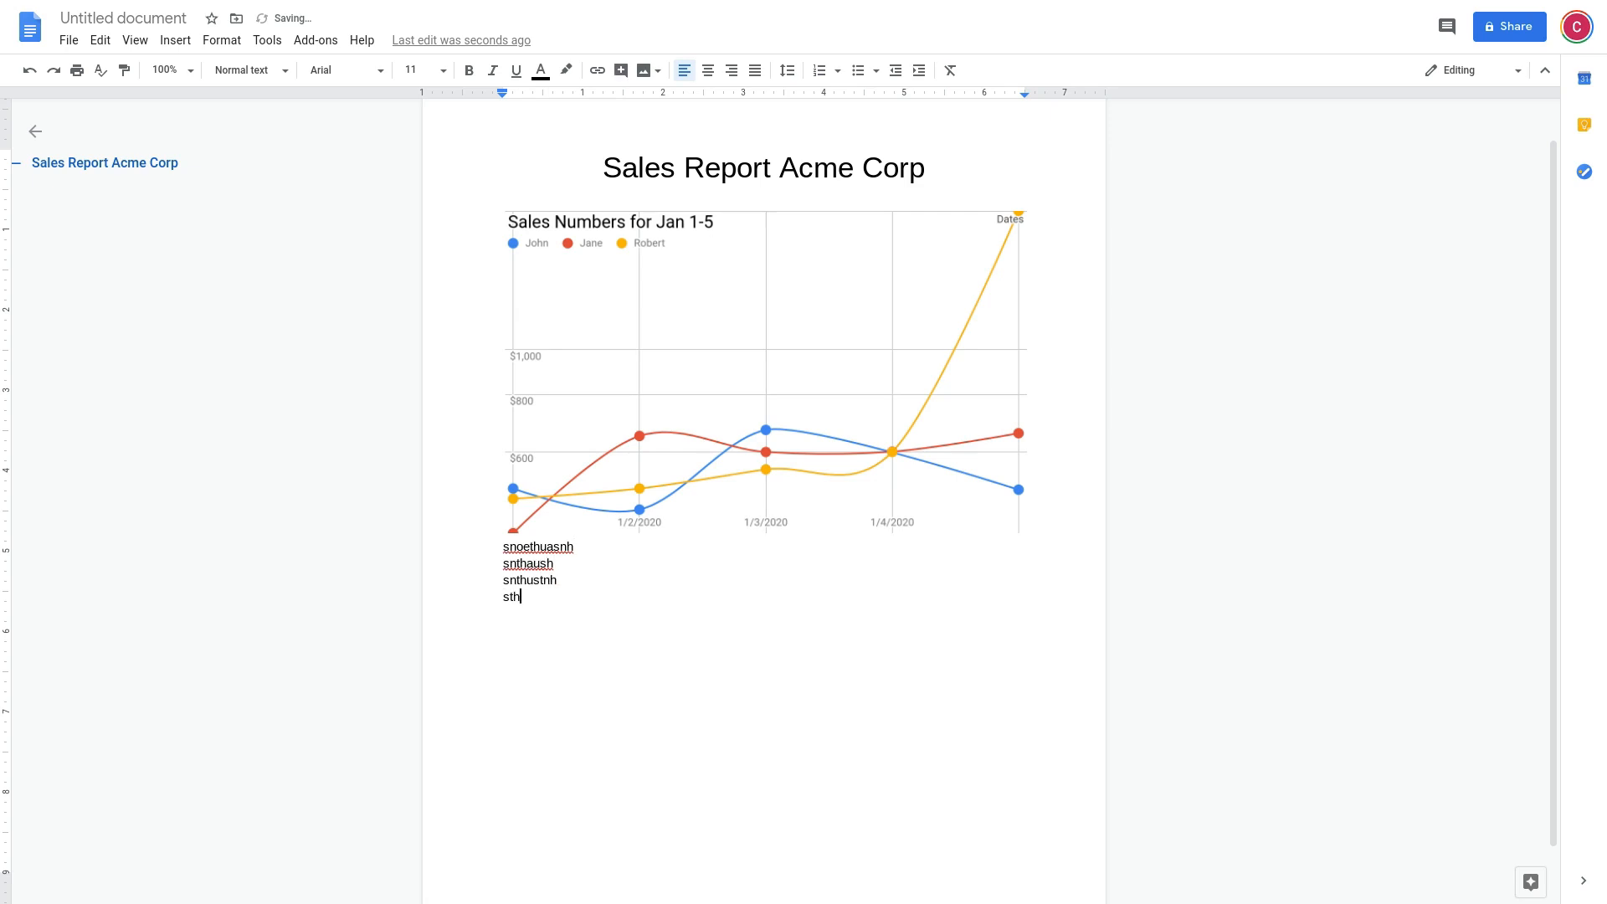
pyautogui.press('Return')
pyautogui.write('h')
# Select the pasted sales chart in the report
pyautogui.click(788, 387)
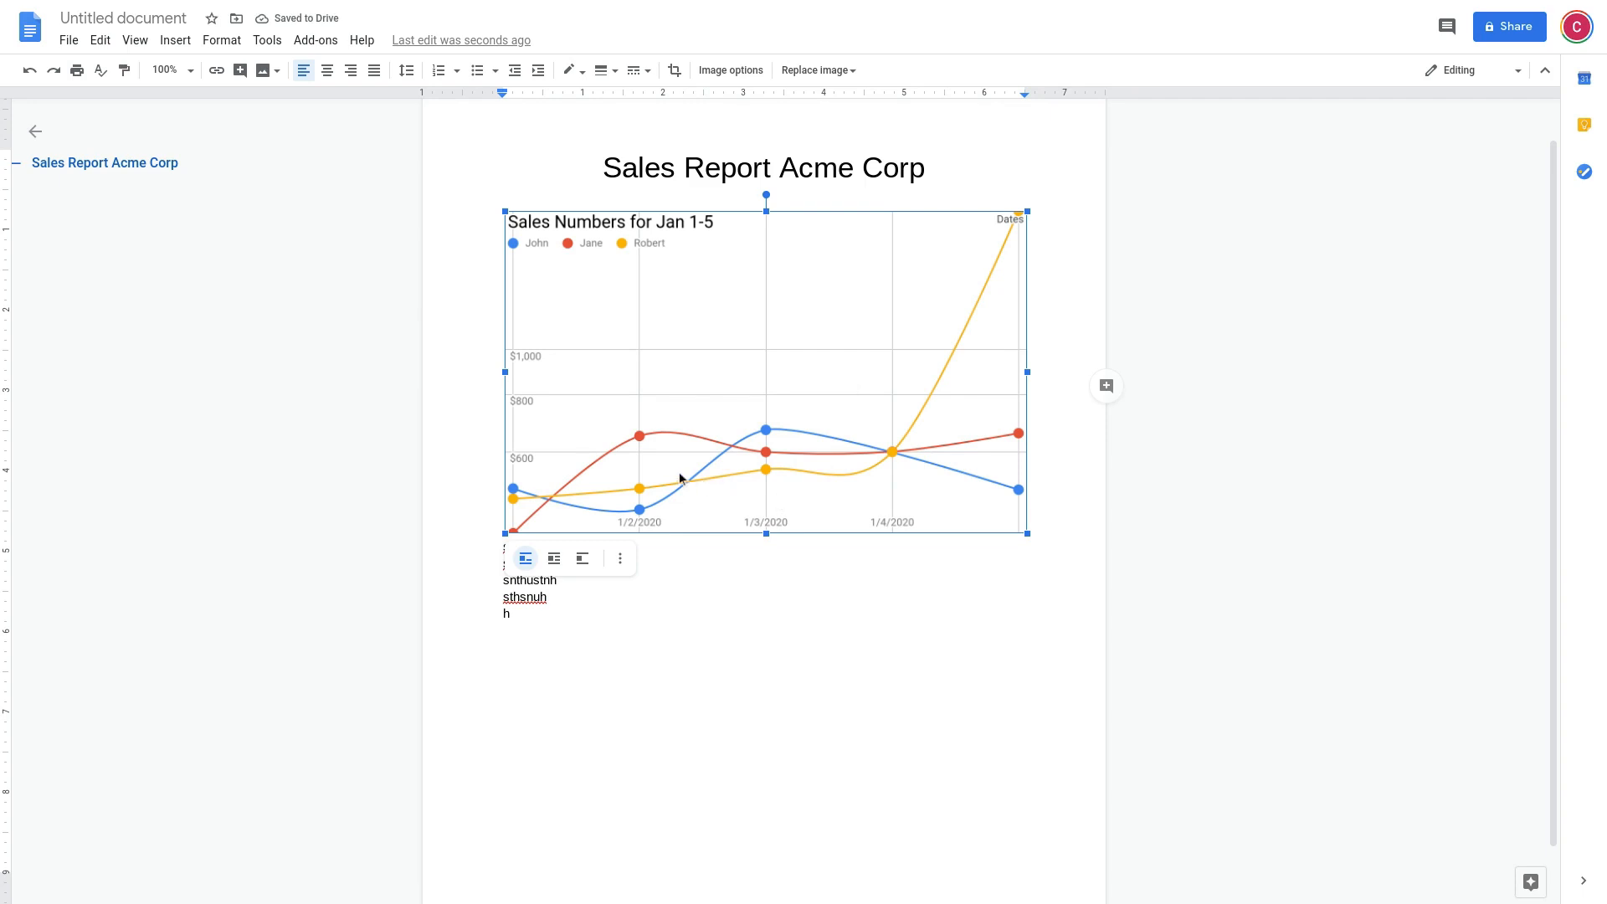